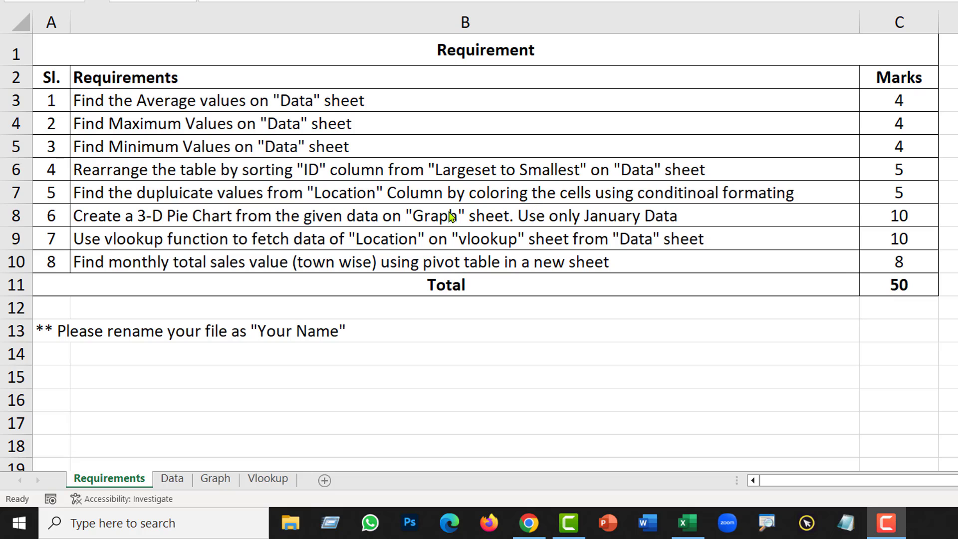
Step: Check the emailed test in the browser, then return to the Excel workbook
click(530, 523)
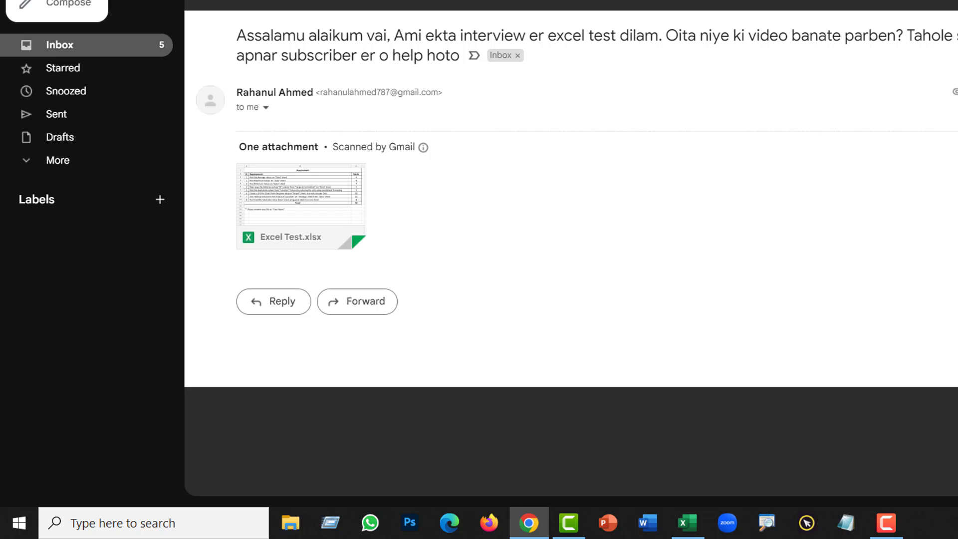
key(alt+Tab)
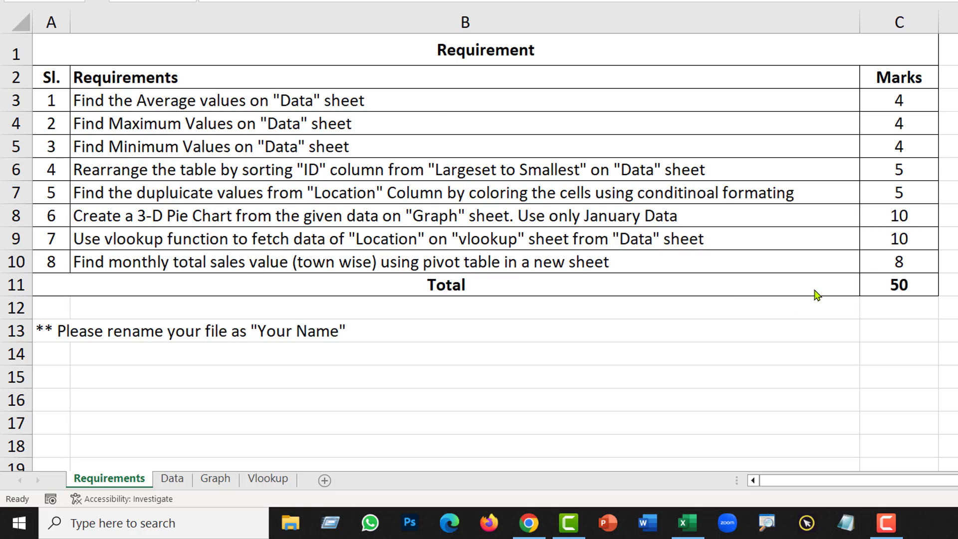
click(649, 119)
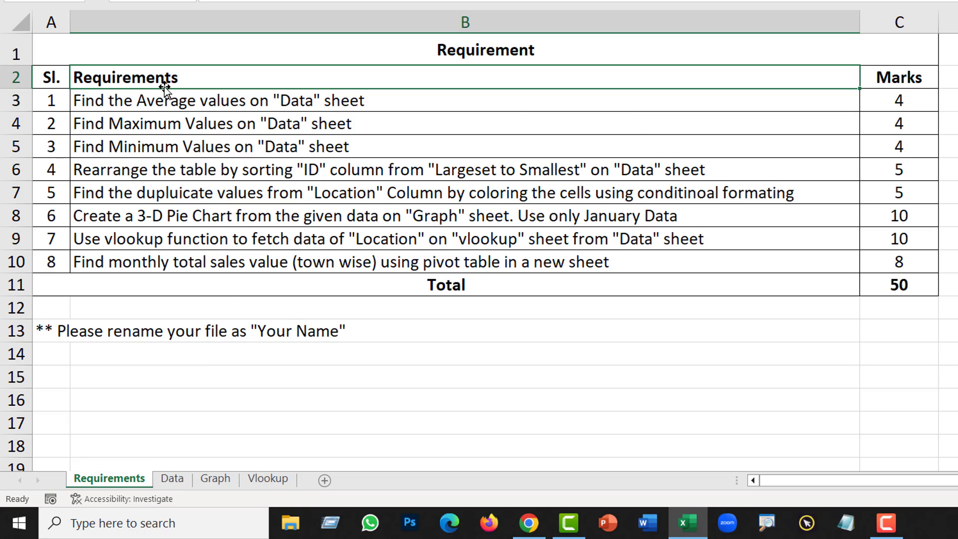
Step: Review the eight requirements and their marks (50 total), then go to the Data sheet
drag(183, 100, 187, 263)
click(951, 239)
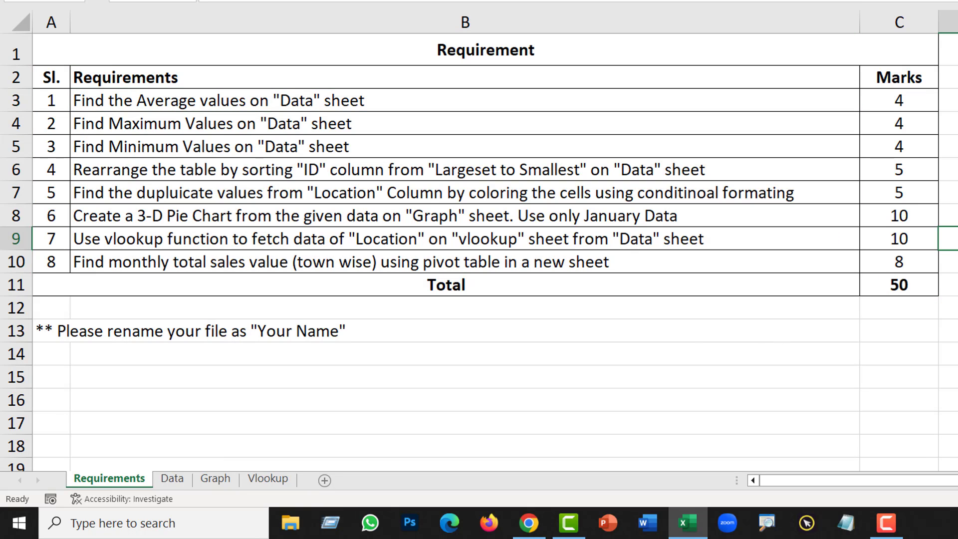
click(908, 288)
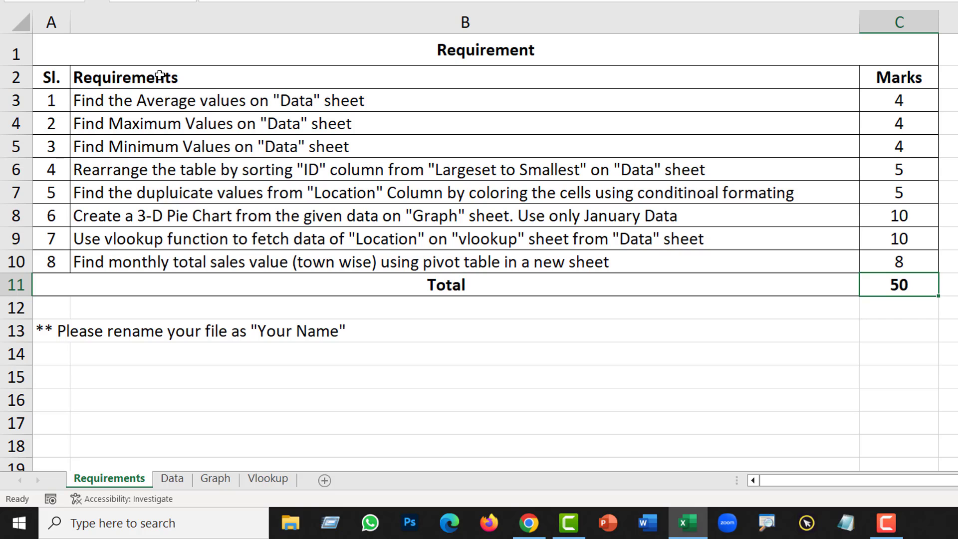
click(374, 104)
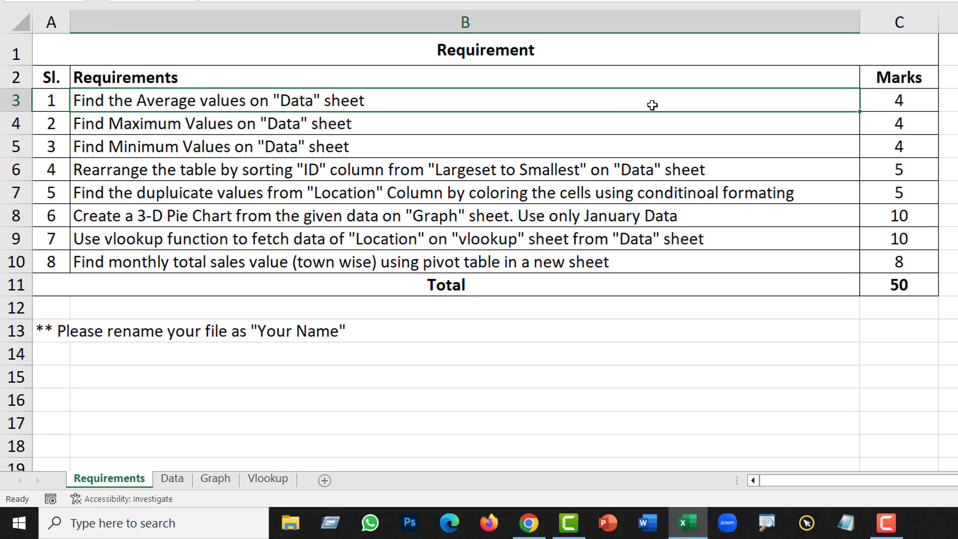
click(912, 103)
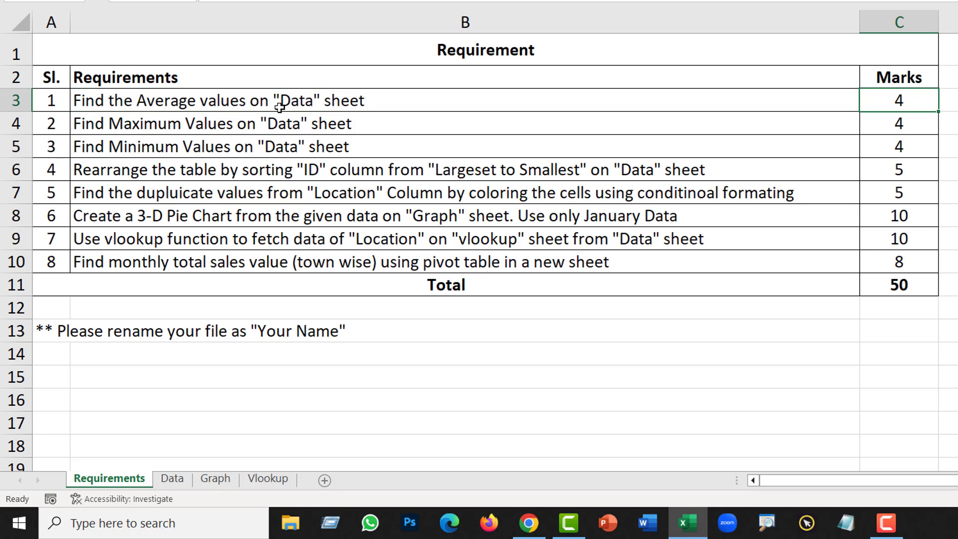
click(179, 487)
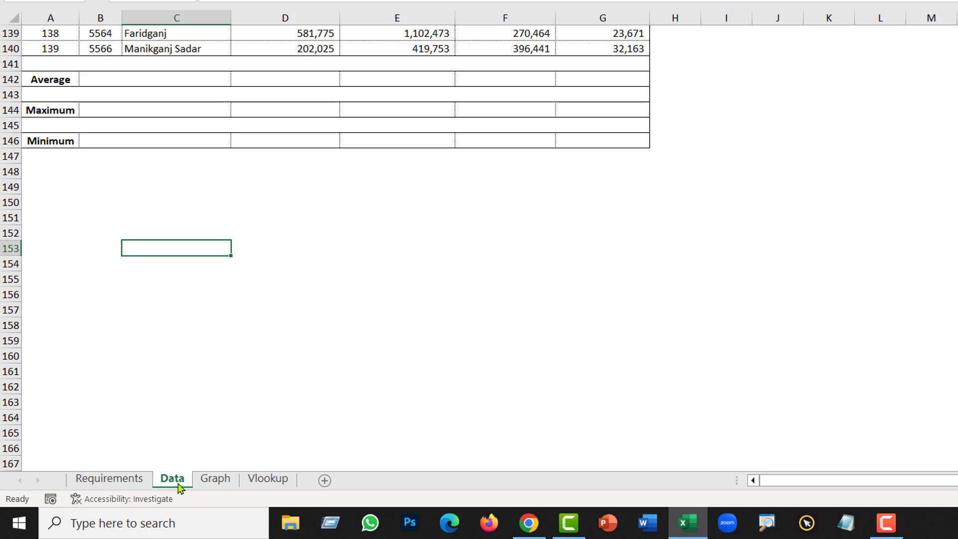
Step: Scroll to the top of the Data sheet and select cell A2
click(131, 483)
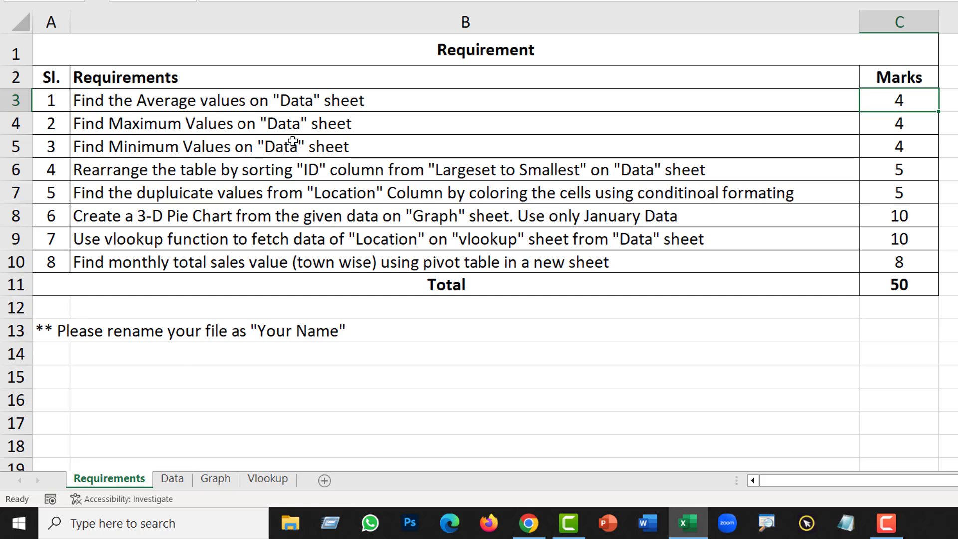
click(173, 479)
scroll(506, 141, up, 6)
scroll(505, 142, up, 20)
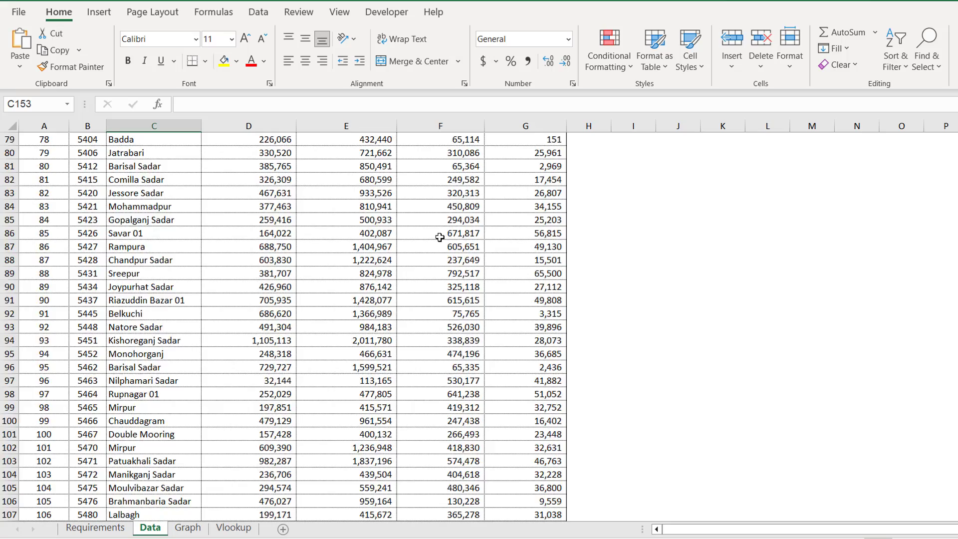
scroll(283, 327, up, 9)
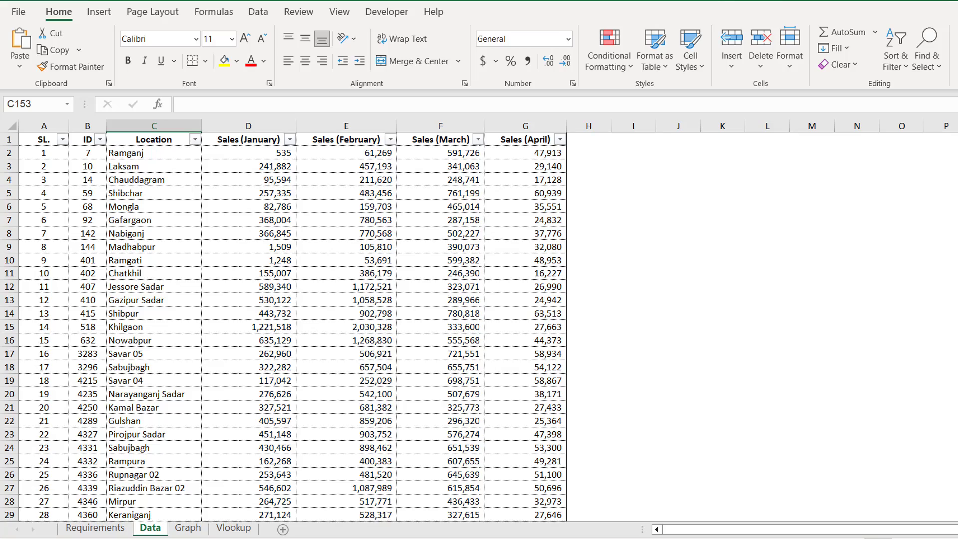
scroll(420, 299, up, 1)
scroll(420, 278, up, 1)
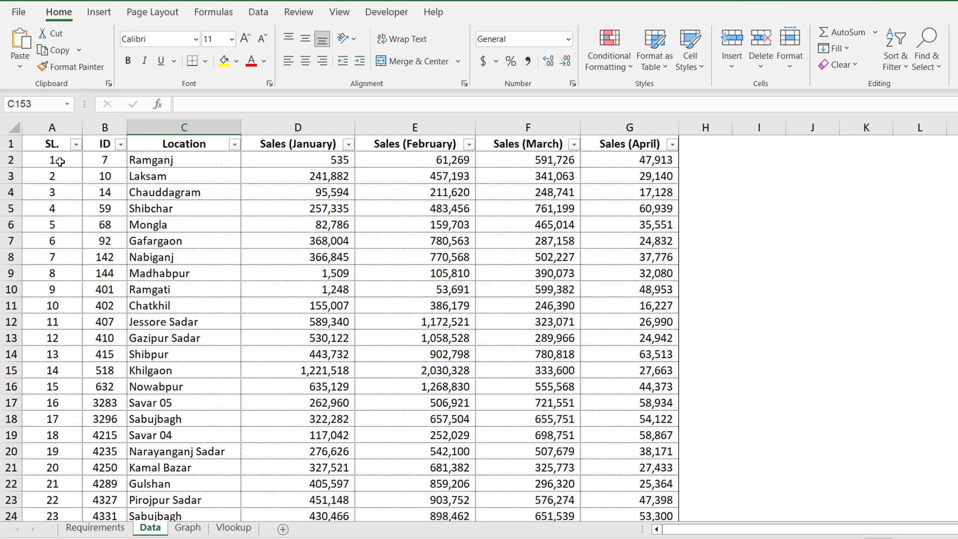
click(60, 161)
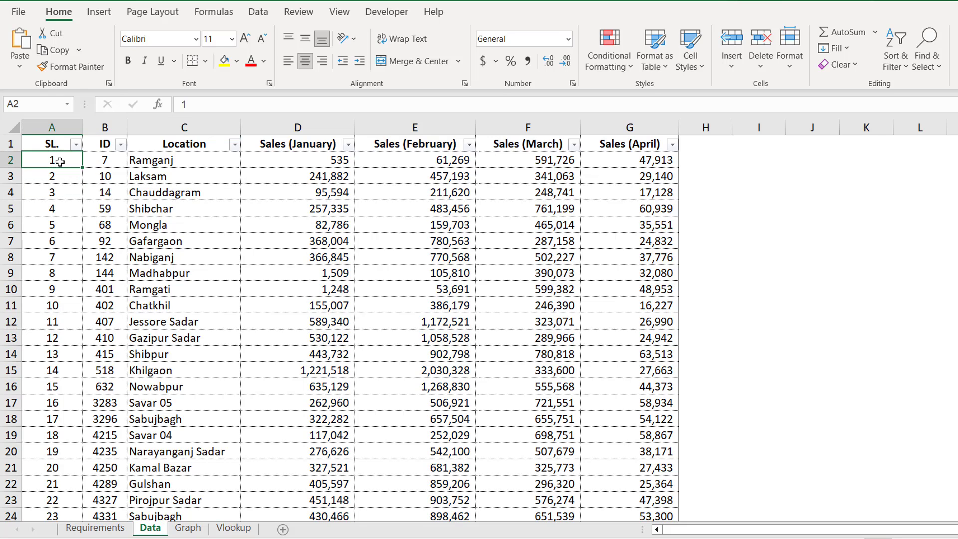
Step: Freeze the header row with Freeze Panes, then move down to the Average row
click(341, 14)
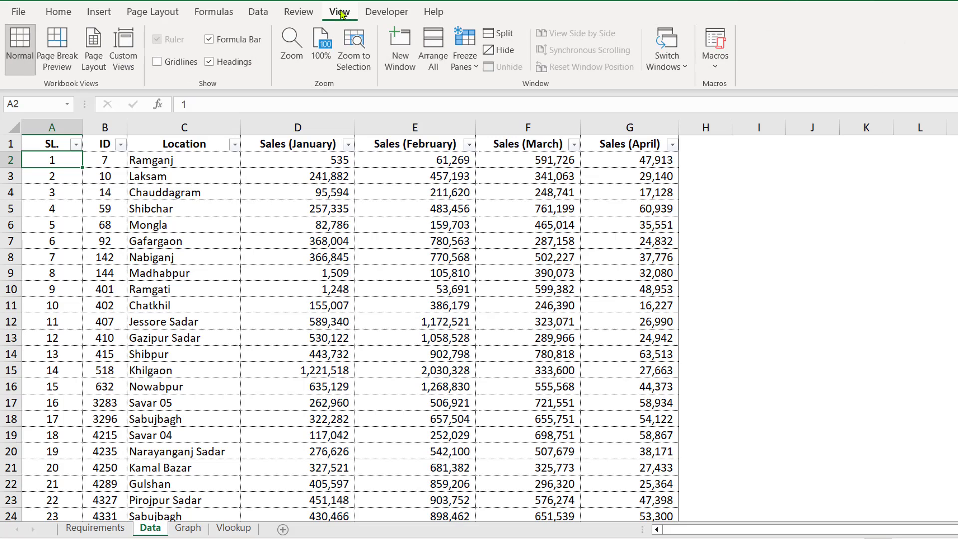
click(464, 60)
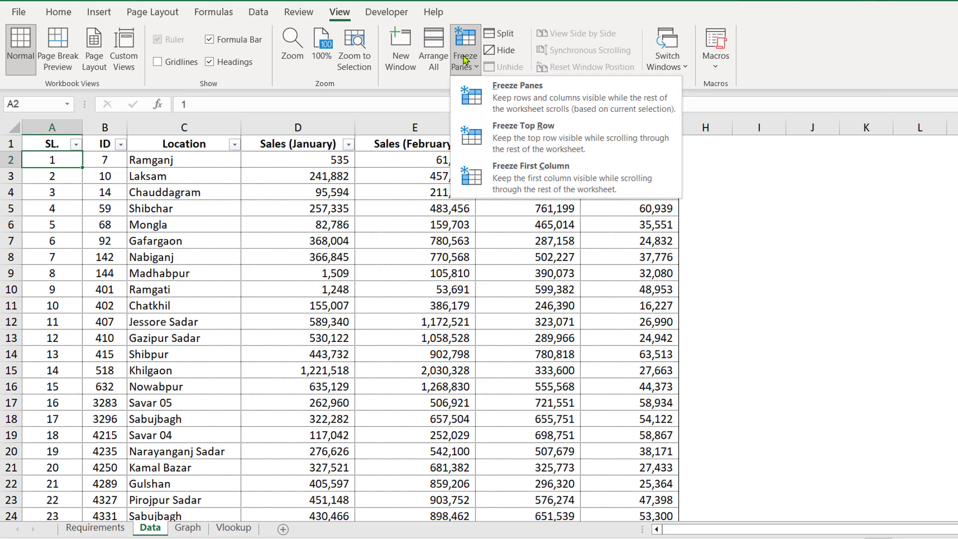
click(535, 95)
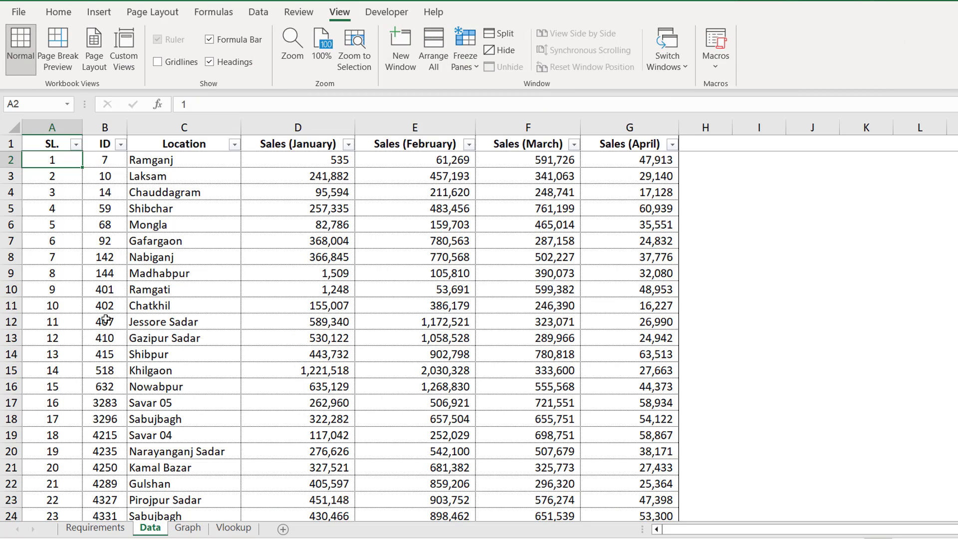
scroll(106, 319, down, 10)
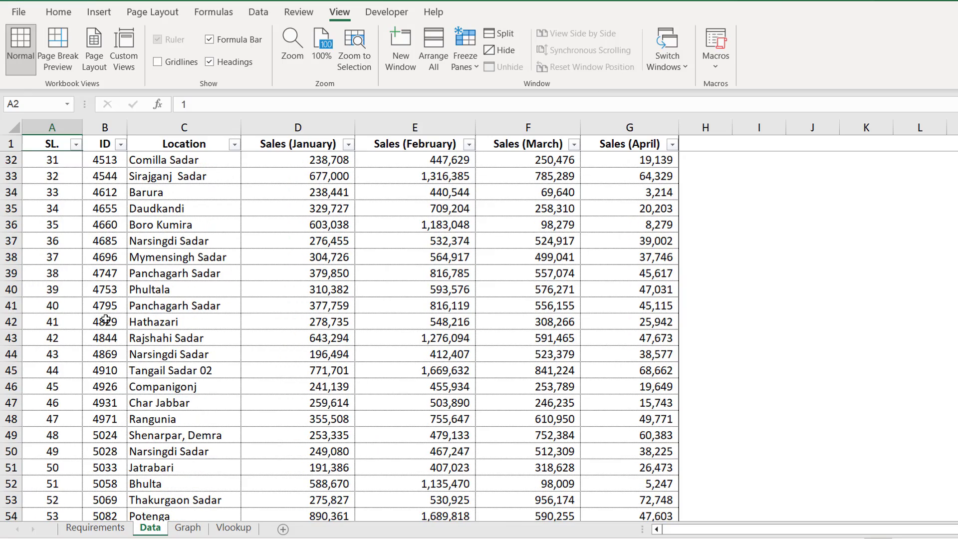
key(ctrl+shift+Down)
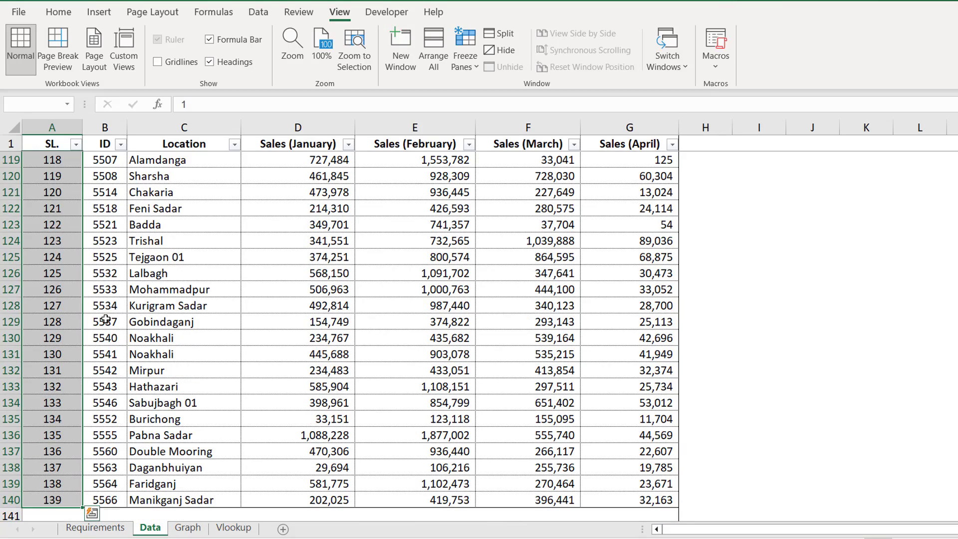
scroll(105, 320, down, 4)
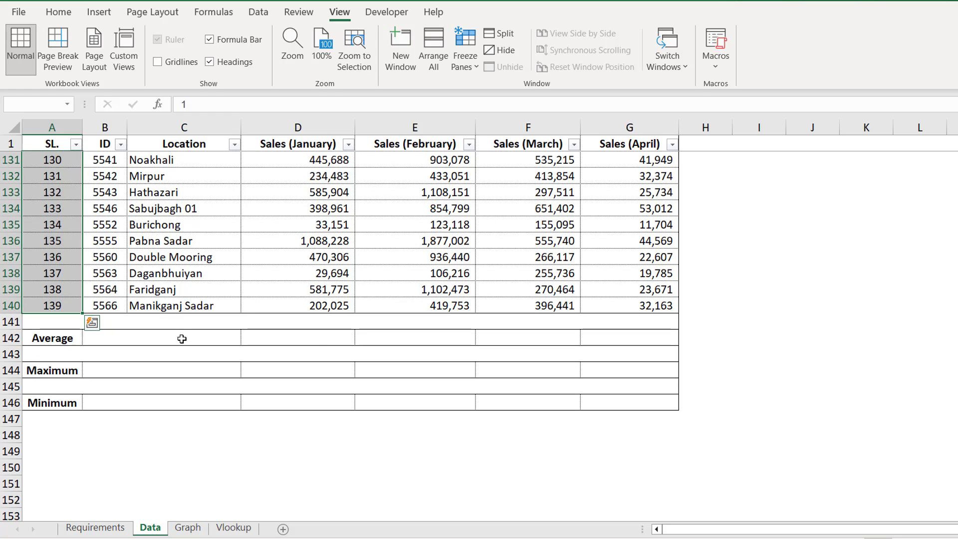
click(320, 339)
click(406, 349)
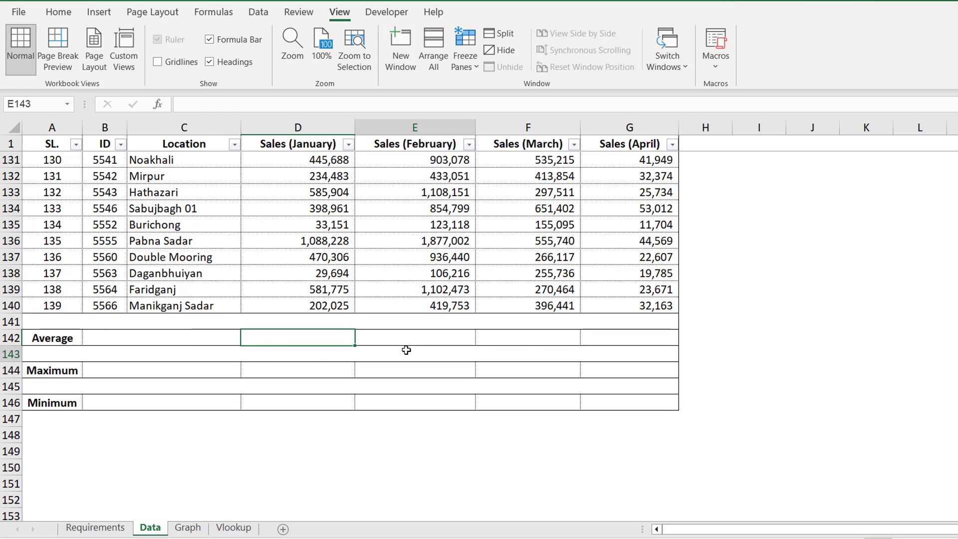
Step: Enter =AVERAGE(D2:D140) in D142, giving a January average of 380,829
click(533, 349)
click(307, 334)
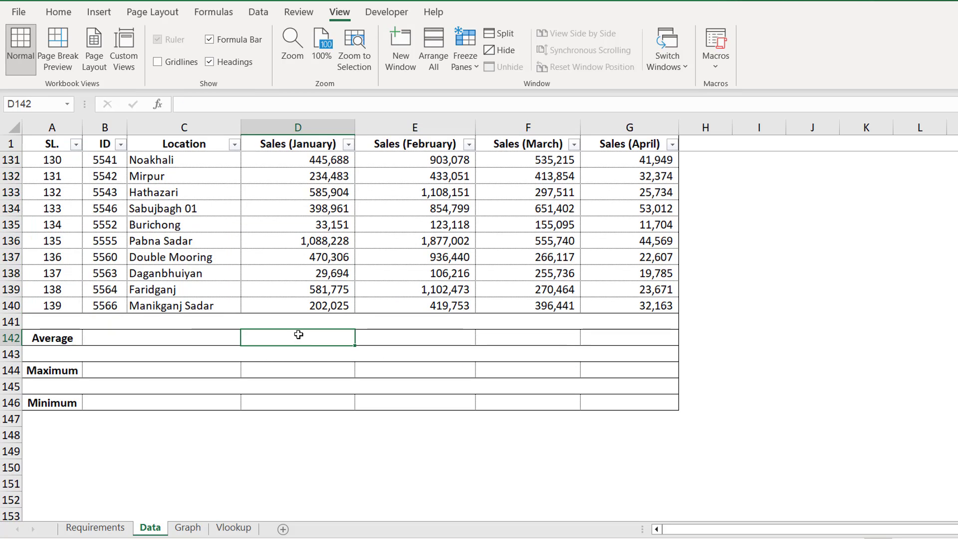
drag(442, 335, 632, 341)
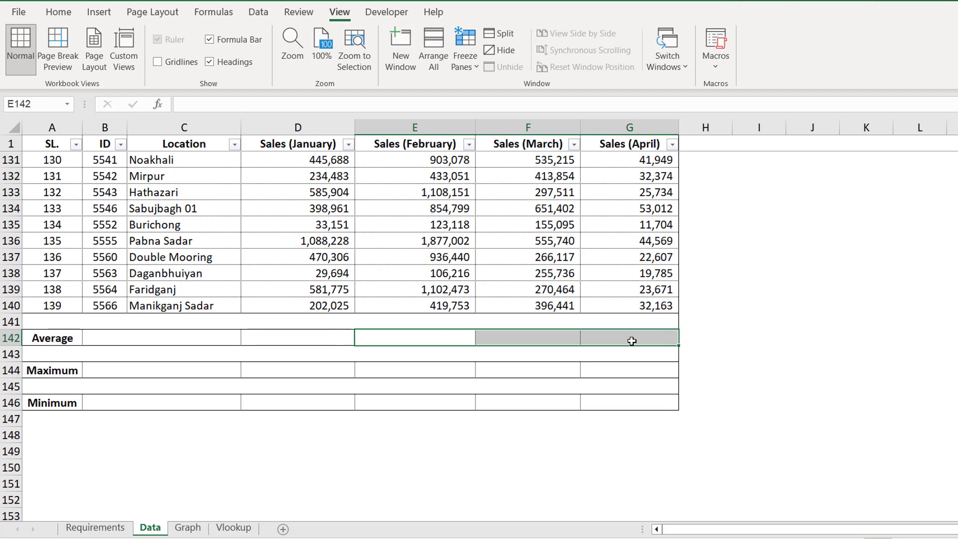
click(315, 339)
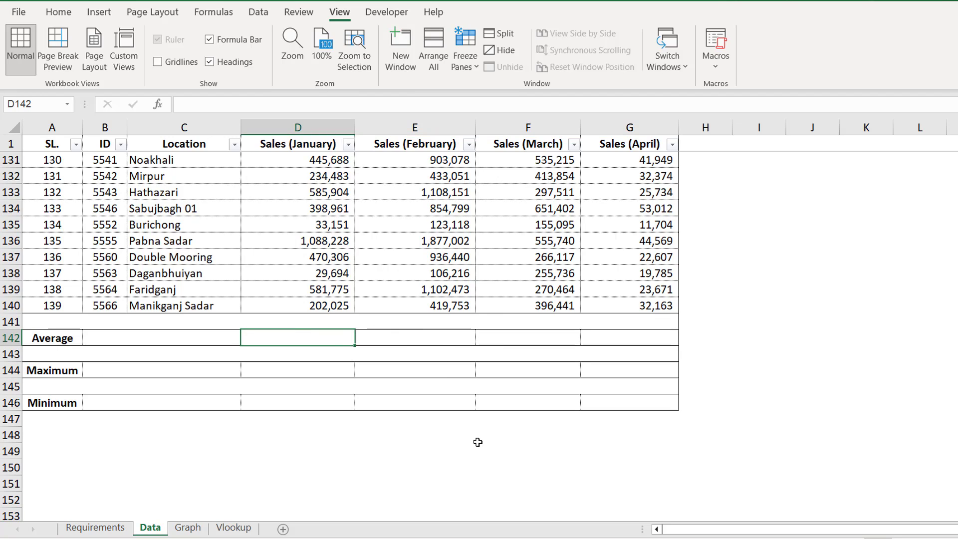
text(=av)
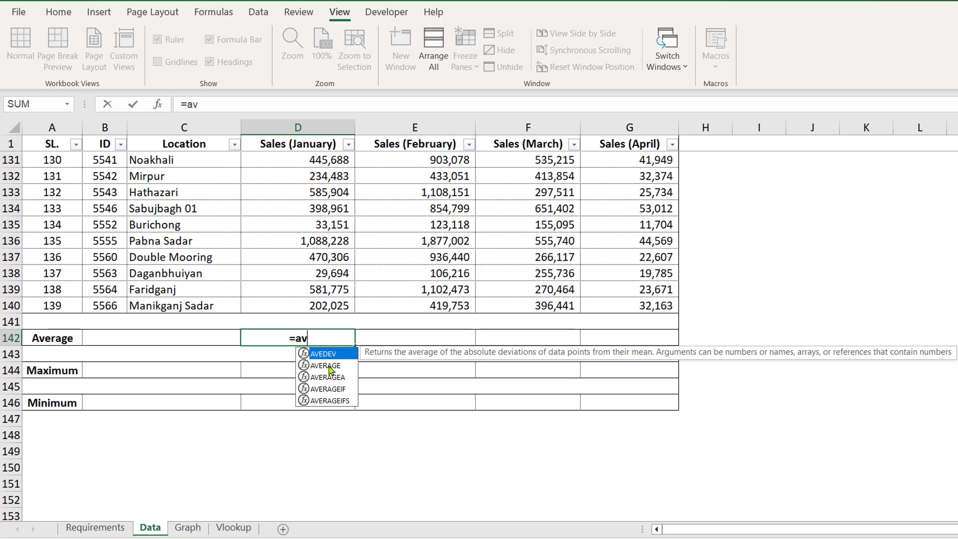
double_click(327, 366)
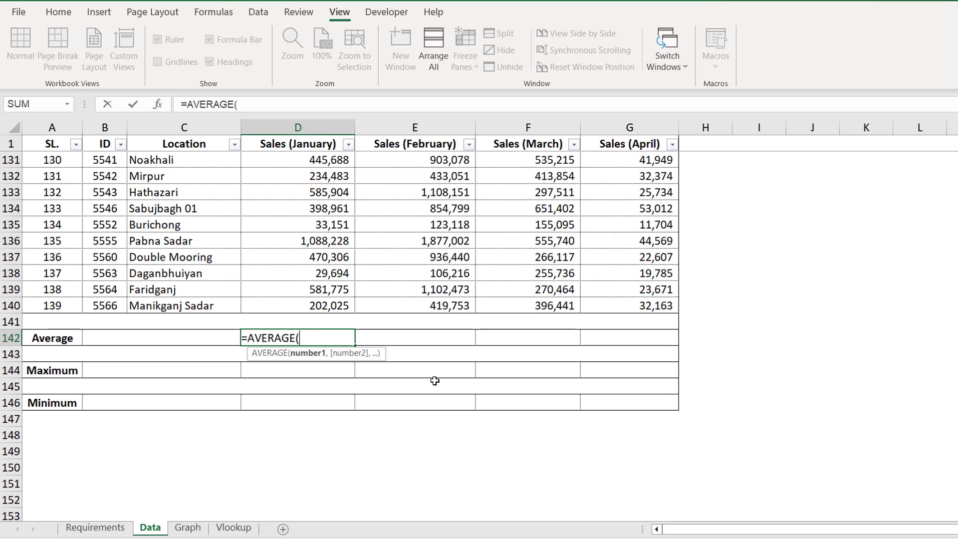
click(302, 140)
key(Down)
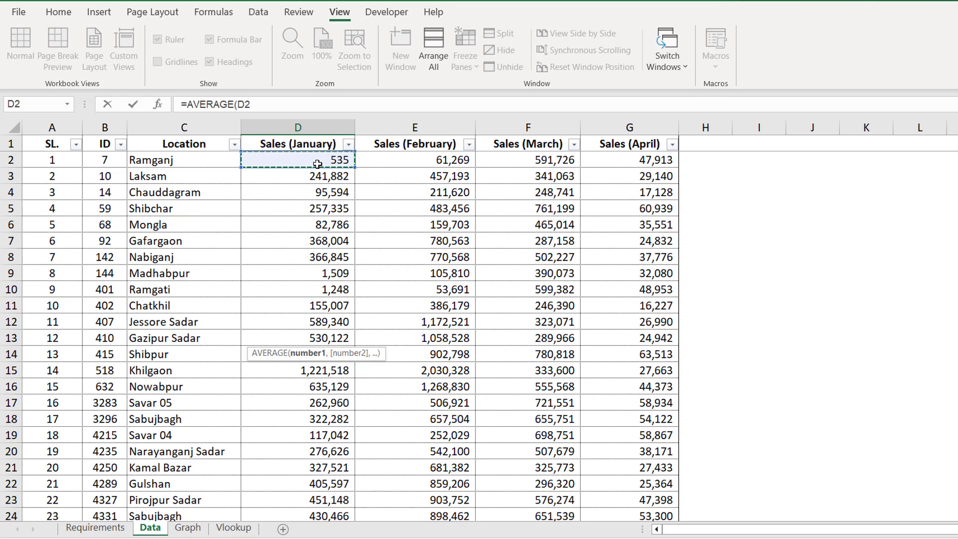
key(ctrl+shift+Down)
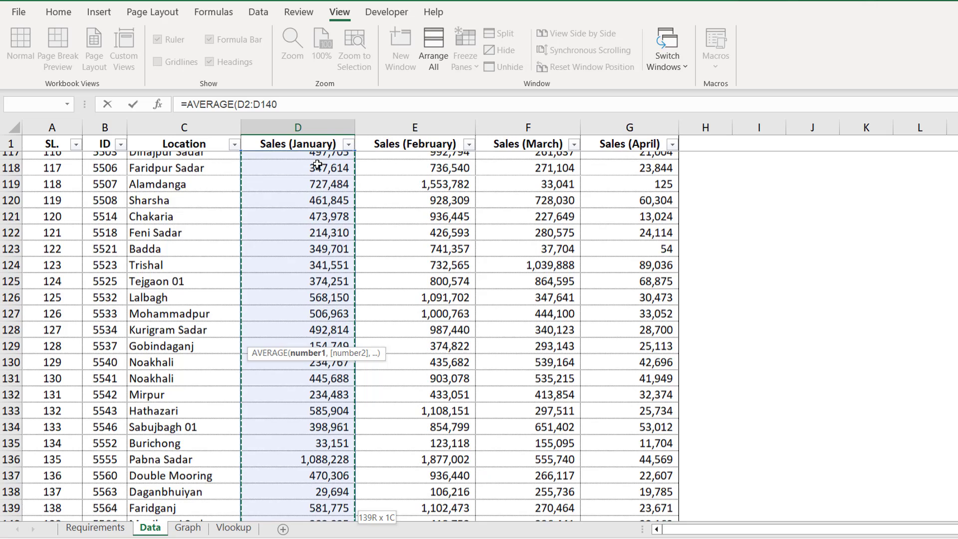
key(Return)
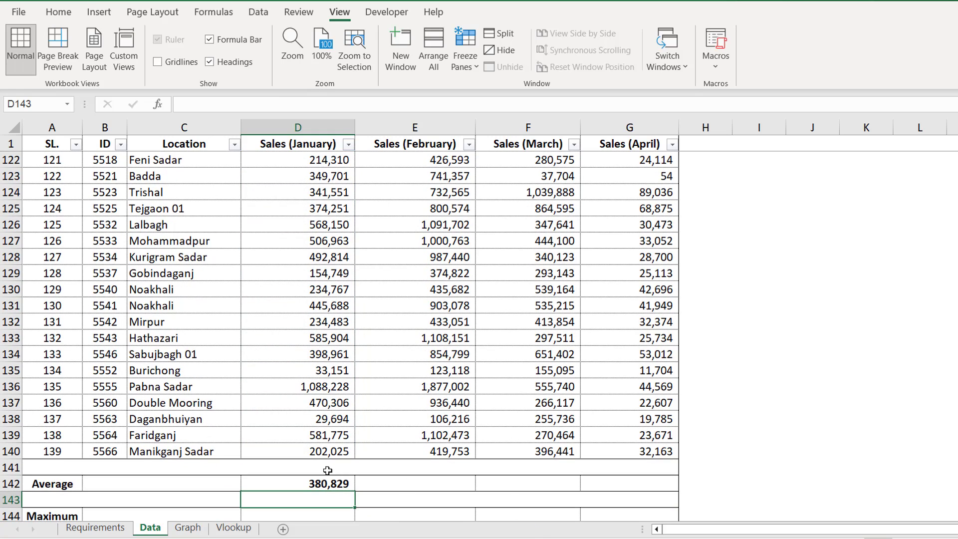
click(318, 482)
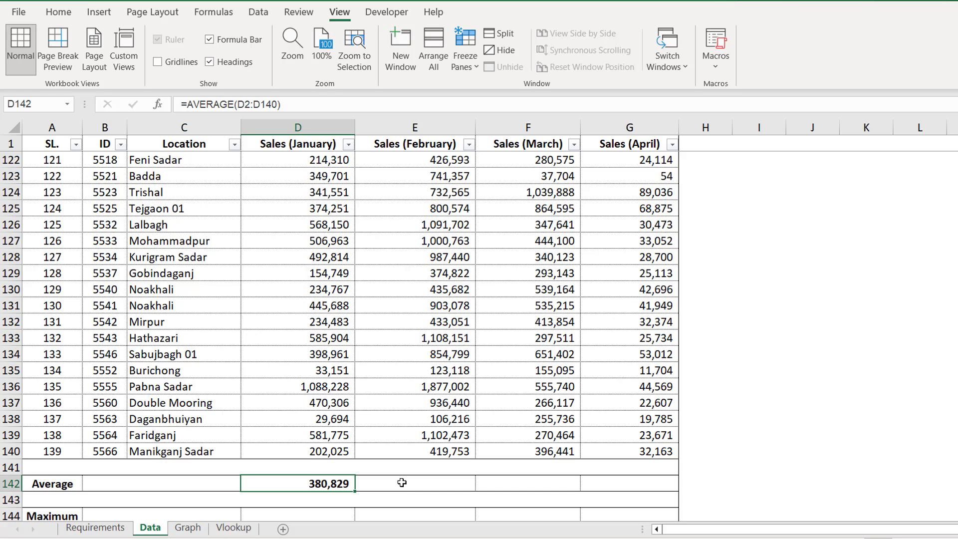
scroll(402, 483, down, 1)
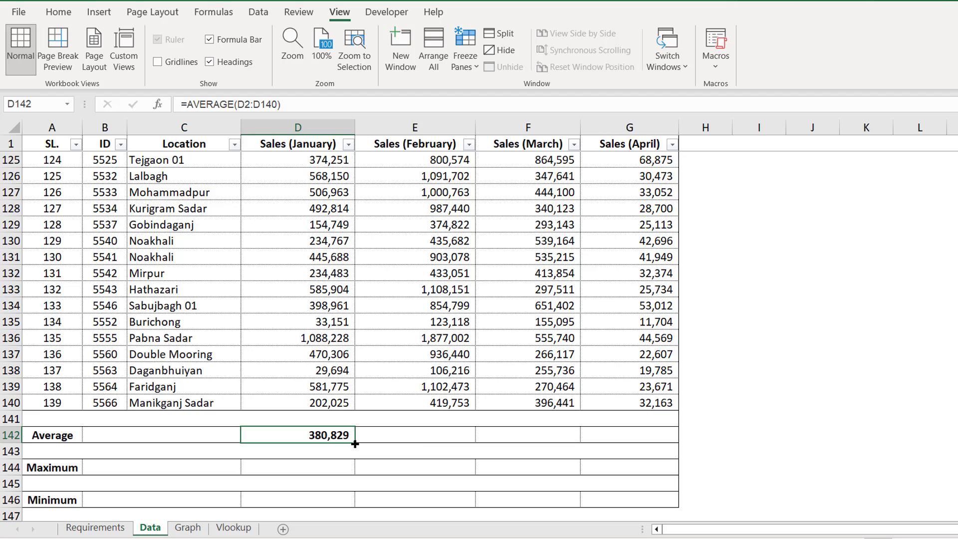
Step: Fill D142's average across to G142: 765,185, 446,448 and 35,655 for February–April
drag(355, 444, 642, 437)
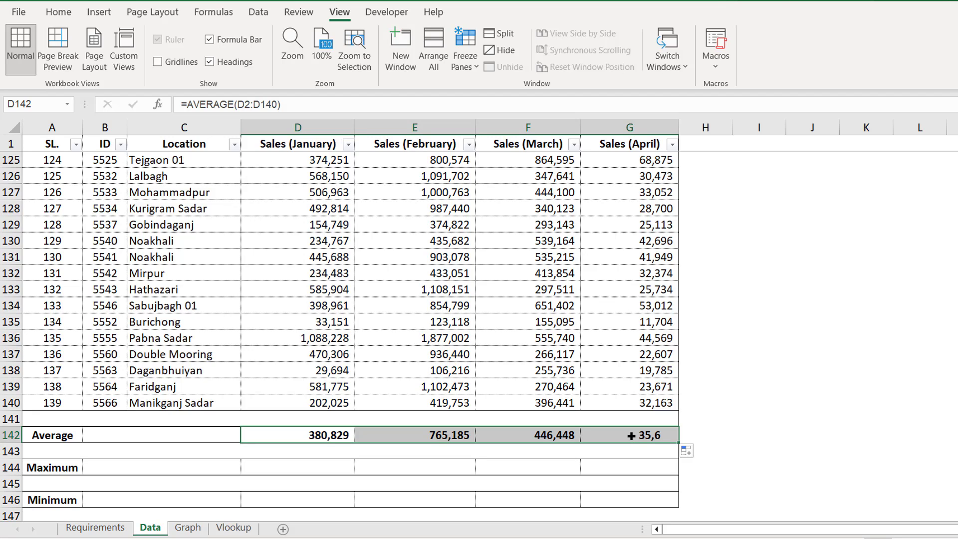
click(436, 435)
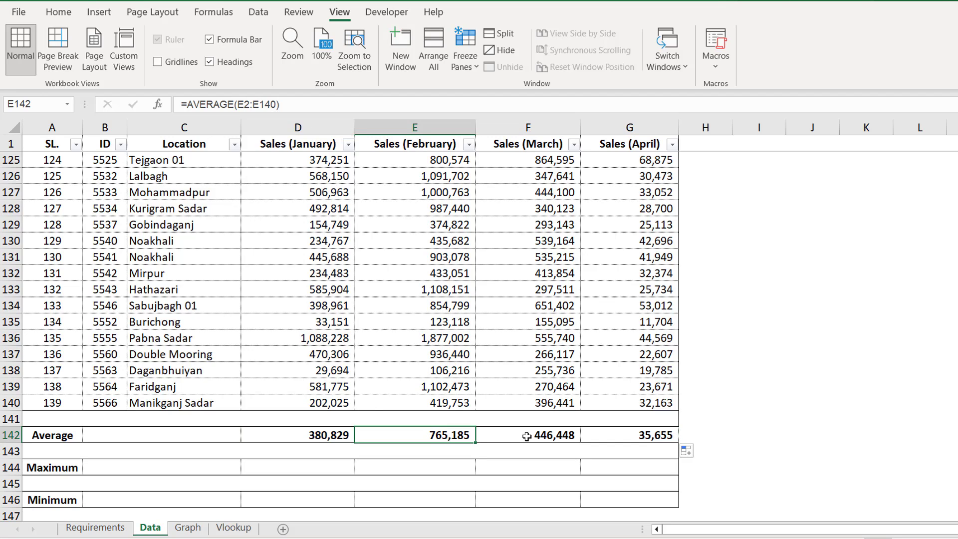
click(527, 437)
click(628, 439)
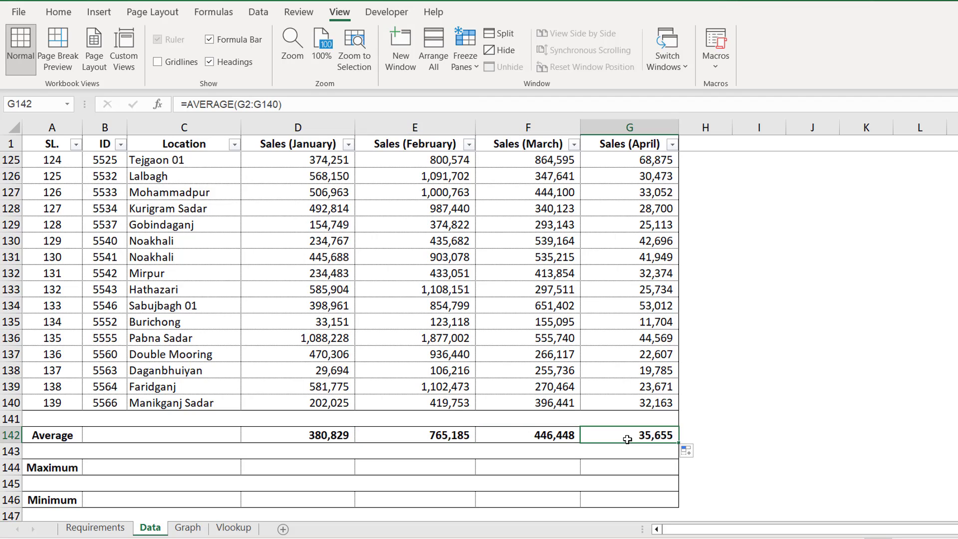
click(89, 530)
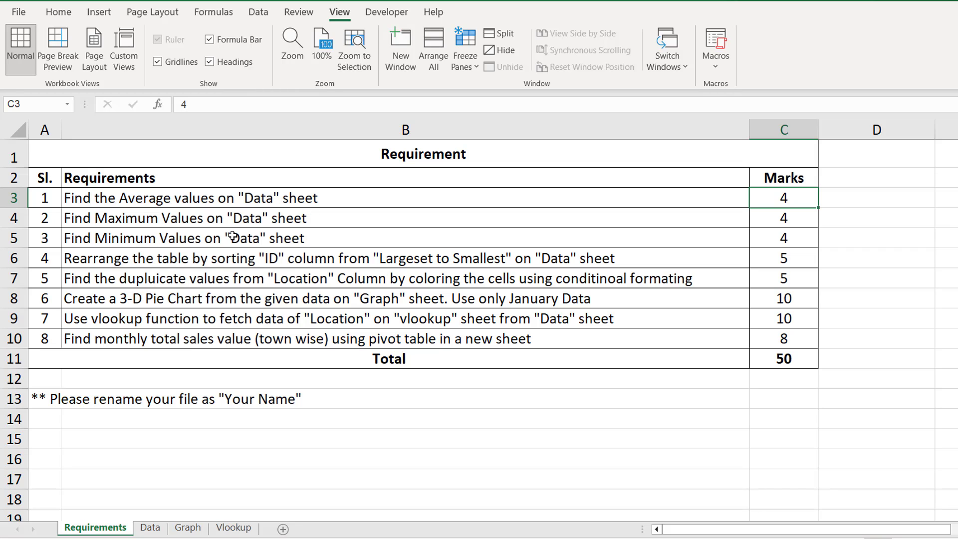
click(162, 530)
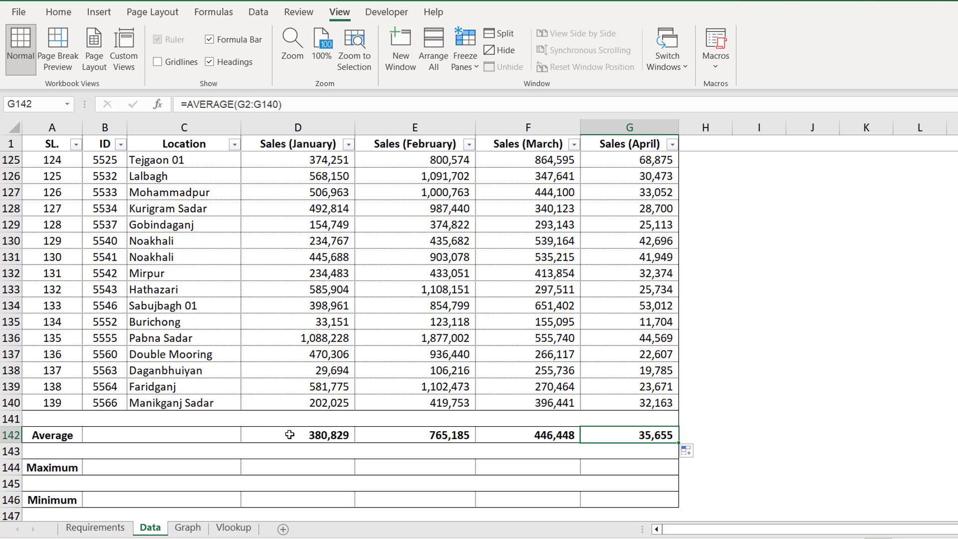
scroll(316, 436, down, 1)
Step: Enter =MAX(D2:D140) in D144 for January's maximum of 1,221,518
click(333, 419)
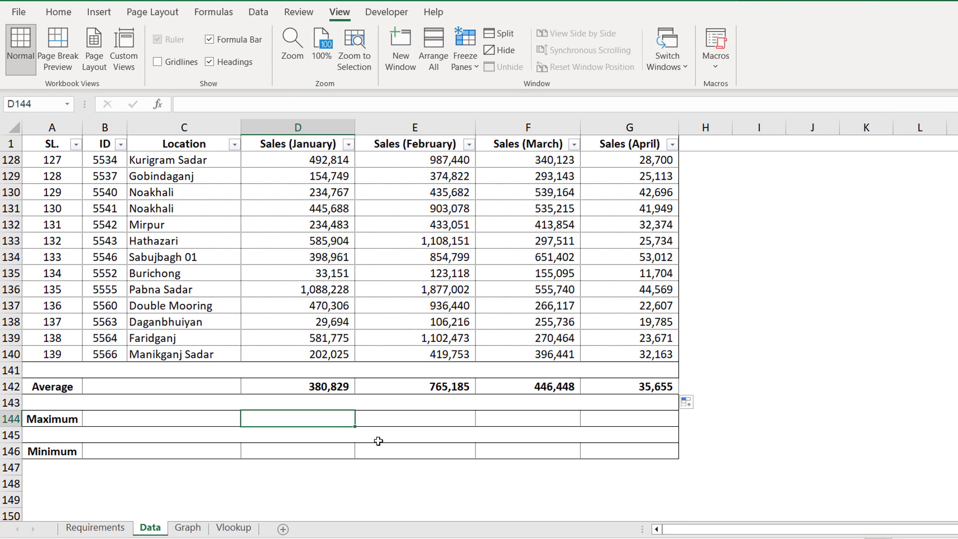
text(=)
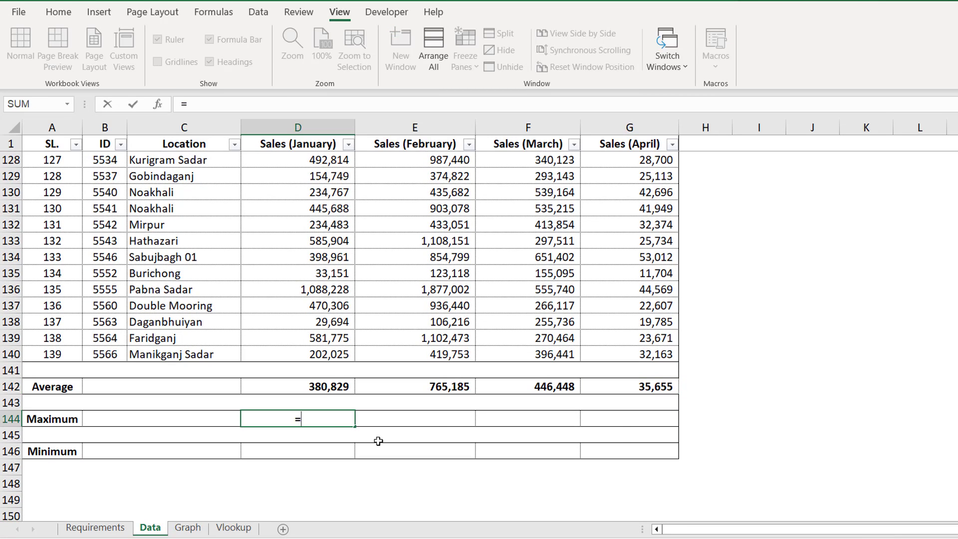
text(max)
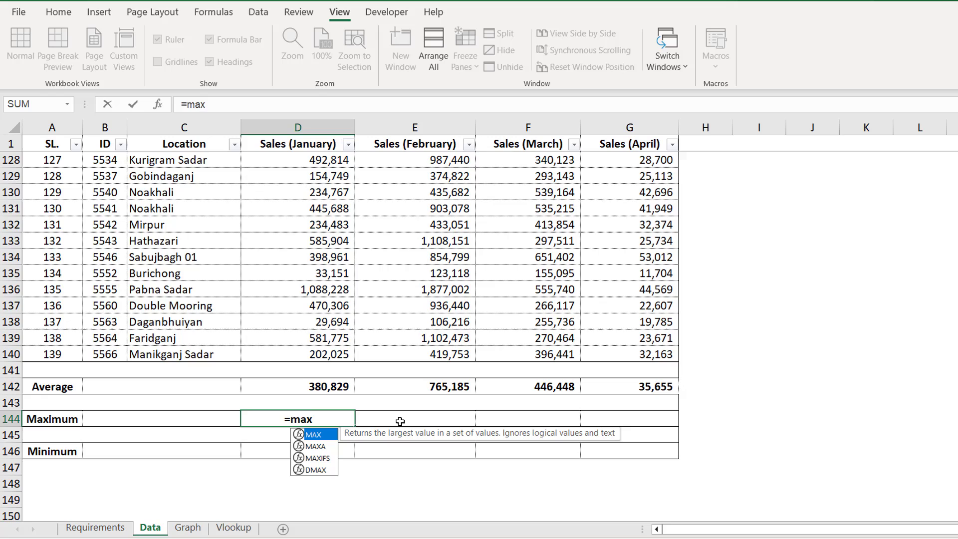
double_click(328, 438)
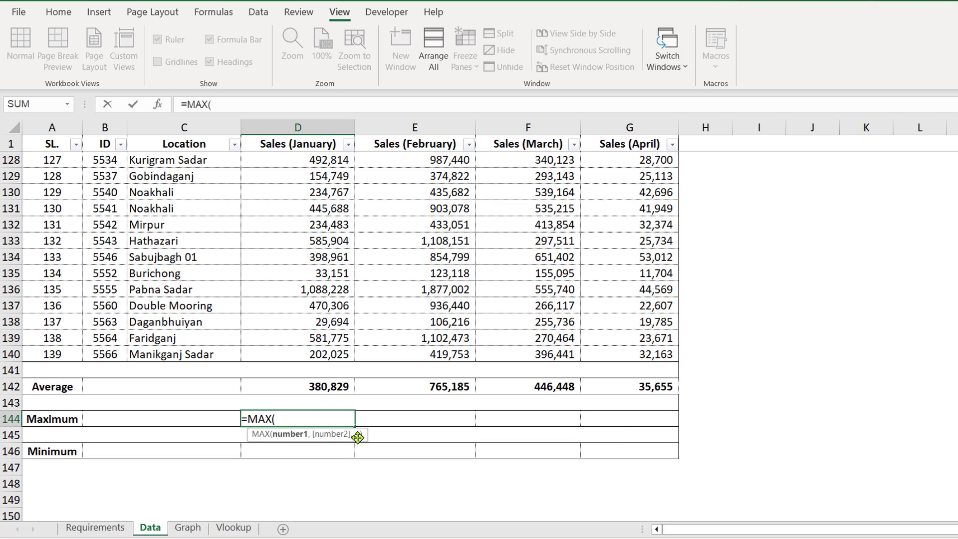
click(297, 145)
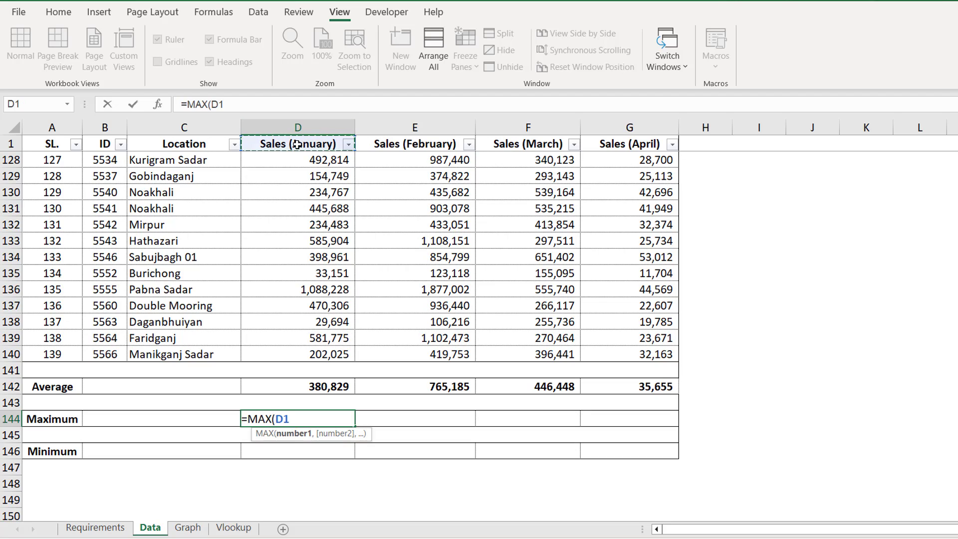
key(Down)
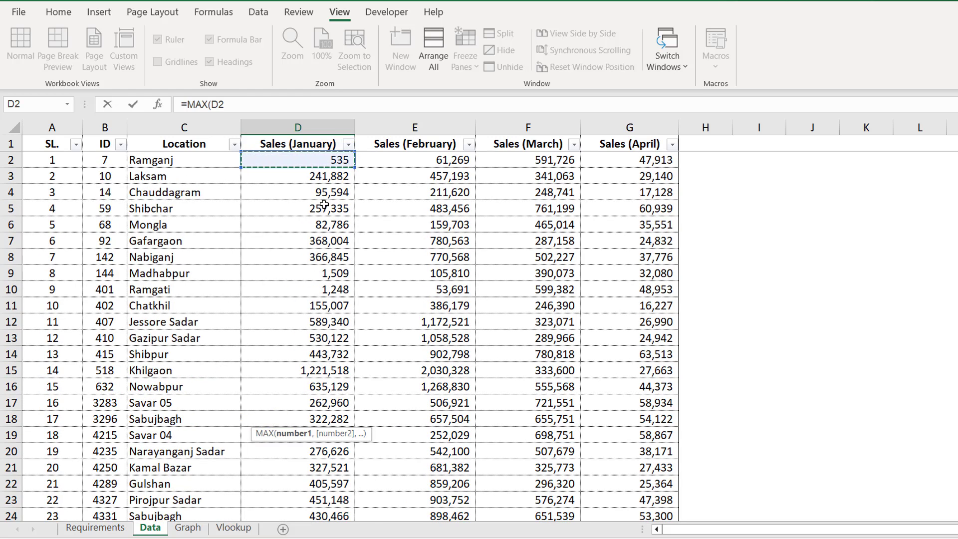
key(ctrl+shift+Down)
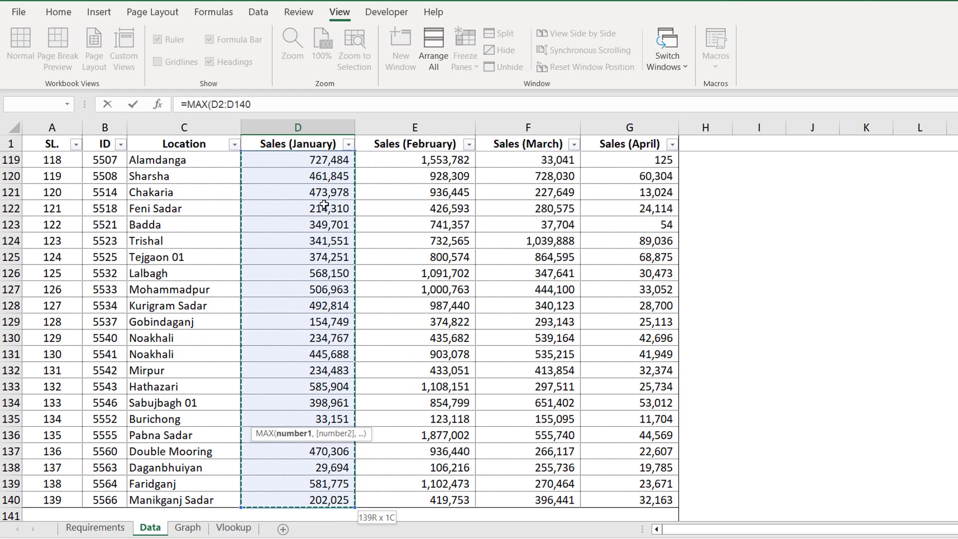
key(Return)
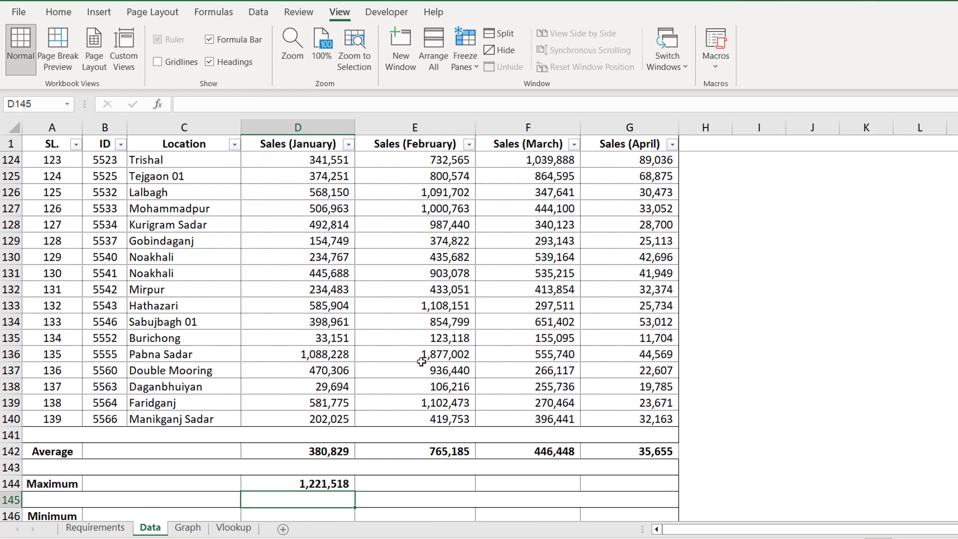
Step: Copy the MAX formula across to G144, giving 2,030,328, 1,039,888 and 89,036
click(339, 486)
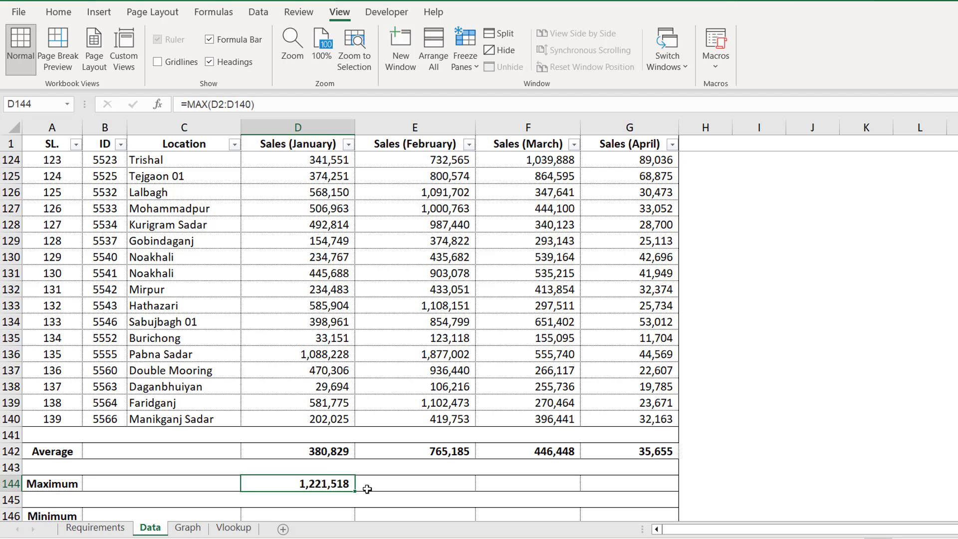
drag(357, 490, 648, 491)
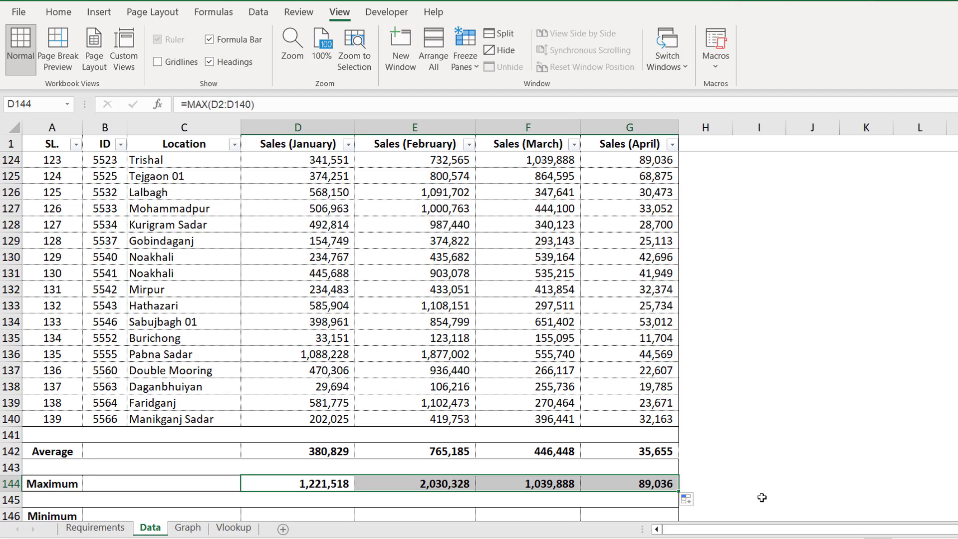
scroll(659, 482, down, 1)
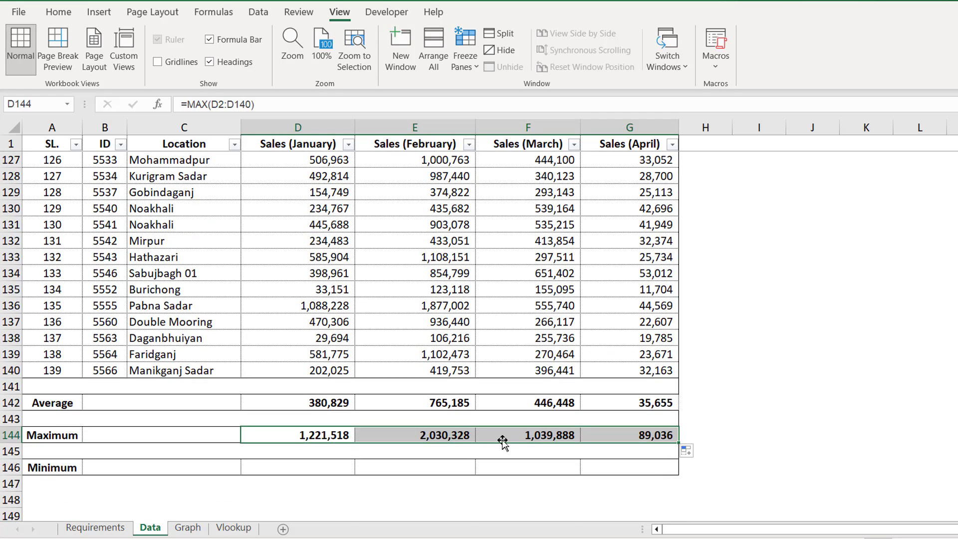
click(655, 436)
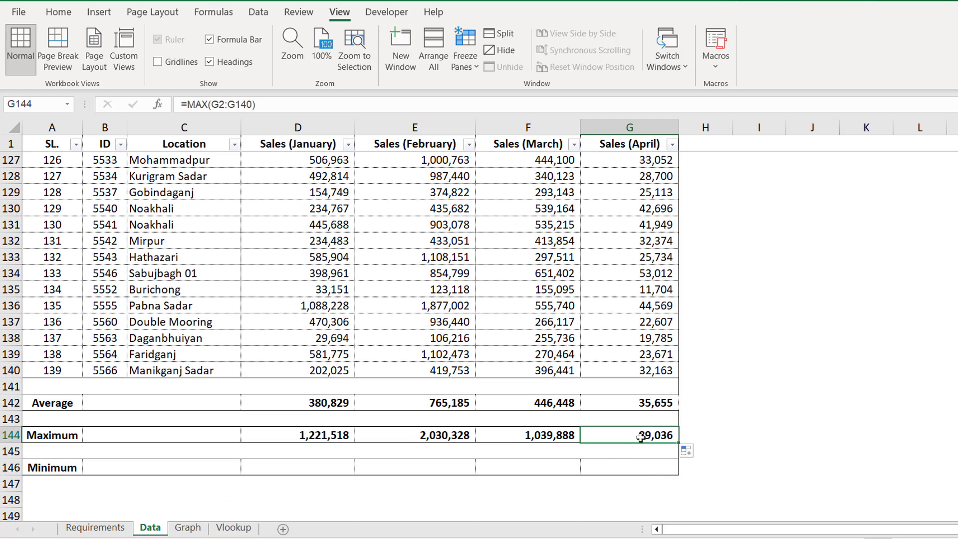
click(433, 437)
click(489, 436)
click(612, 436)
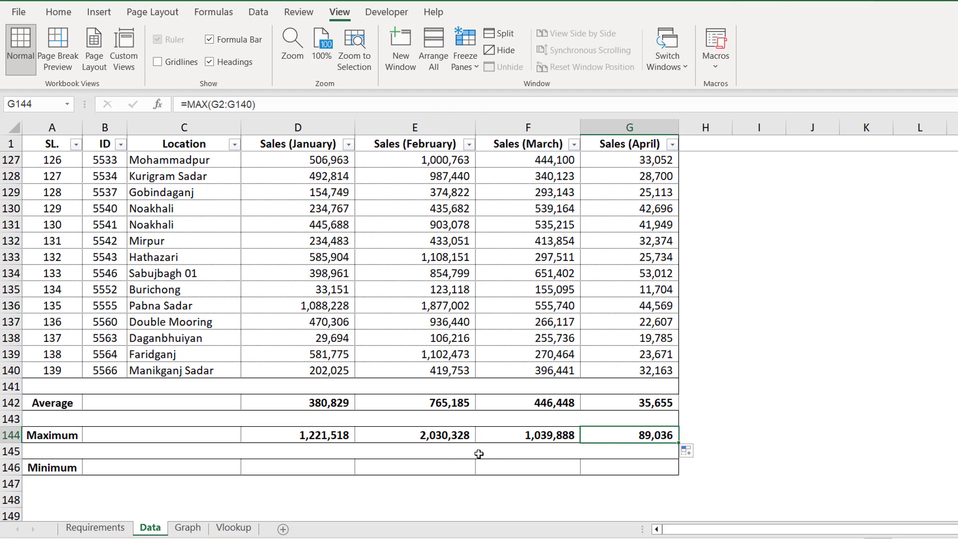
click(316, 470)
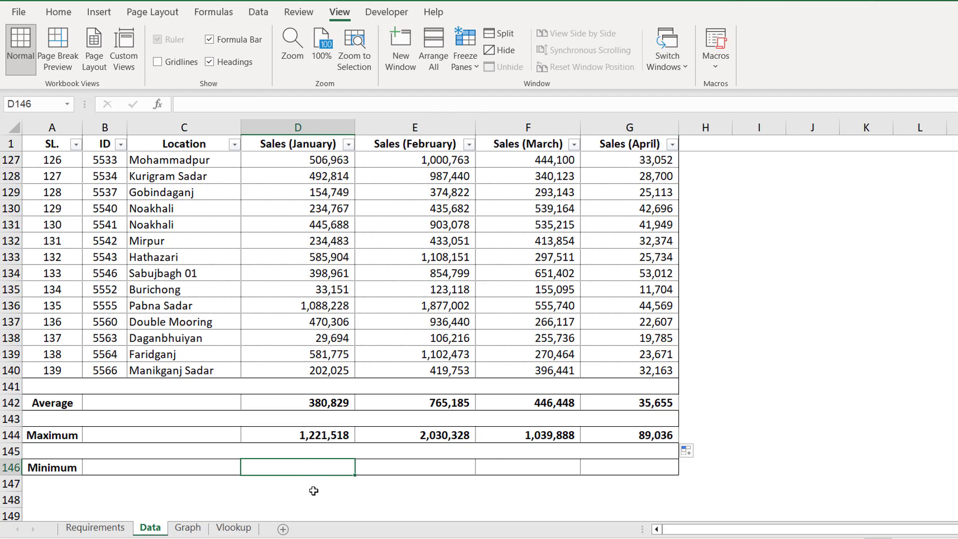
Step: Enter =MIN(D2:D140) in D146 and copy it to G146 (535, 53,691, 33,041, 54)
text(=min)
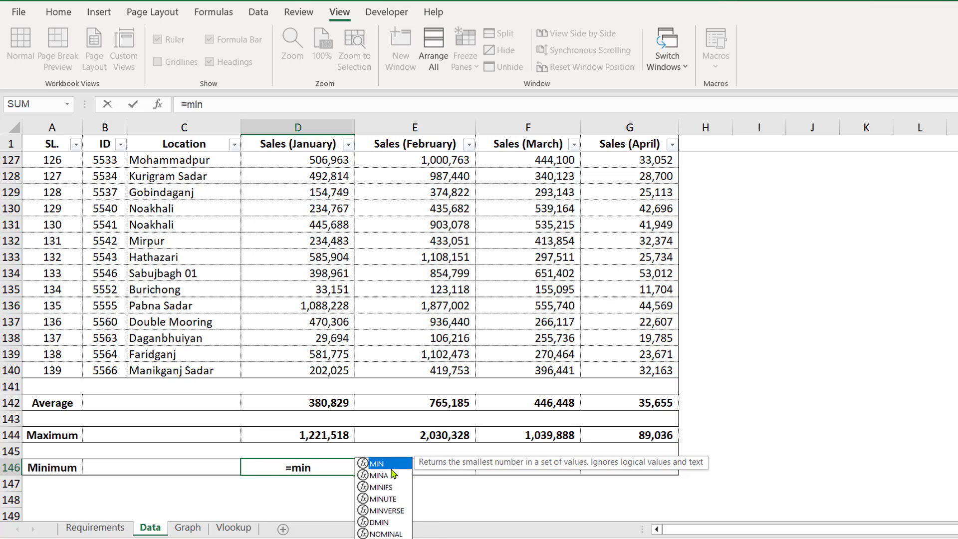
key(Tab)
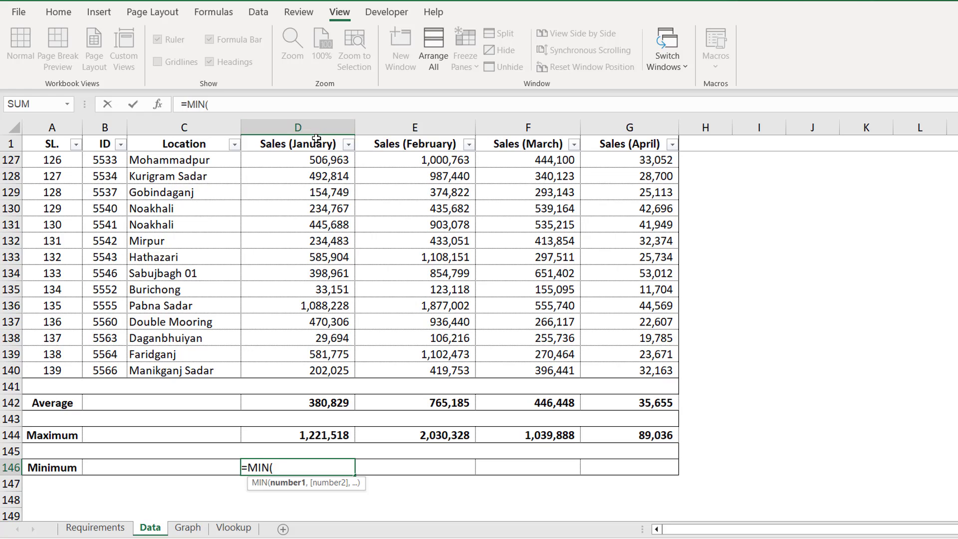
click(335, 144)
key(Down)
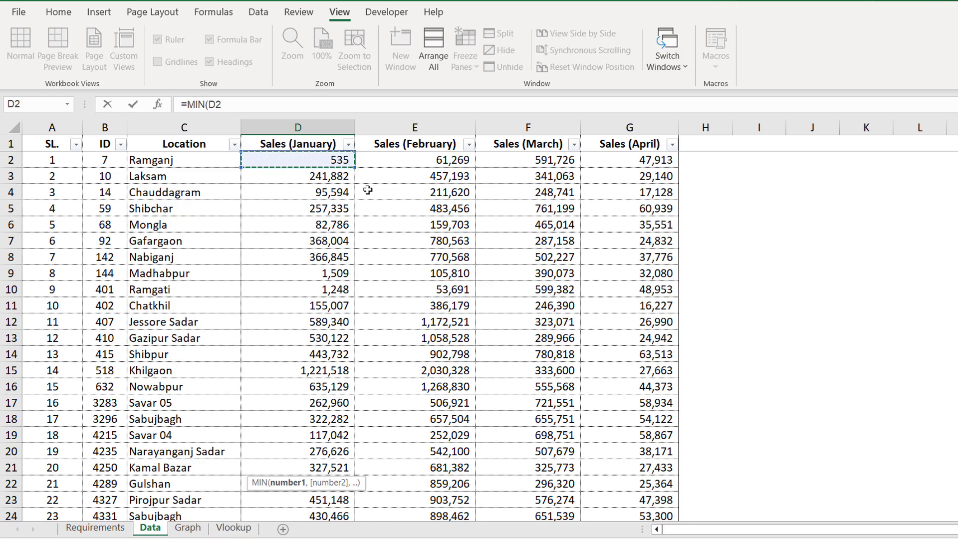
key(ctrl+shift+Down)
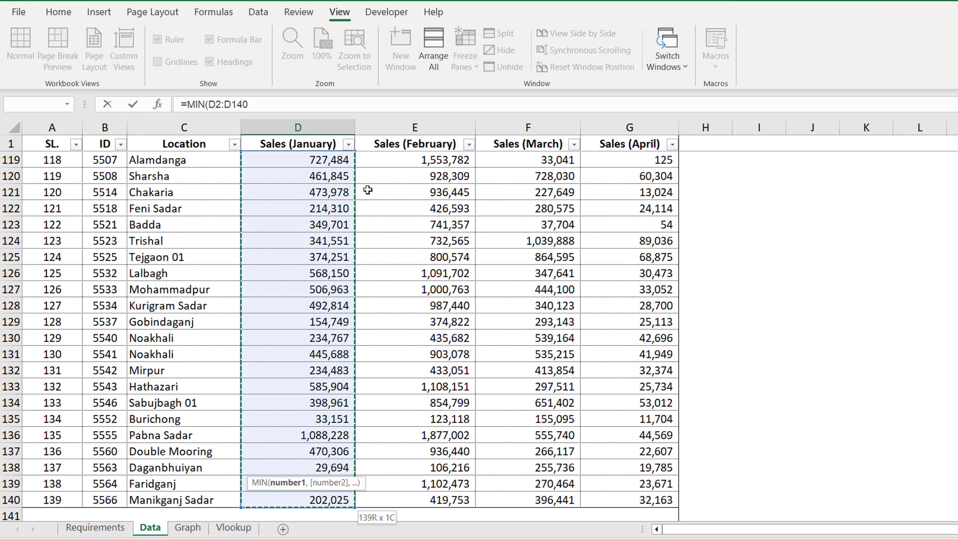
key(Return)
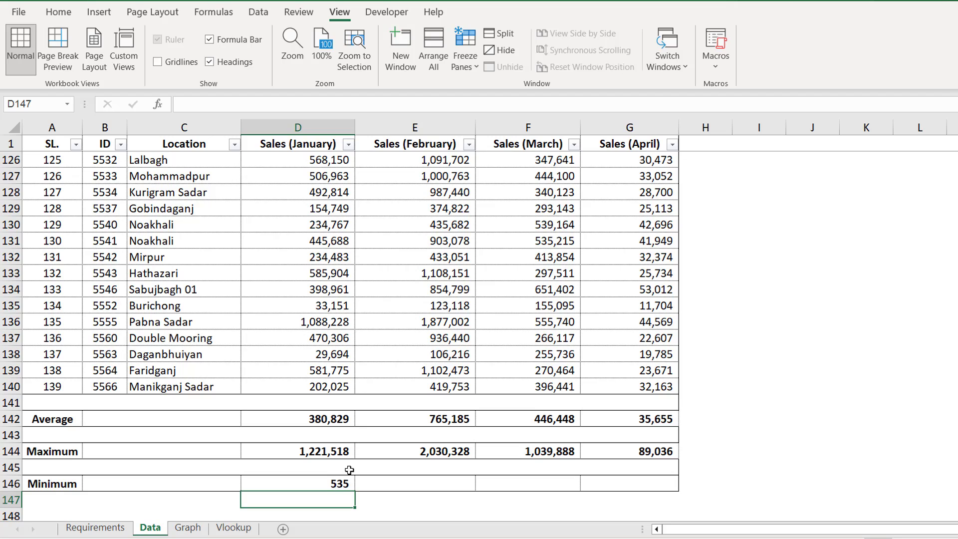
click(342, 482)
drag(357, 493, 649, 492)
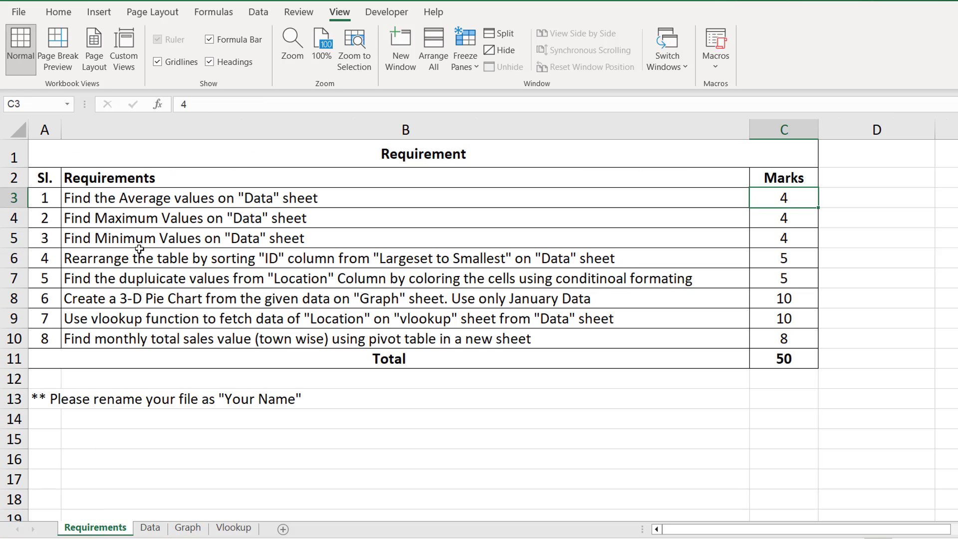
click(201, 261)
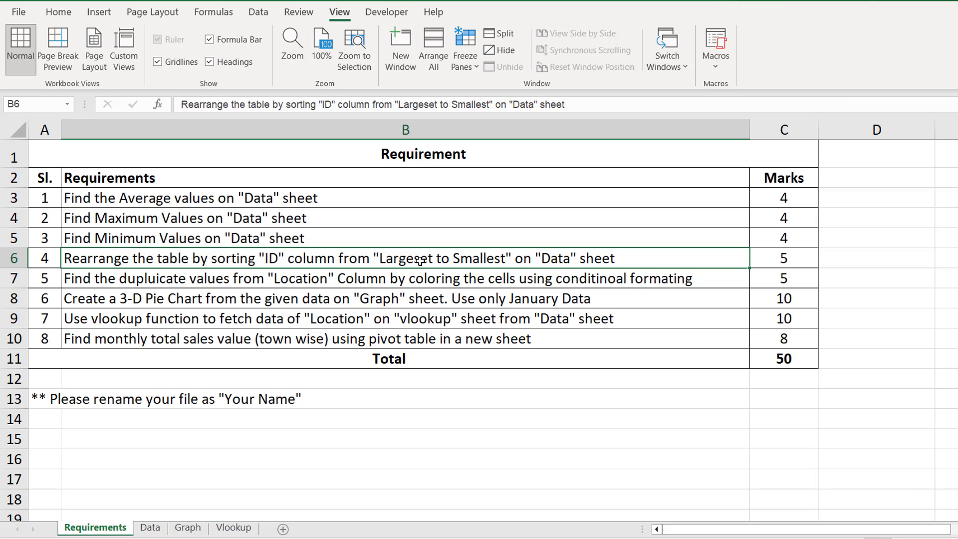
click(152, 528)
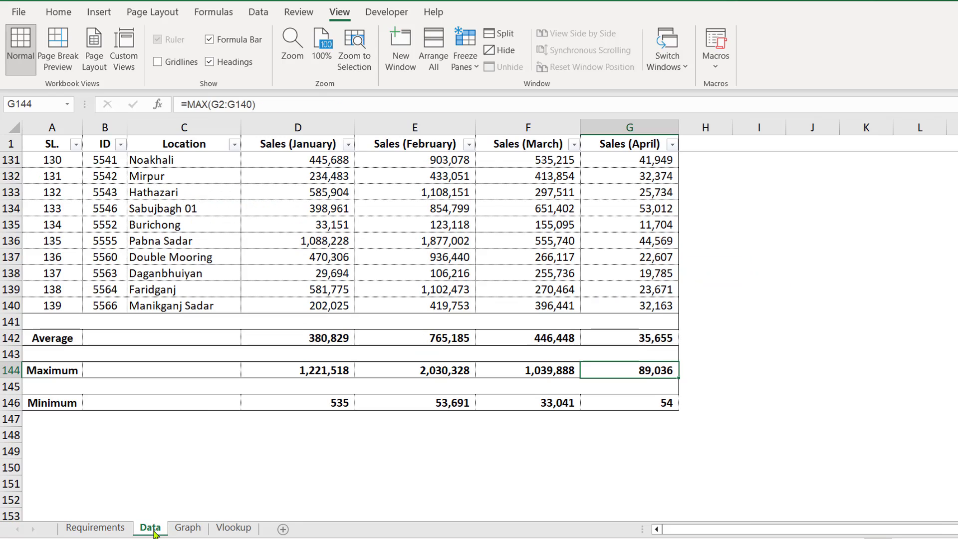
scroll(125, 397, up, 3)
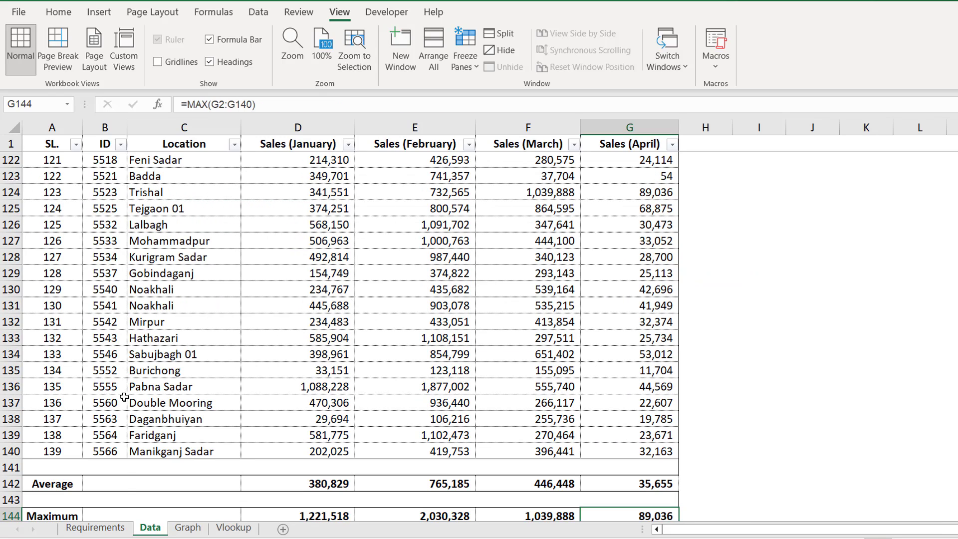
scroll(125, 398, up, 7)
click(104, 145)
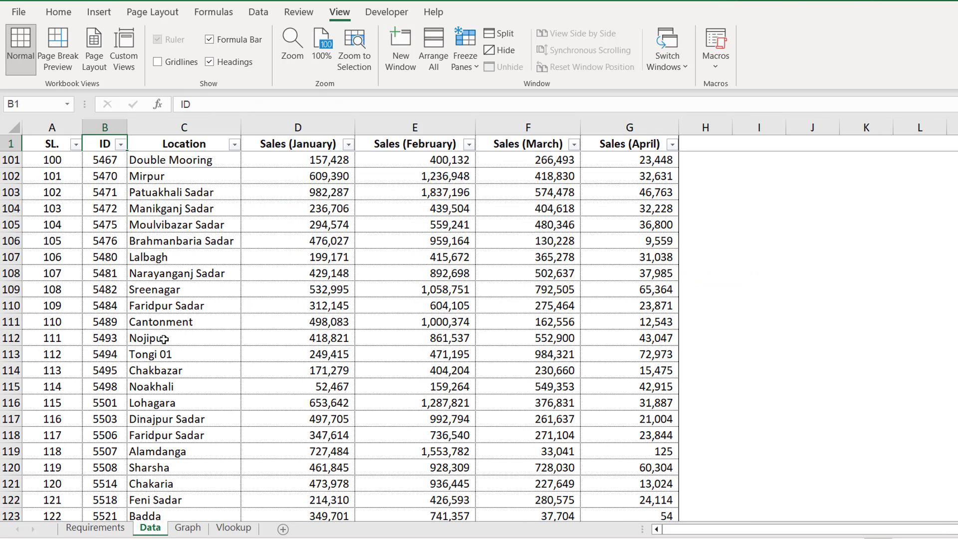
key(ctrl+shift+Down)
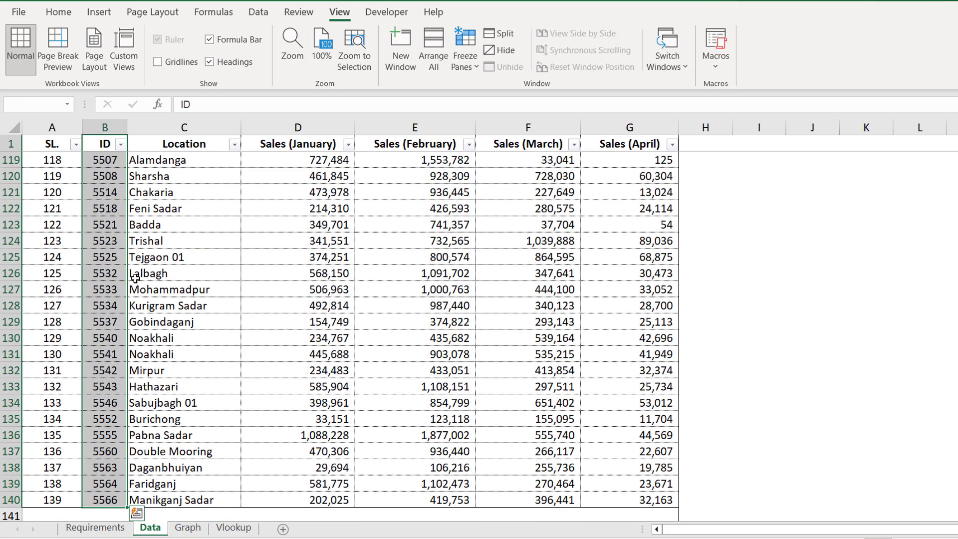
click(97, 146)
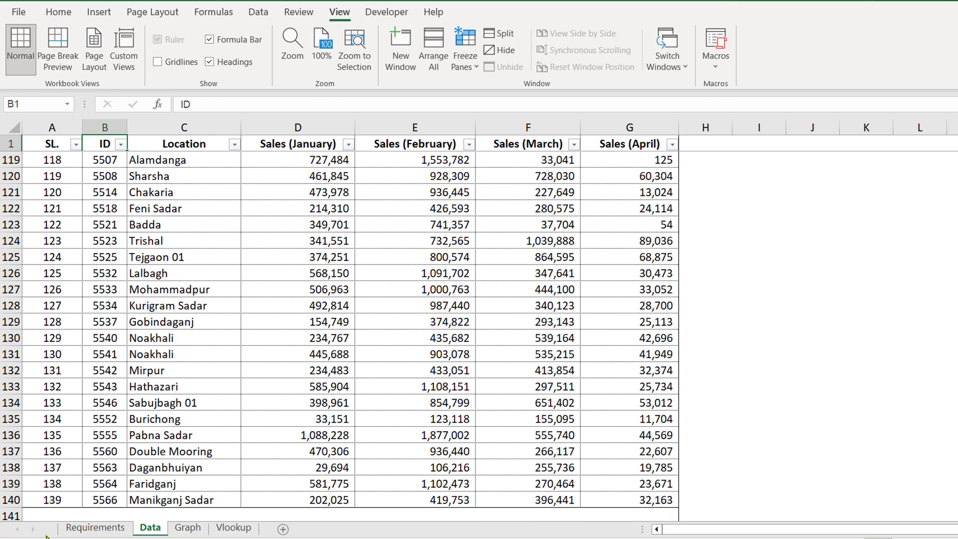
click(90, 527)
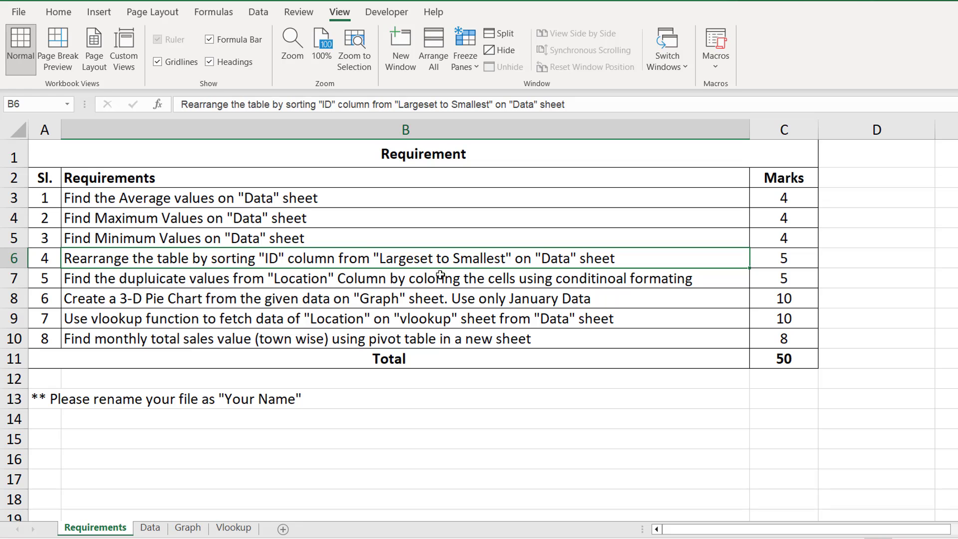
click(150, 528)
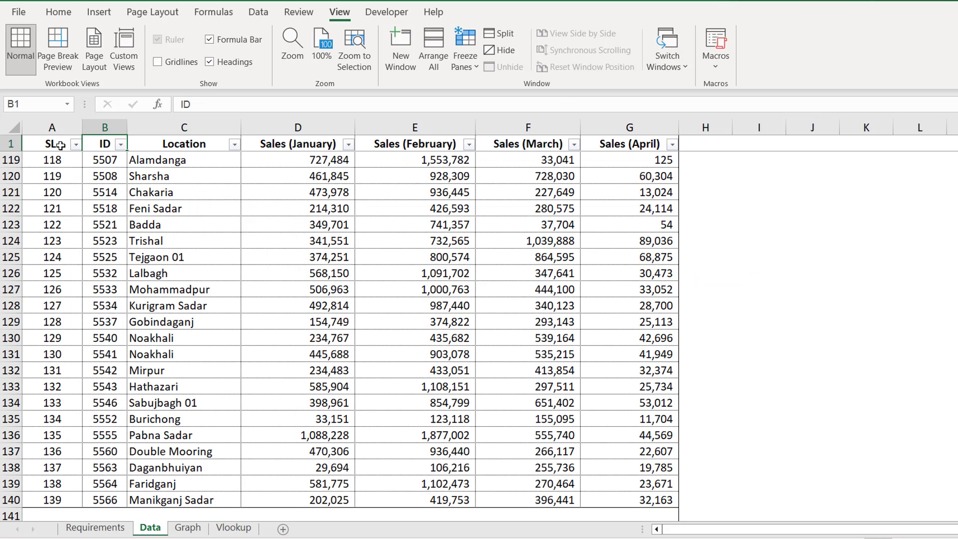
drag(61, 145, 609, 144)
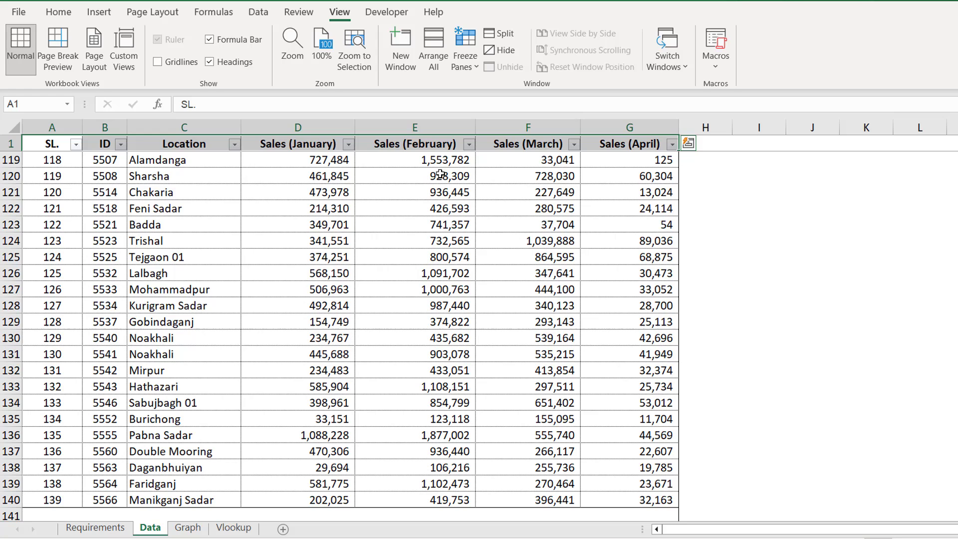
Step: Turn the filters off, then re-enable them on header row A1:G1
click(258, 11)
click(452, 62)
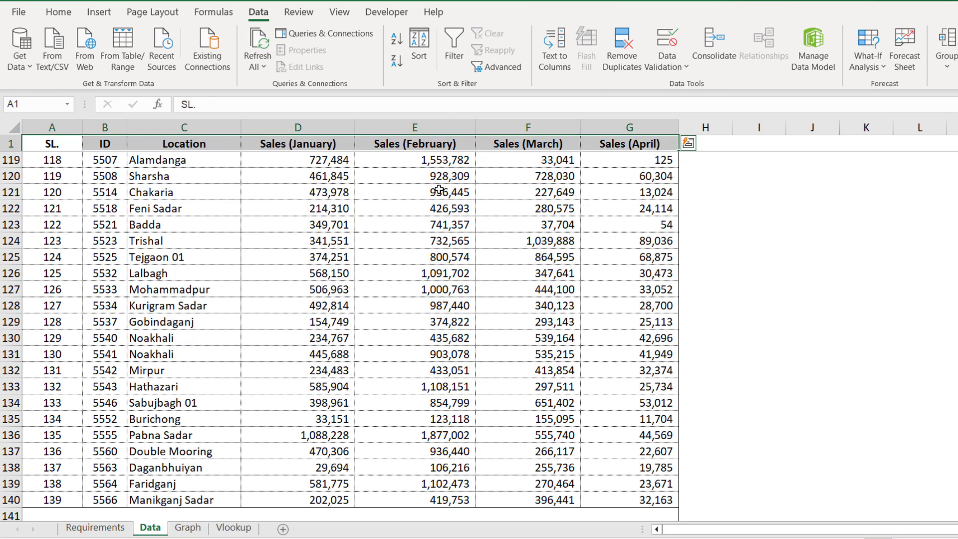
click(418, 227)
scroll(88, 199, up, 3)
drag(37, 147, 614, 144)
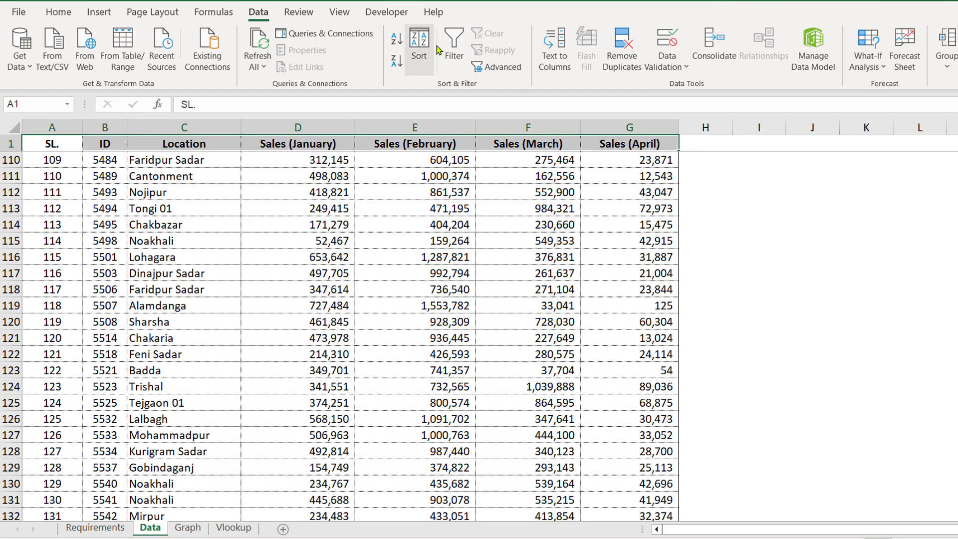
click(453, 50)
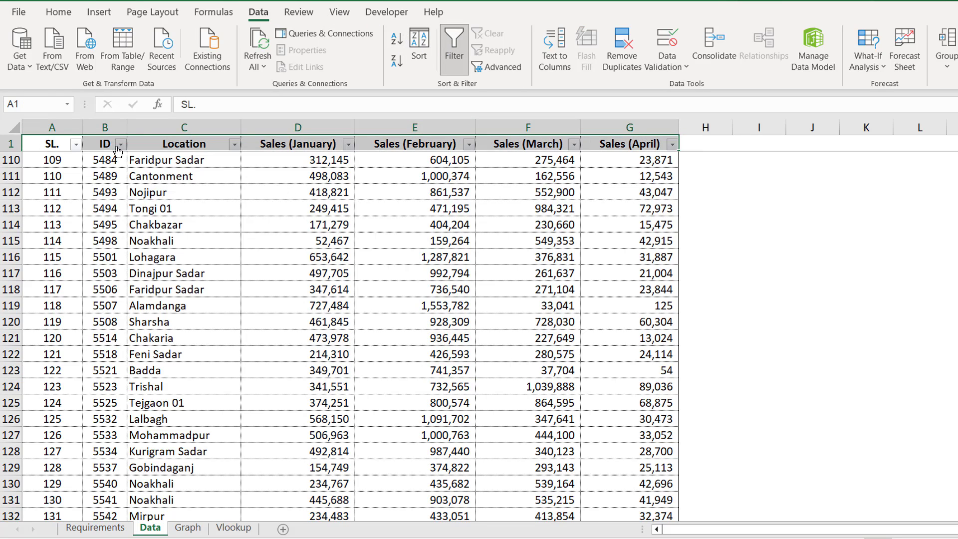
Step: Sort by ID largest to smallest and confirm it runs from 5566 down to 7
click(121, 144)
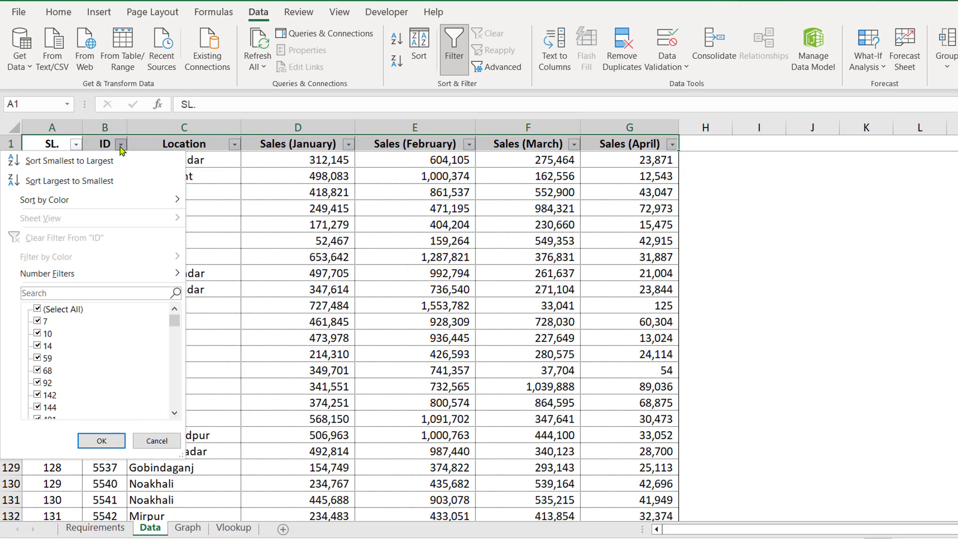
click(92, 183)
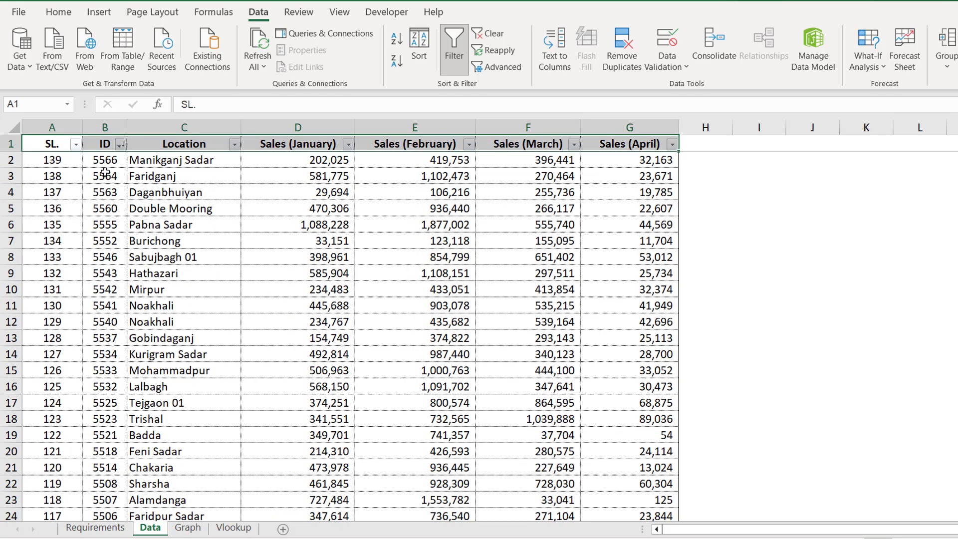
click(106, 144)
key(Down)
key(Down)
key(Down)
key(Down)
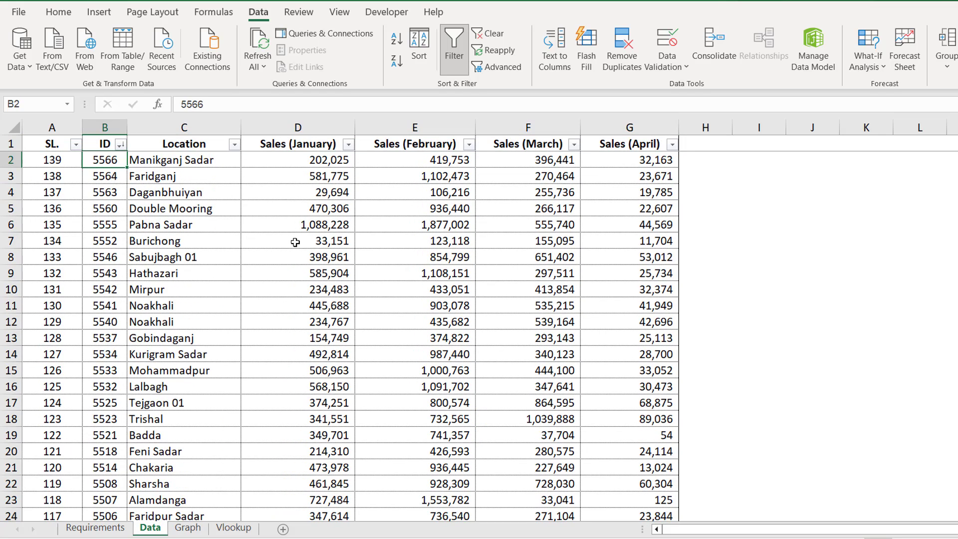
key(ctrl+shift+Down)
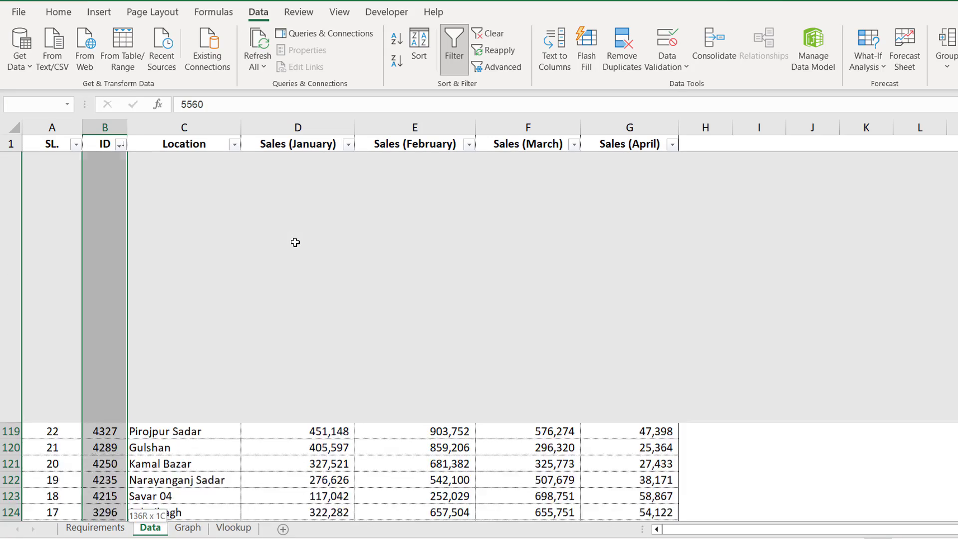
click(121, 504)
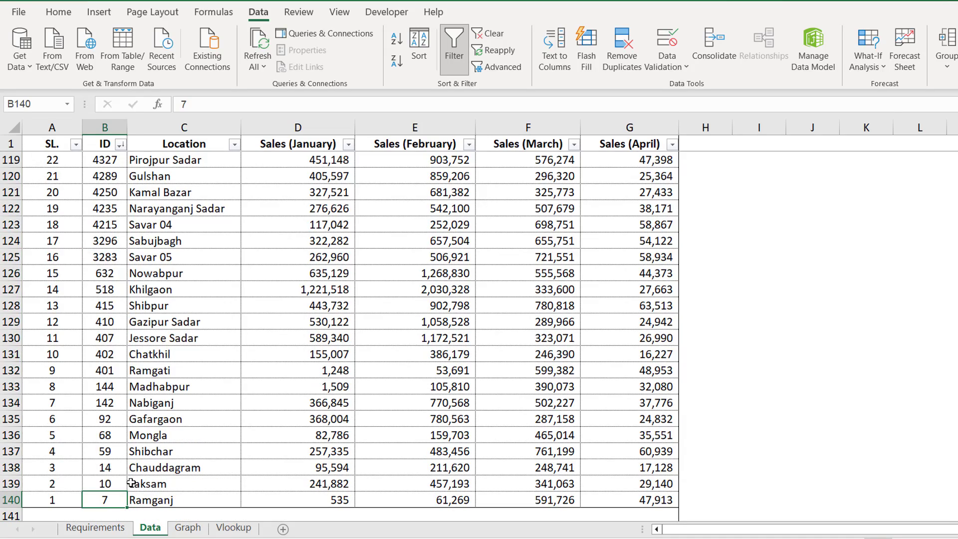
scroll(136, 466, up, 1)
scroll(135, 464, down, 3)
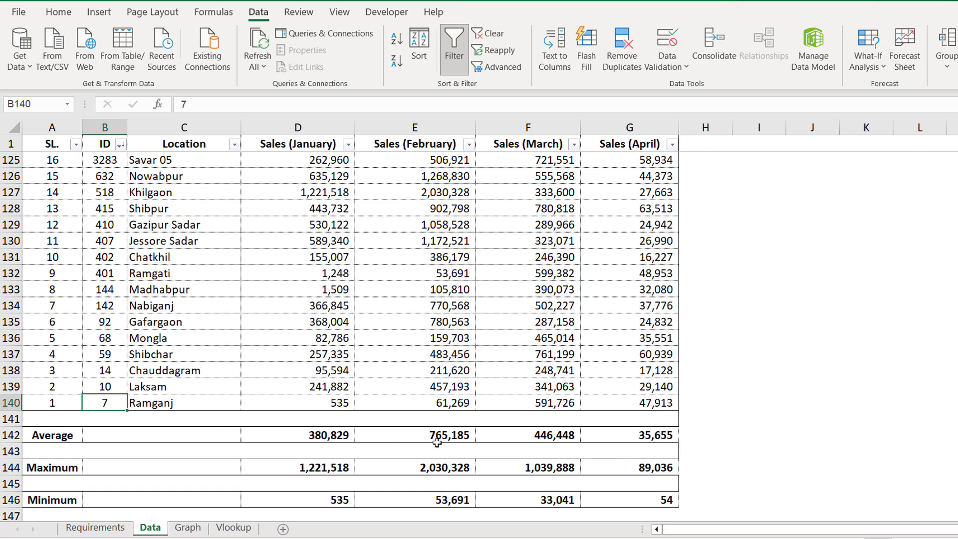
scroll(437, 443, down, 1)
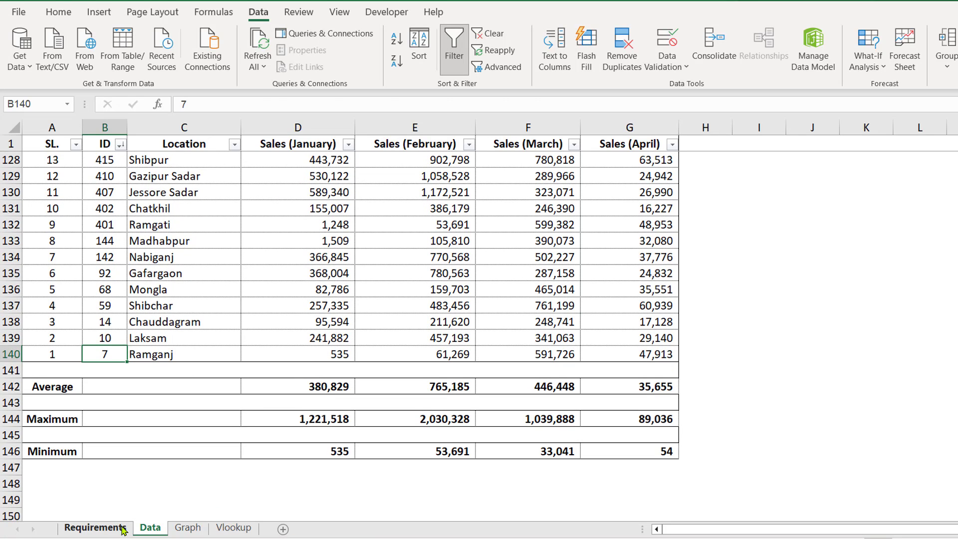
Step: Check the Requirements sheet, then try selecting the Location column on the Data sheet
click(95, 528)
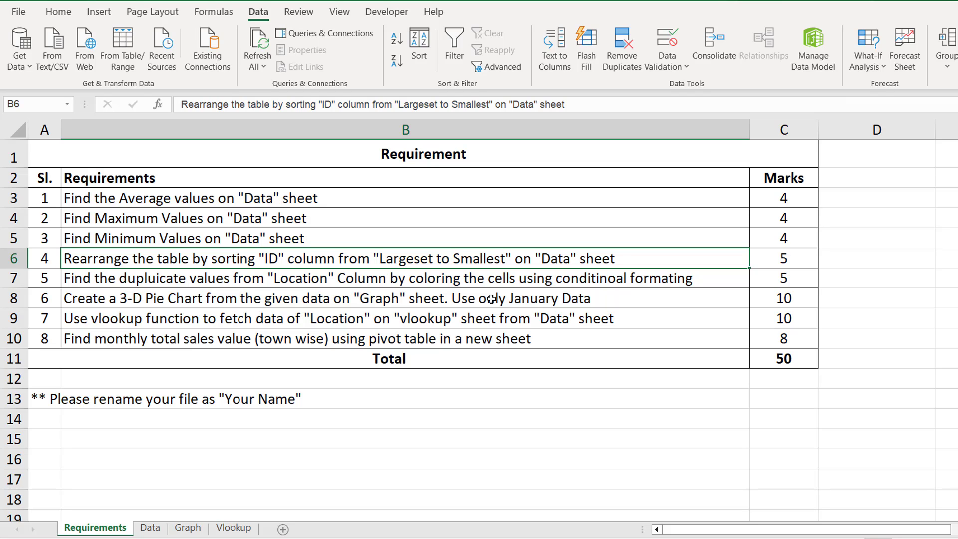
click(150, 528)
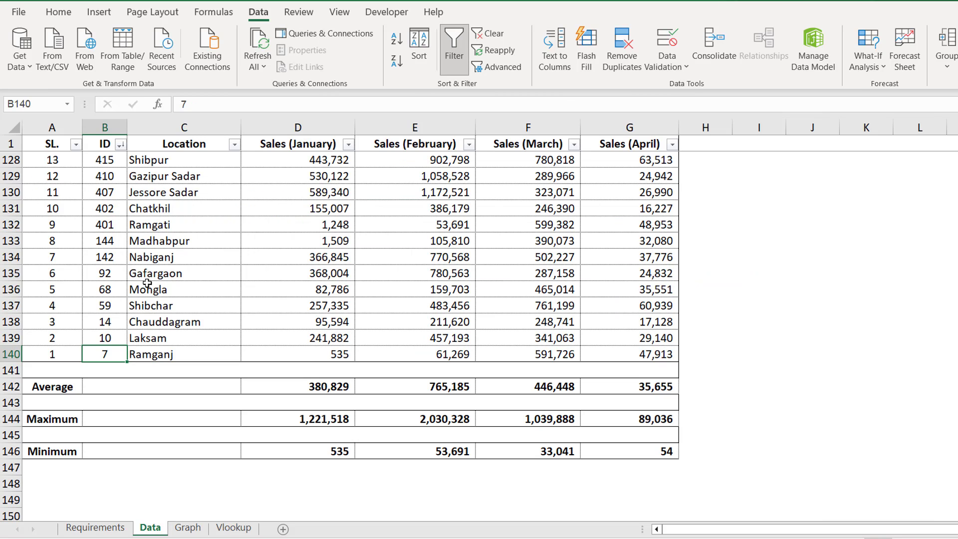
click(196, 145)
key(ctrl+space)
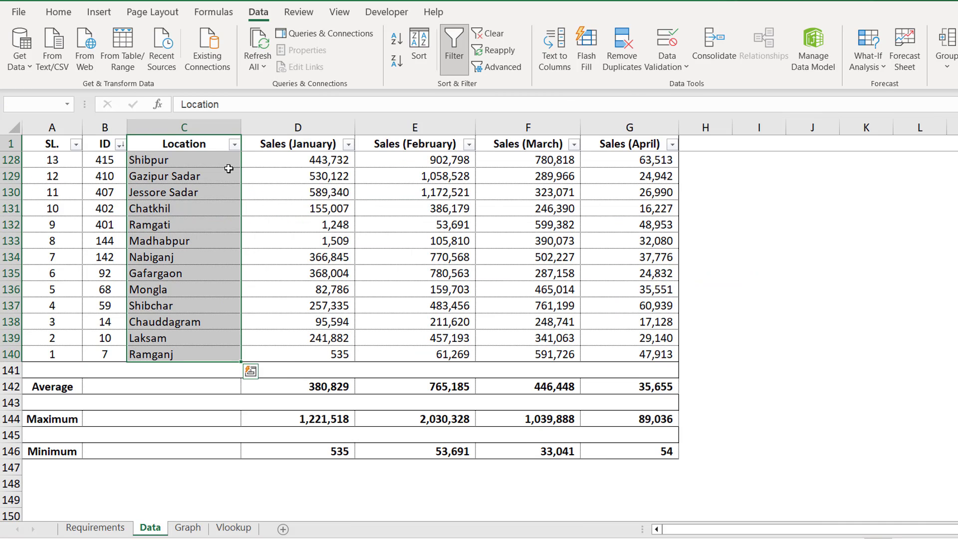
click(196, 145)
click(195, 127)
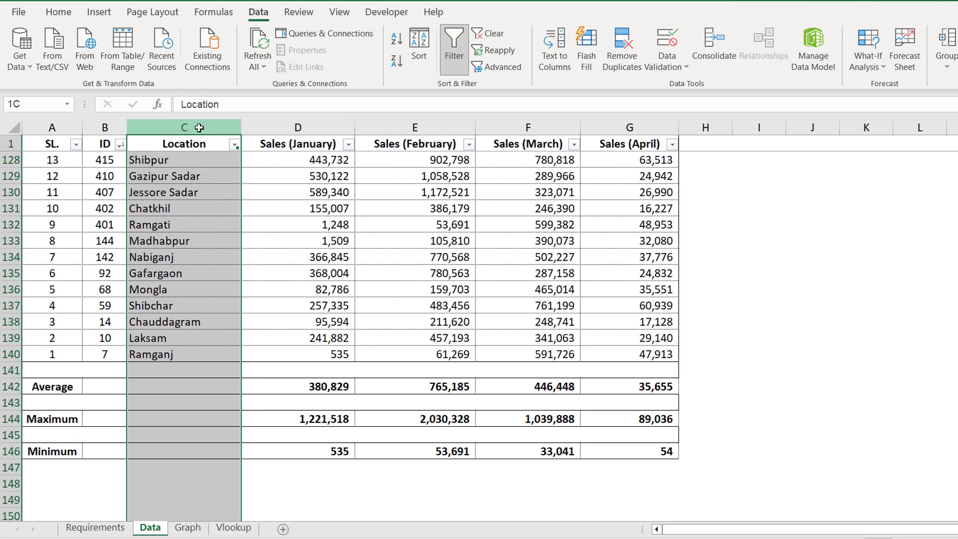
drag(195, 145, 196, 312)
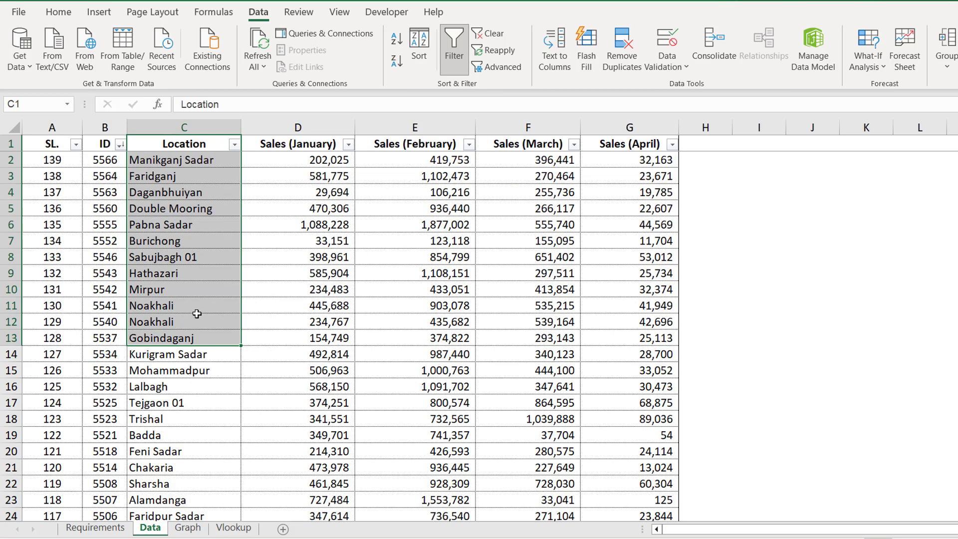
Step: Select the location entries C2:C140, starting from Manikganj Sadar
click(209, 145)
key(Down)
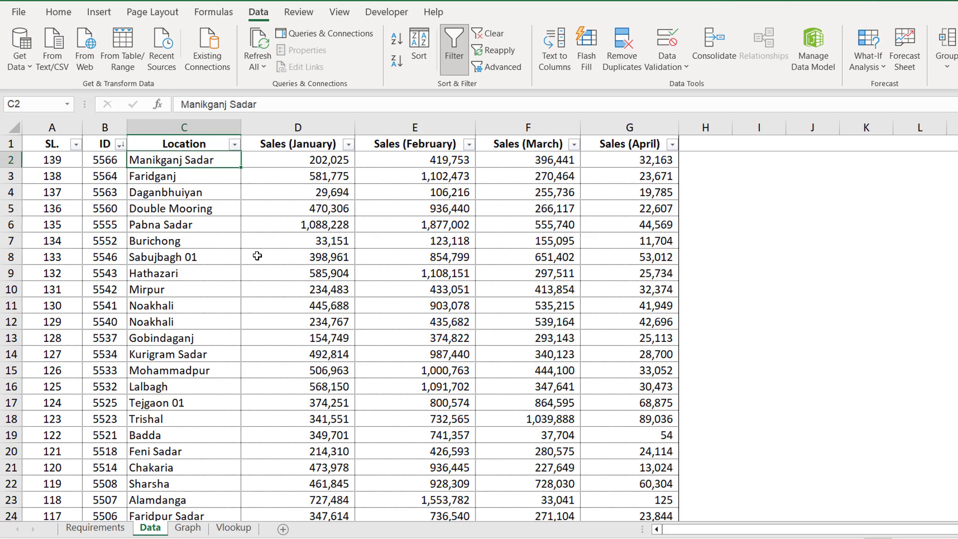
key(ctrl+shift+Down)
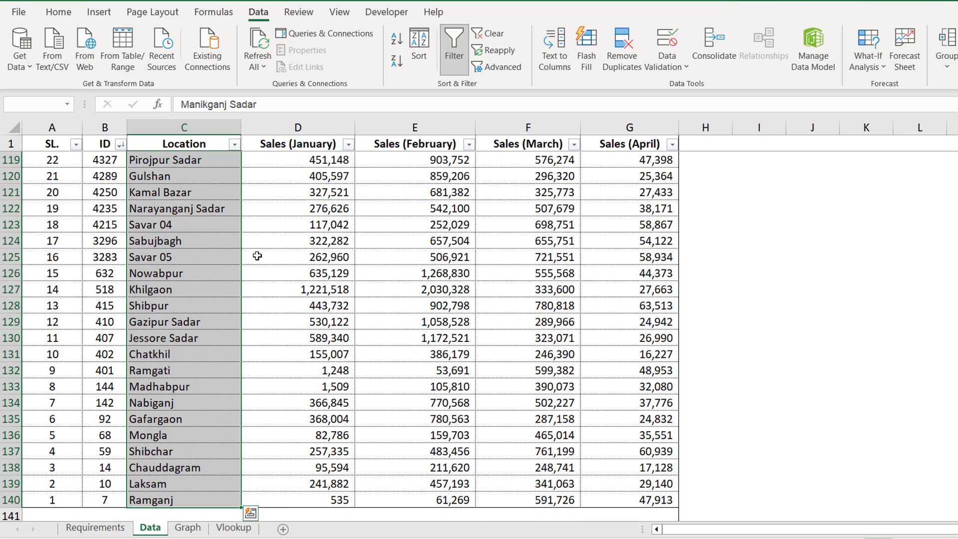
click(107, 525)
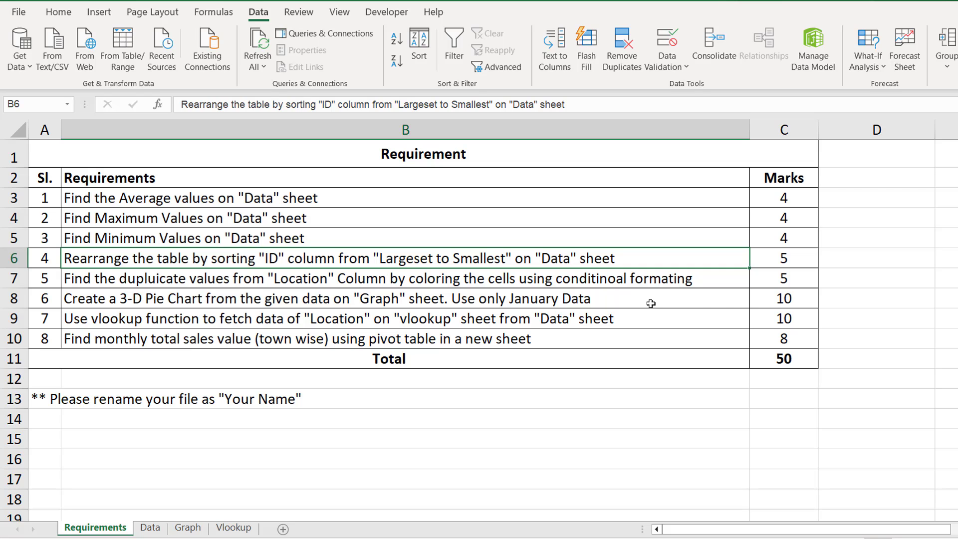
click(150, 527)
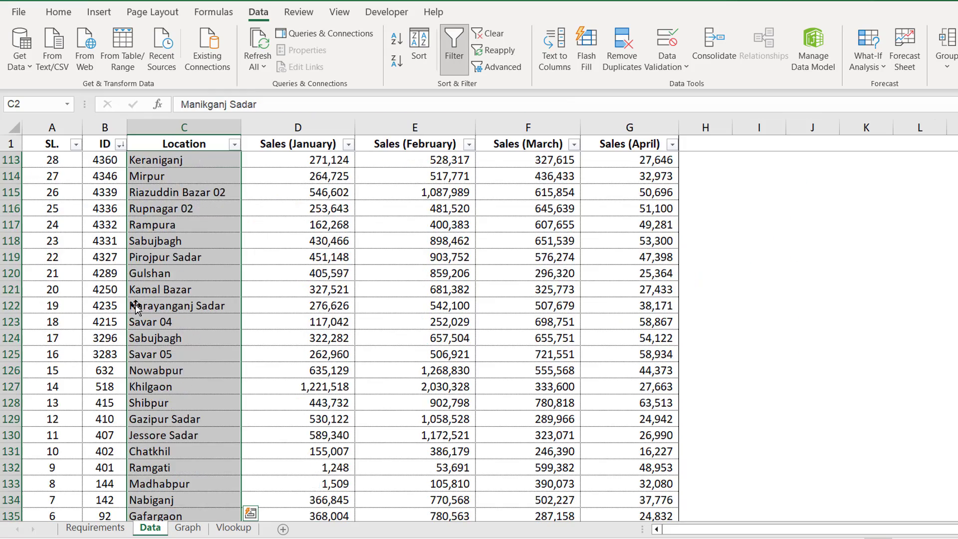
click(203, 145)
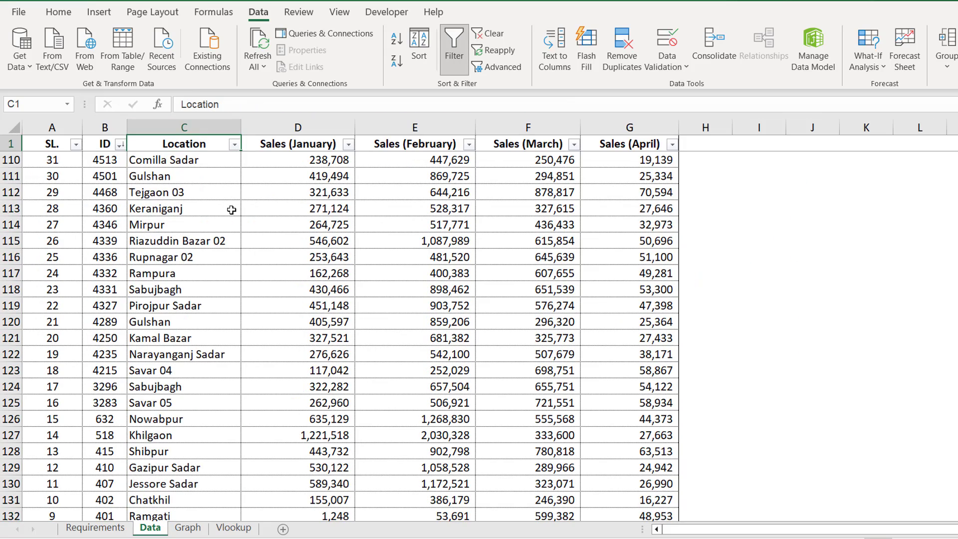
key(Down)
key(ctrl+shift+Down)
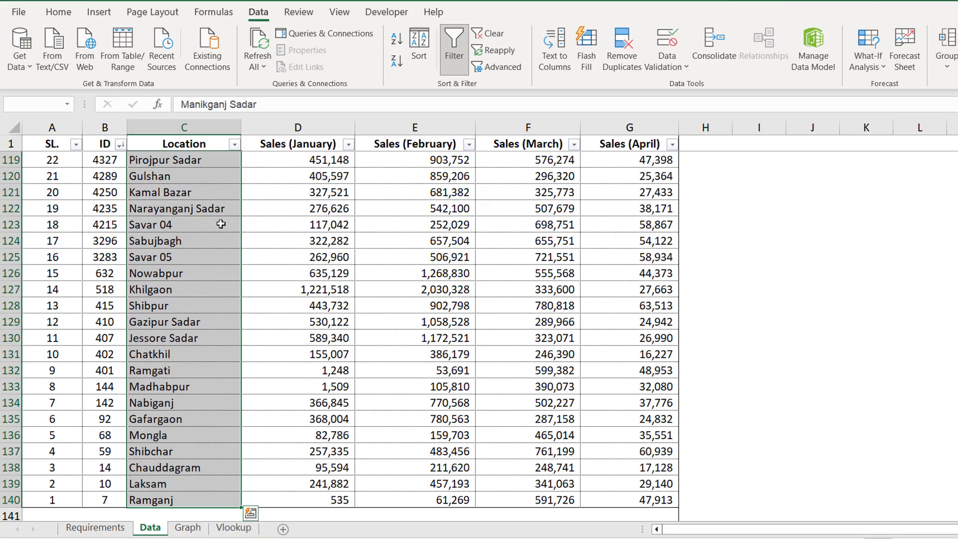
scroll(221, 224, down, 4)
scroll(221, 224, up, 15)
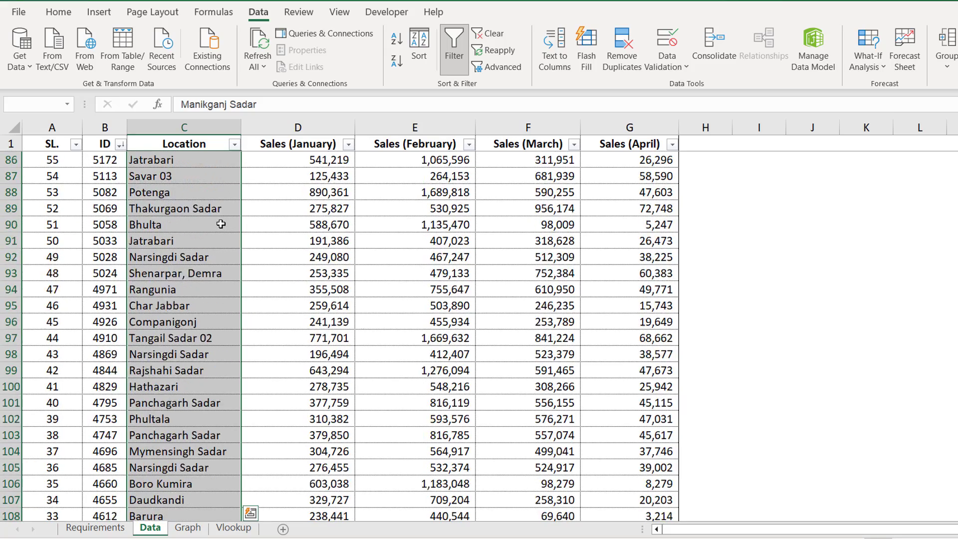
scroll(222, 224, up, 1)
click(58, 12)
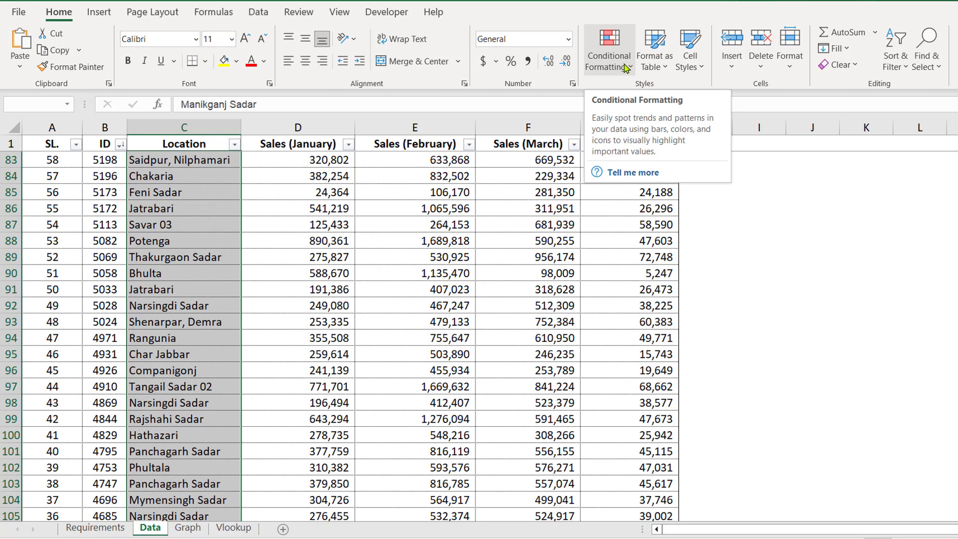
Step: Start a Highlight Cells Duplicate Values rule for the selected locations
click(633, 73)
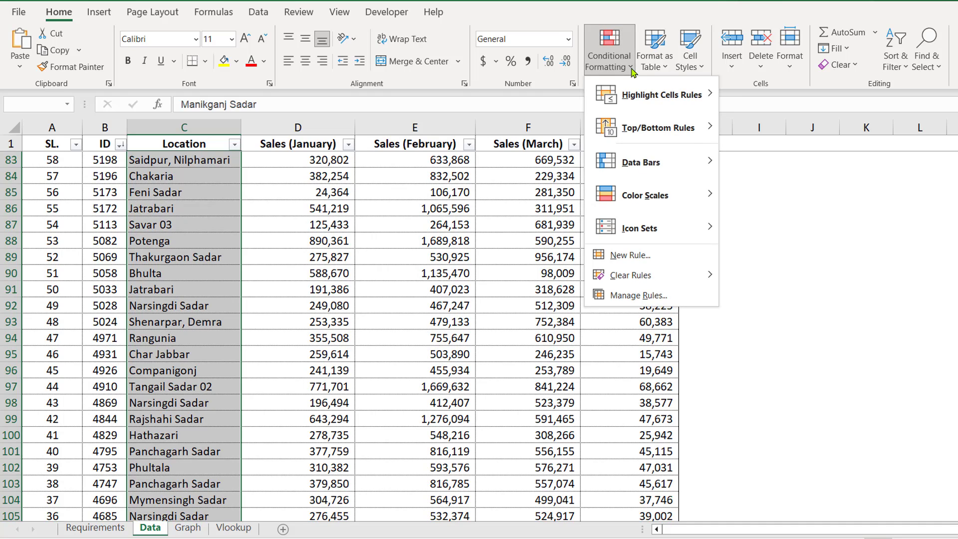
mouse_move(638, 97)
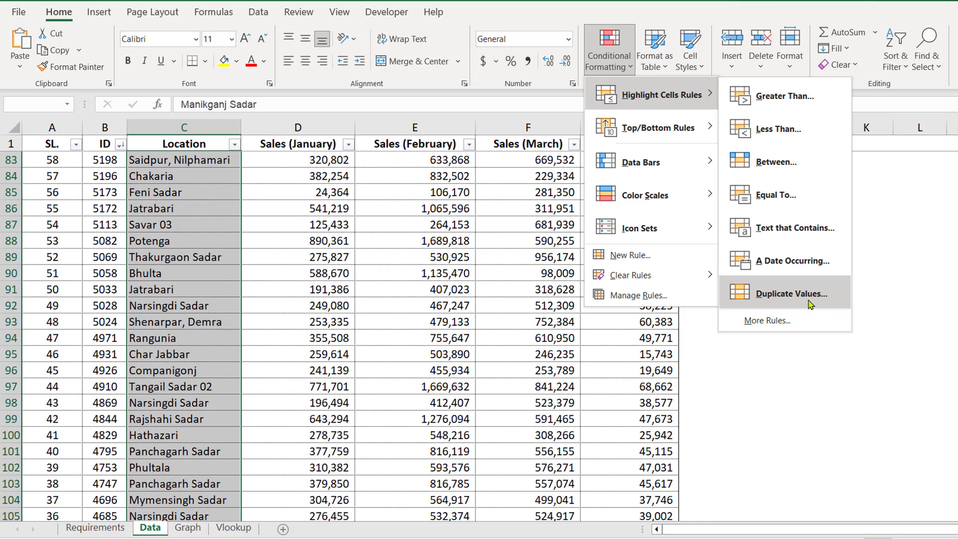
click(791, 294)
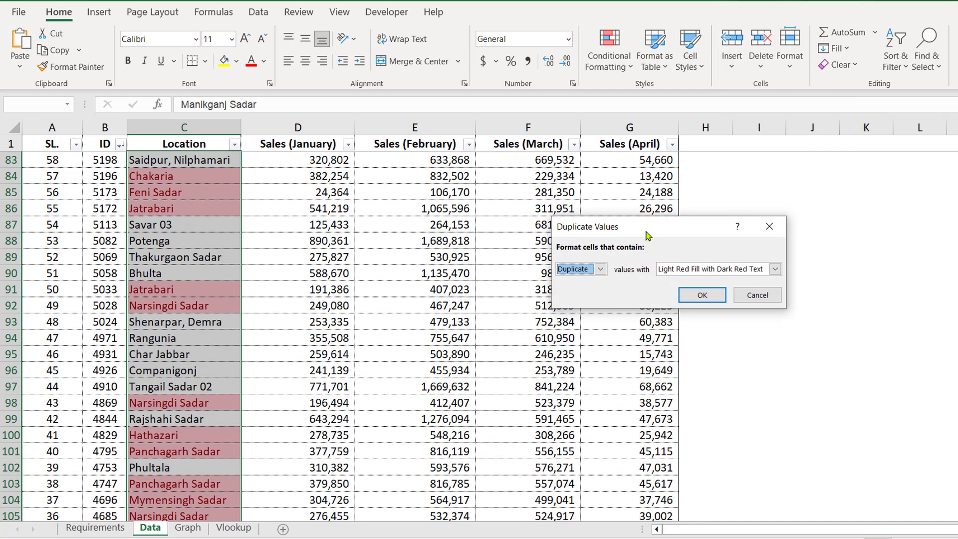
drag(648, 235, 478, 204)
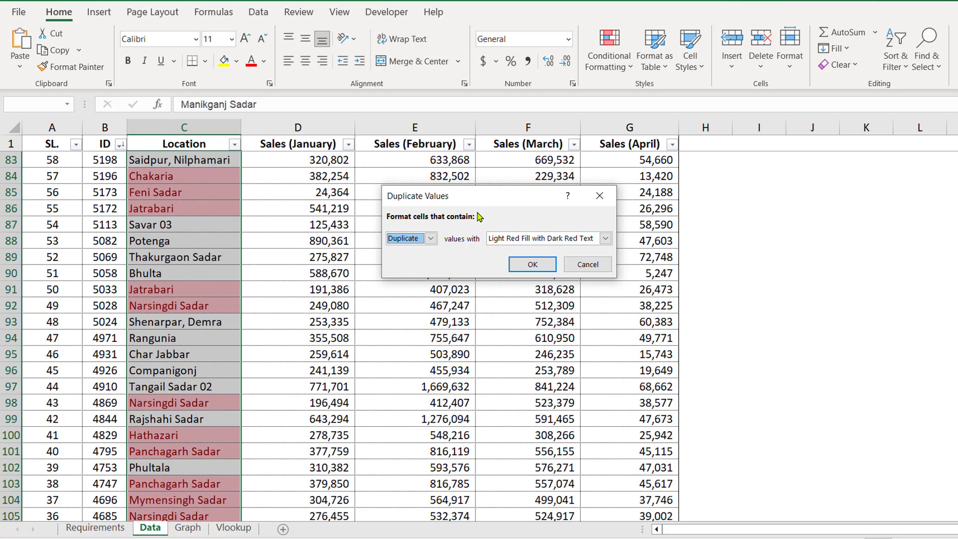
mouse_move(470, 193)
mouse_down()
mouse_move(504, 194)
mouse_move(461, 194)
mouse_up()
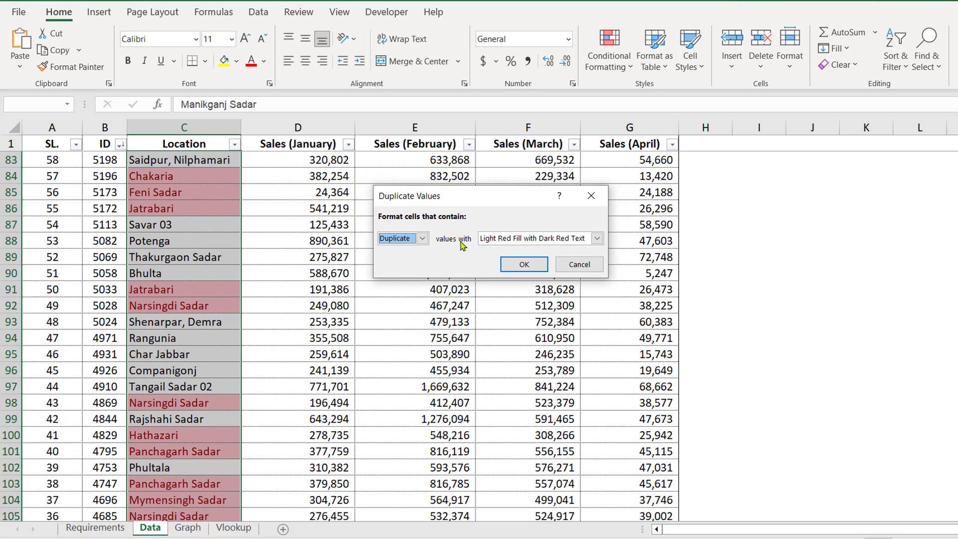
Step: Set the duplicate format to a custom yellow fill and apply it
click(597, 239)
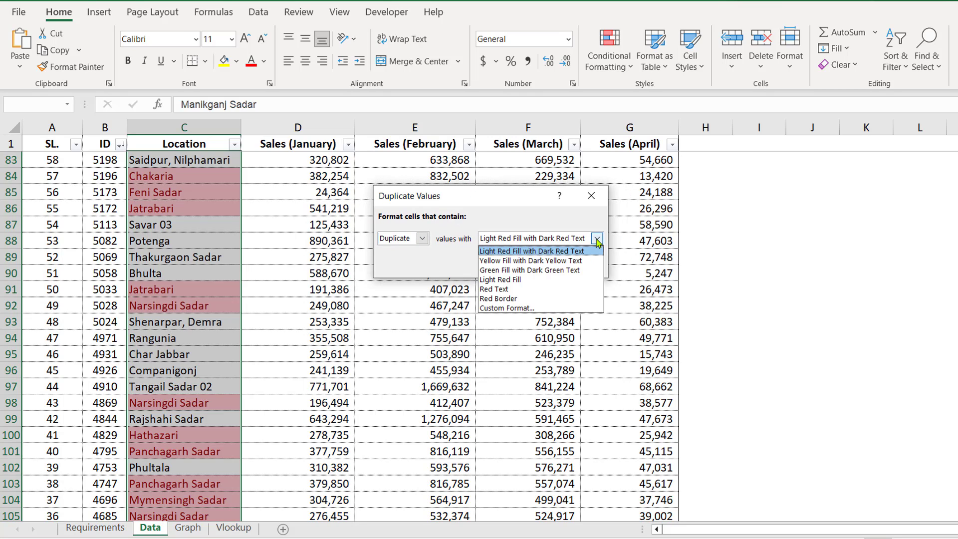
click(516, 308)
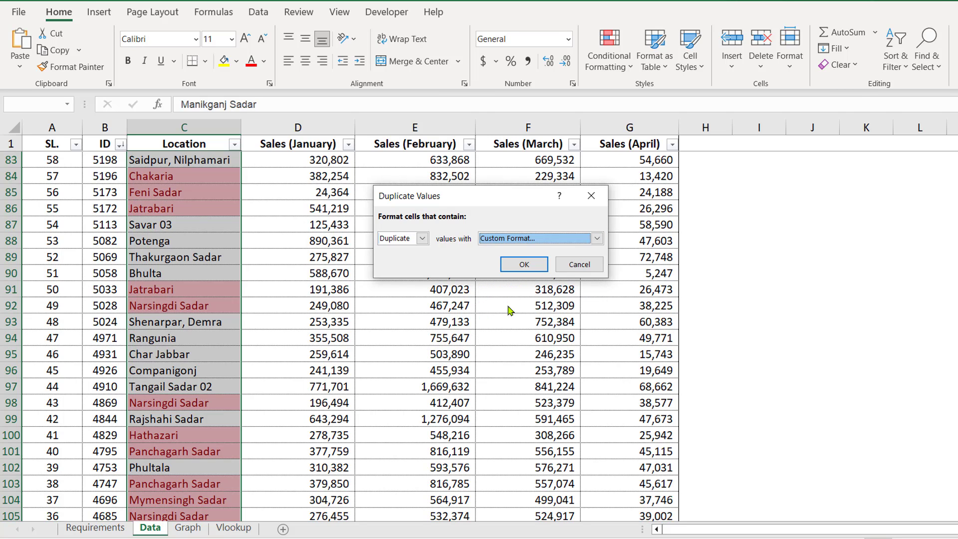
drag(646, 89, 475, 79)
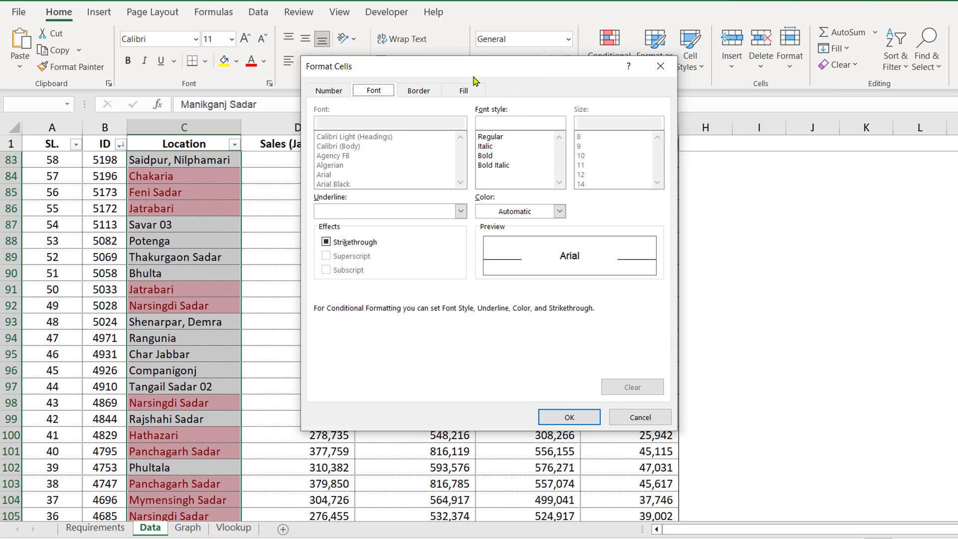
click(470, 91)
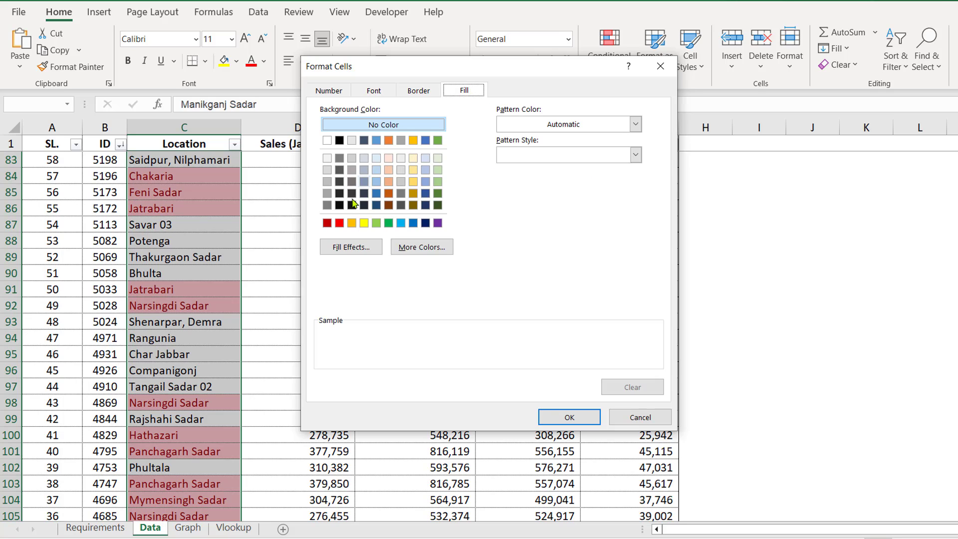
click(365, 223)
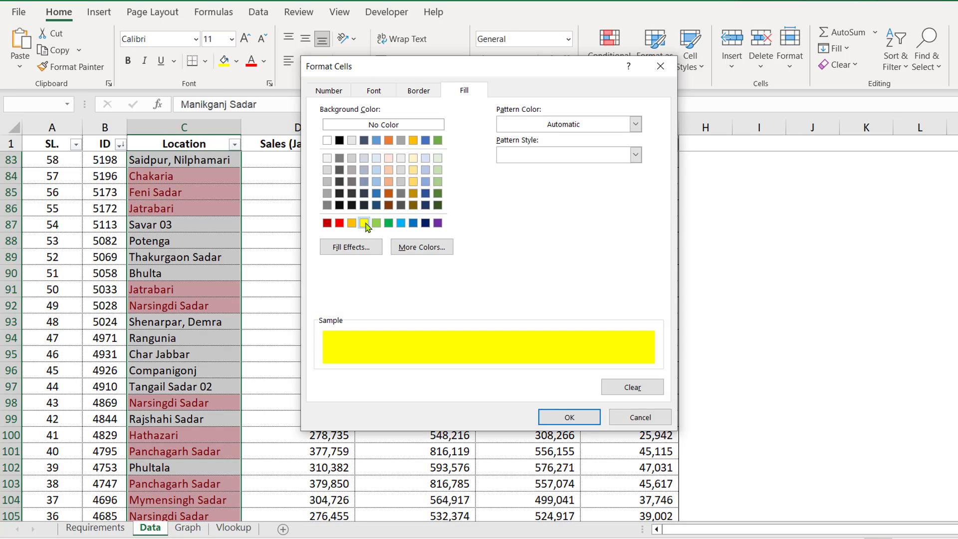
click(569, 418)
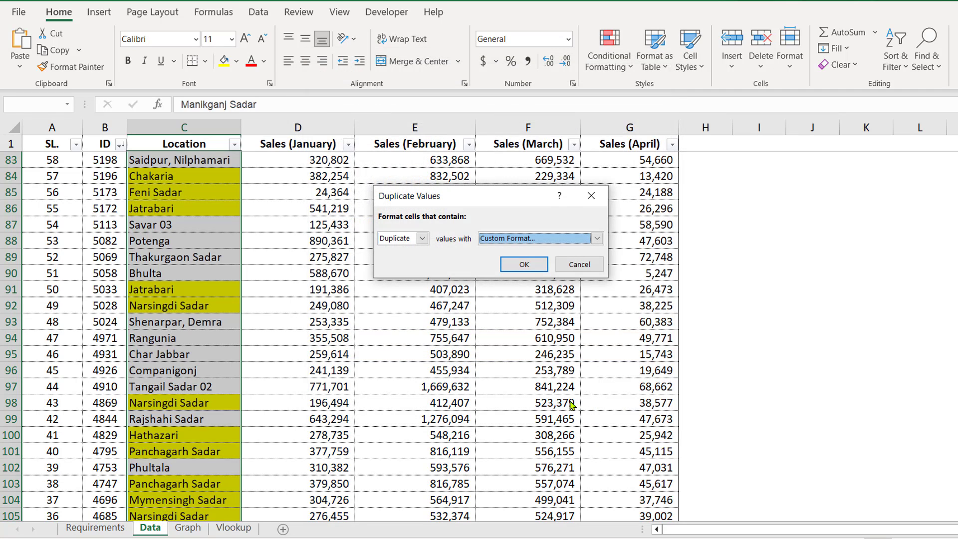
click(525, 265)
click(276, 321)
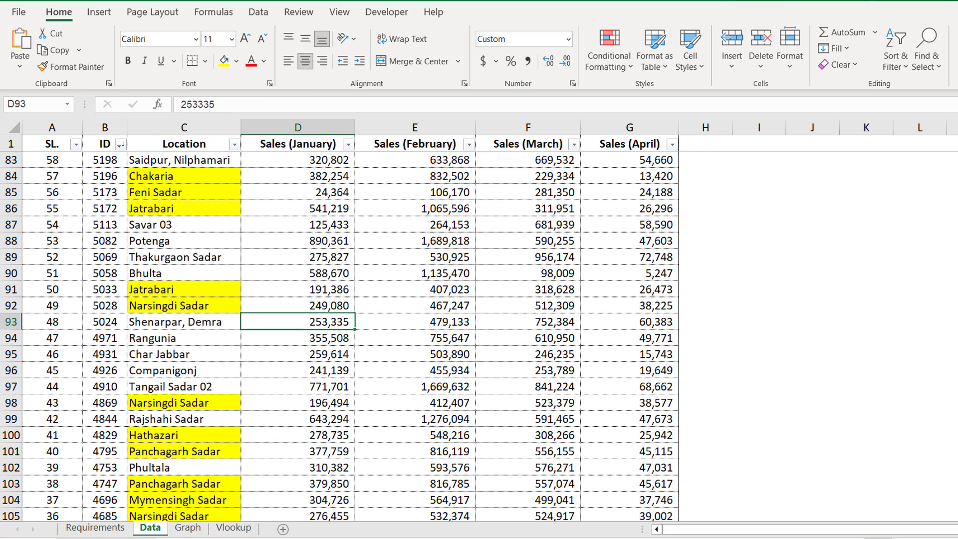
Step: Check the 3-D pie chart requirement, then select January's header and values B2:B8 on Graph
click(106, 534)
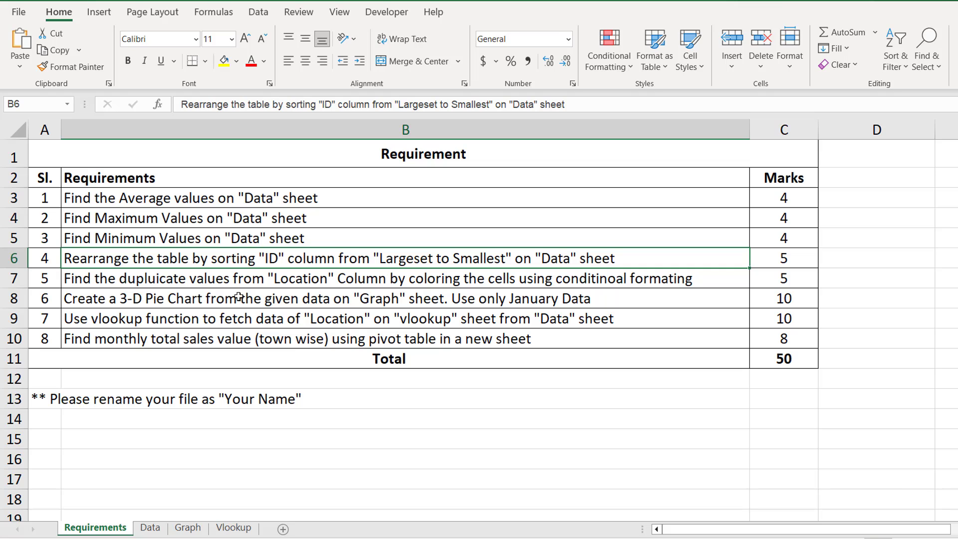
click(209, 300)
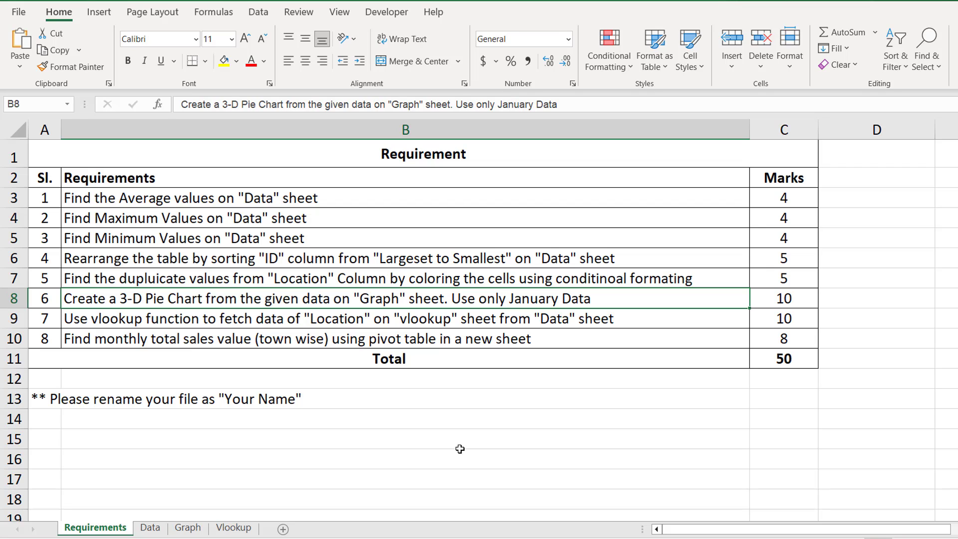
click(182, 530)
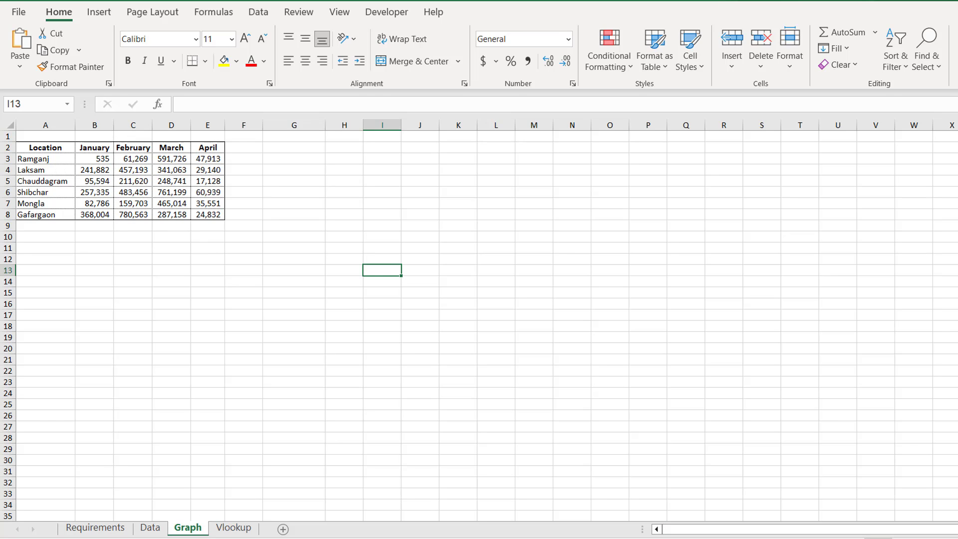
scroll(86, 191, up, 5)
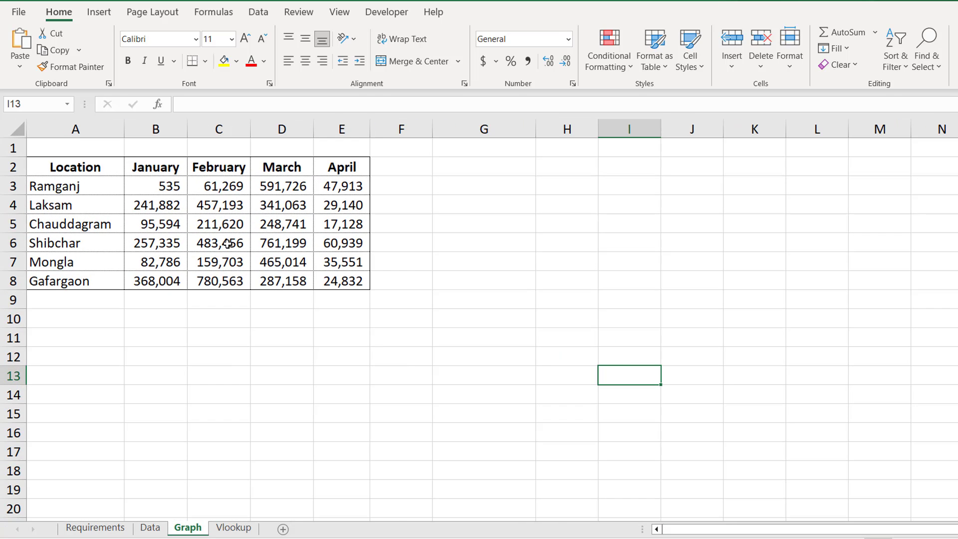
drag(139, 172, 144, 282)
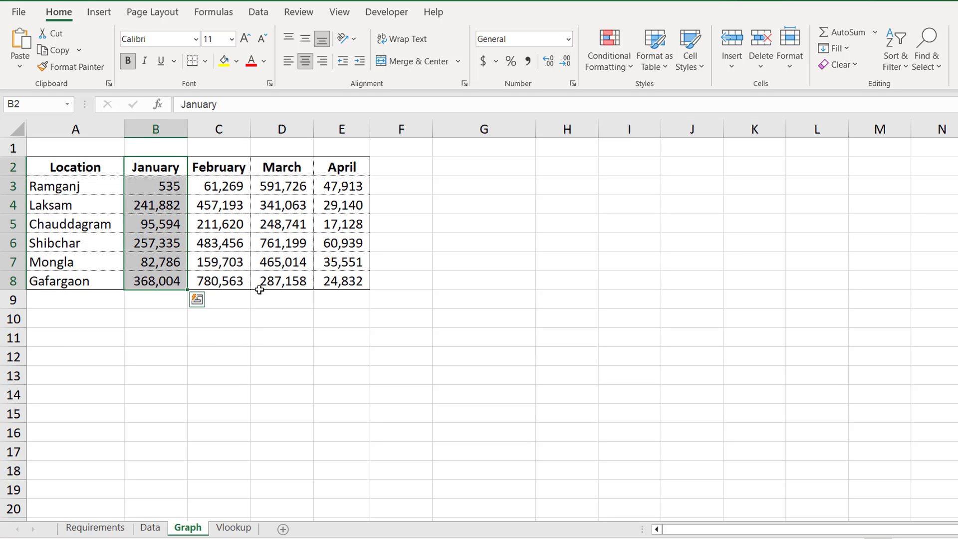
click(95, 528)
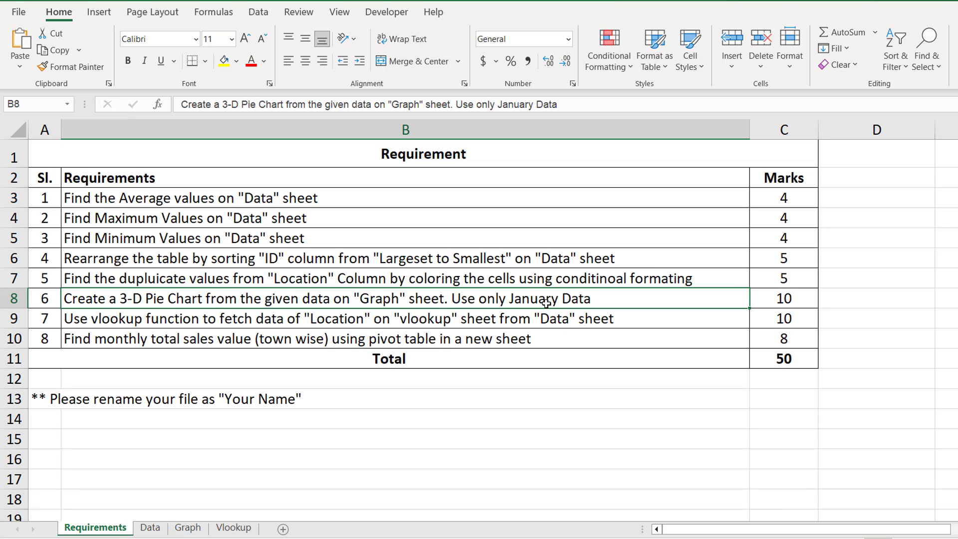
click(159, 531)
click(285, 284)
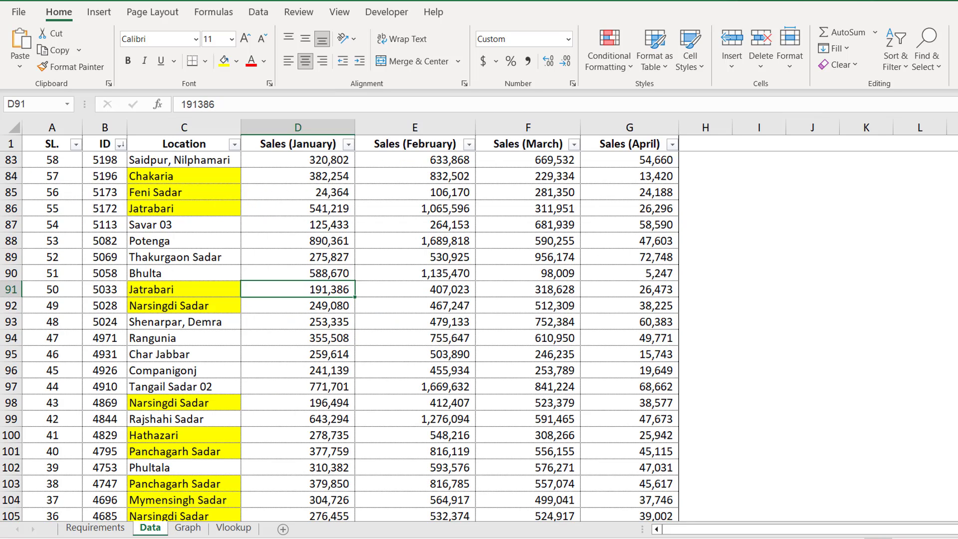
click(188, 528)
click(227, 242)
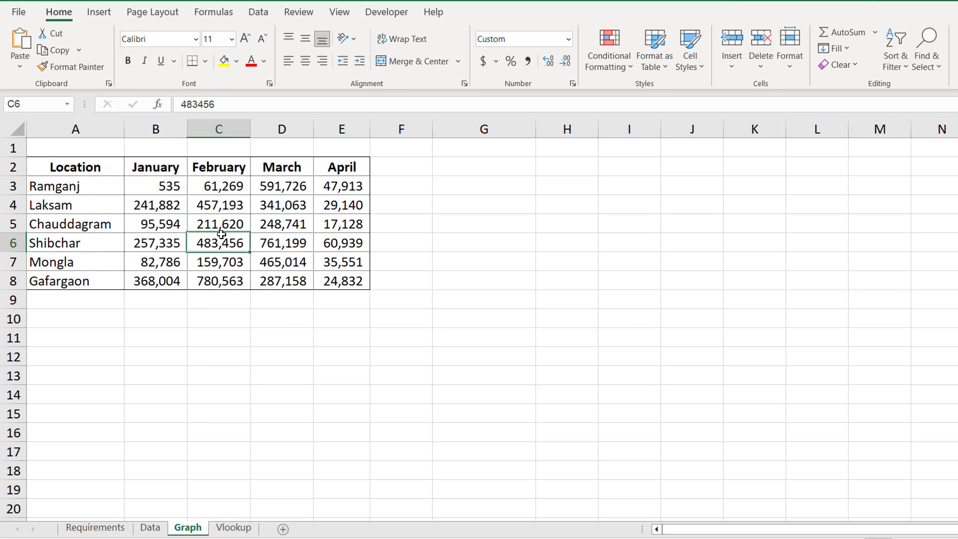
drag(150, 167, 147, 283)
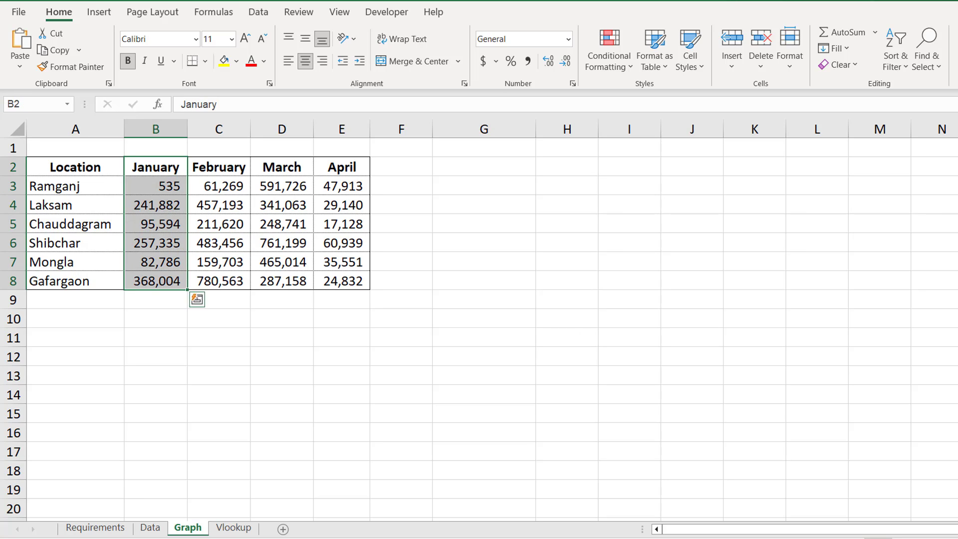
click(94, 15)
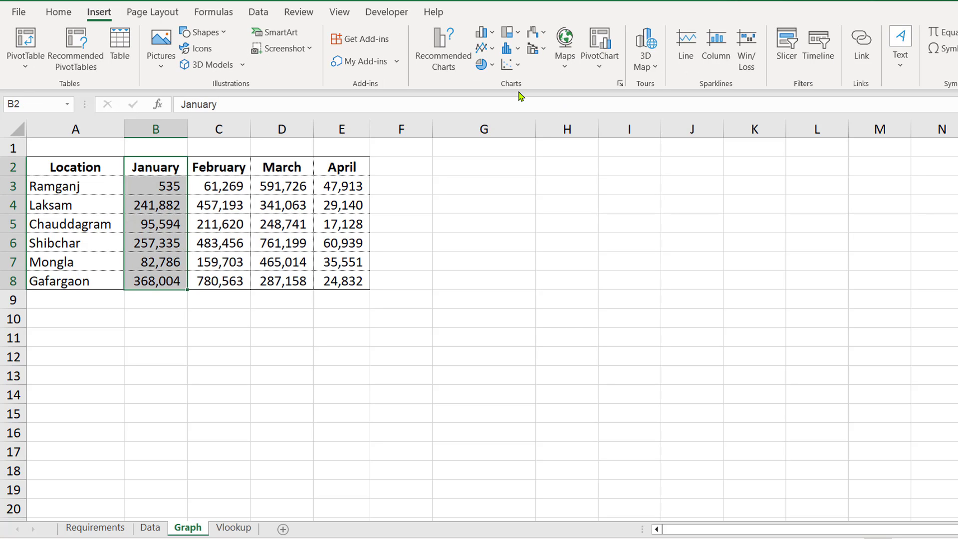
click(493, 66)
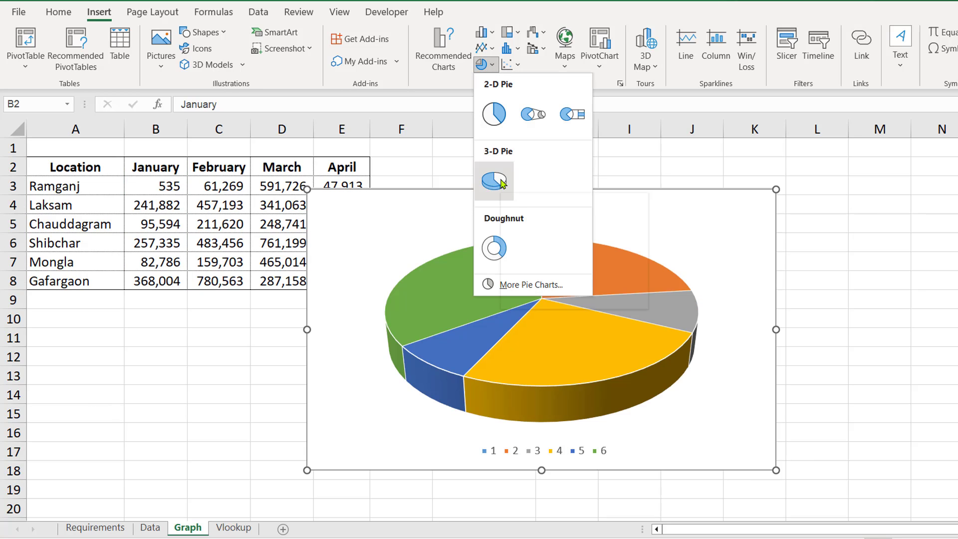
click(495, 181)
drag(713, 216, 804, 212)
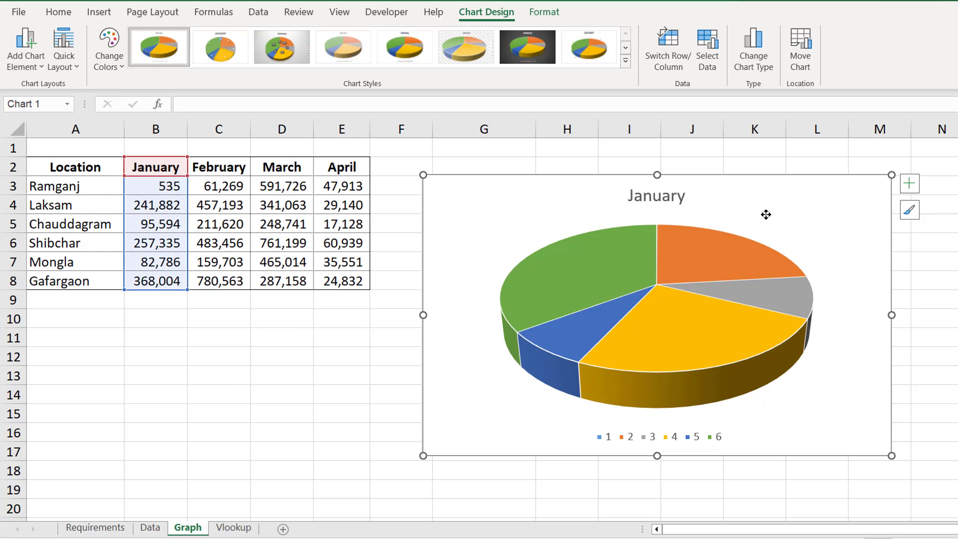
click(612, 439)
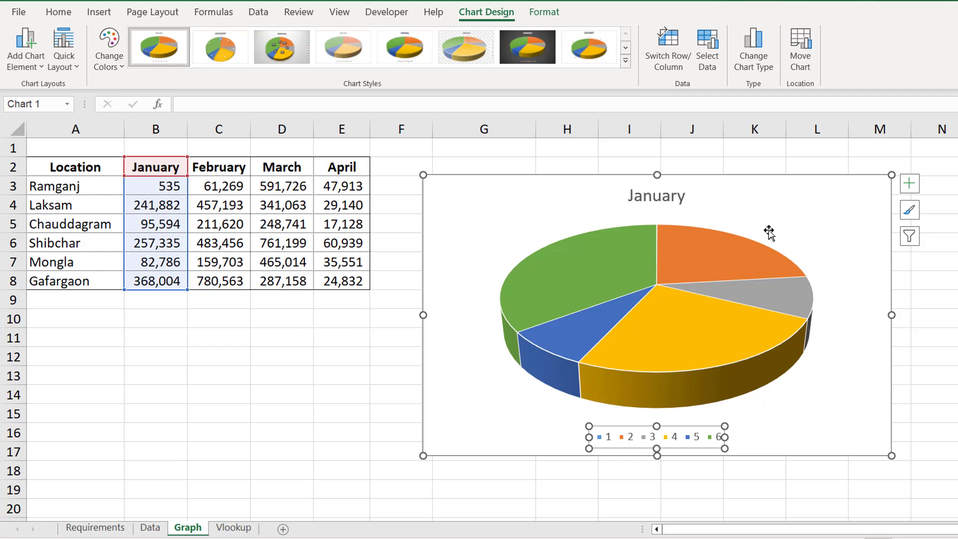
click(766, 188)
drag(766, 189, 768, 187)
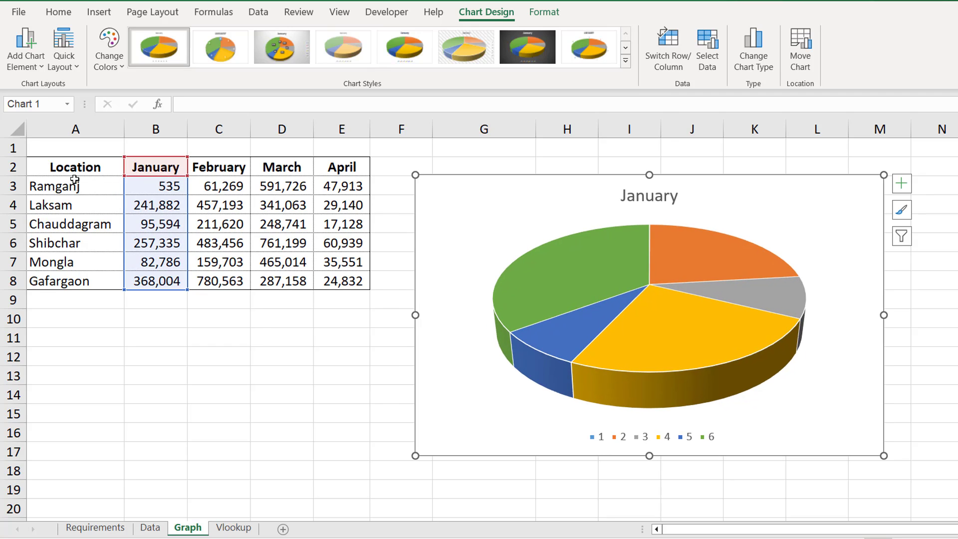
drag(772, 220, 741, 213)
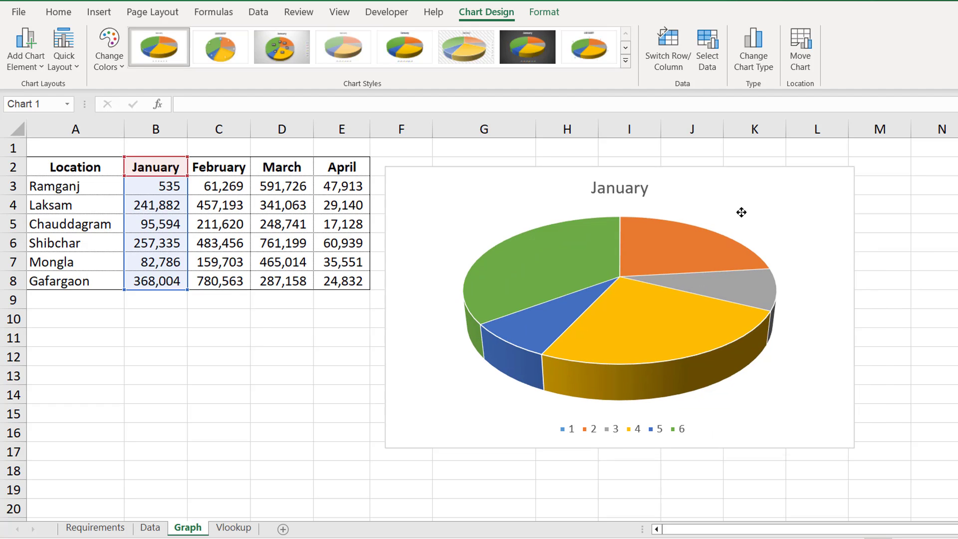
key(Delete)
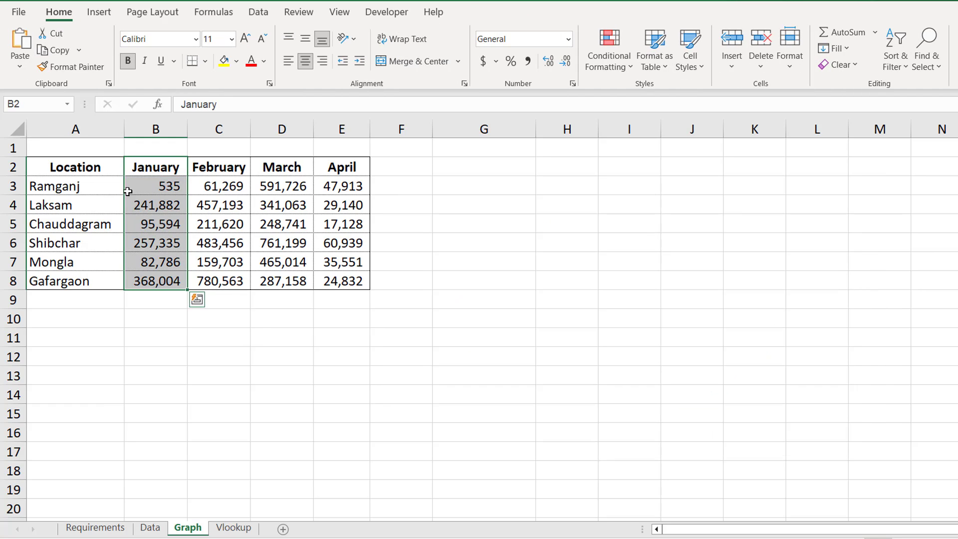
Step: Insert a 3-D pie chart of A2:B8 January sales by location and place it beside the table
click(95, 170)
drag(115, 207, 135, 285)
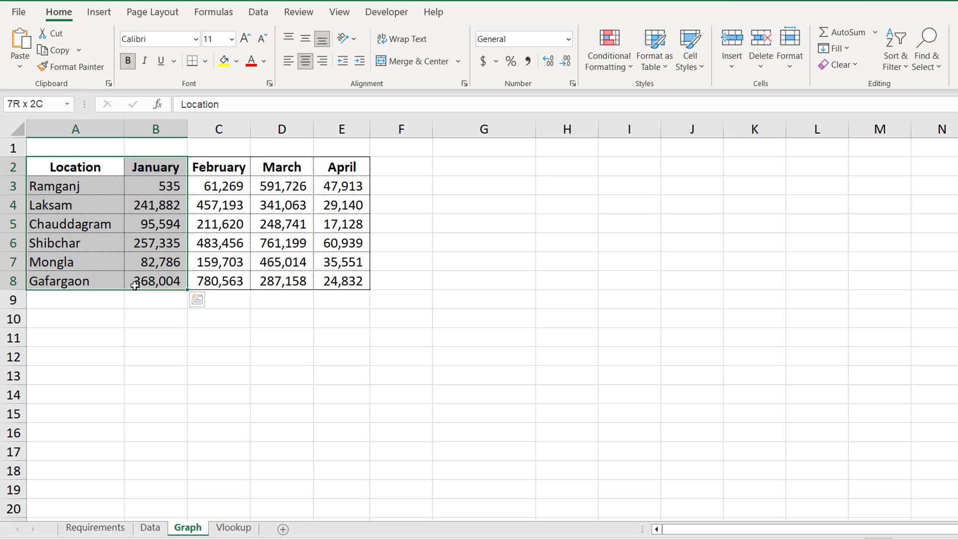
click(99, 15)
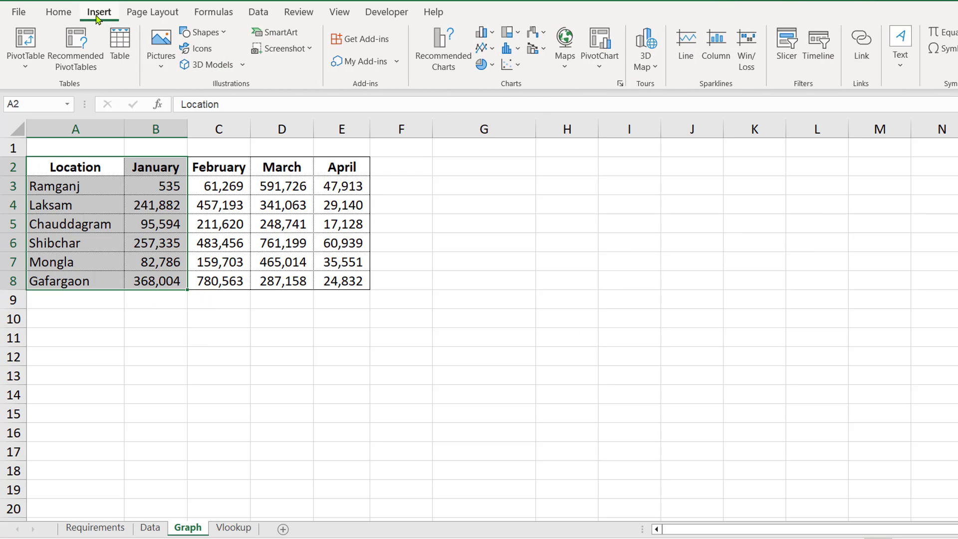
click(497, 66)
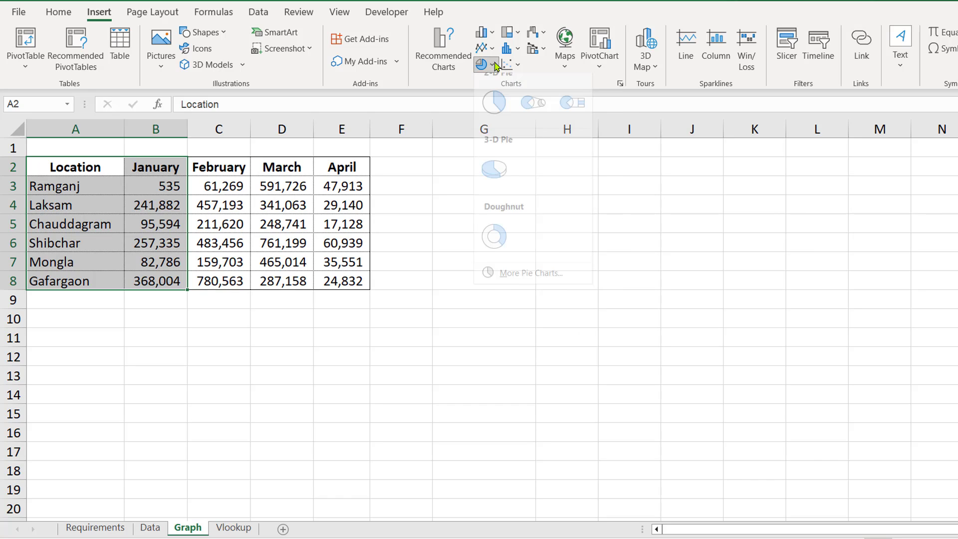
click(493, 184)
drag(622, 214, 720, 202)
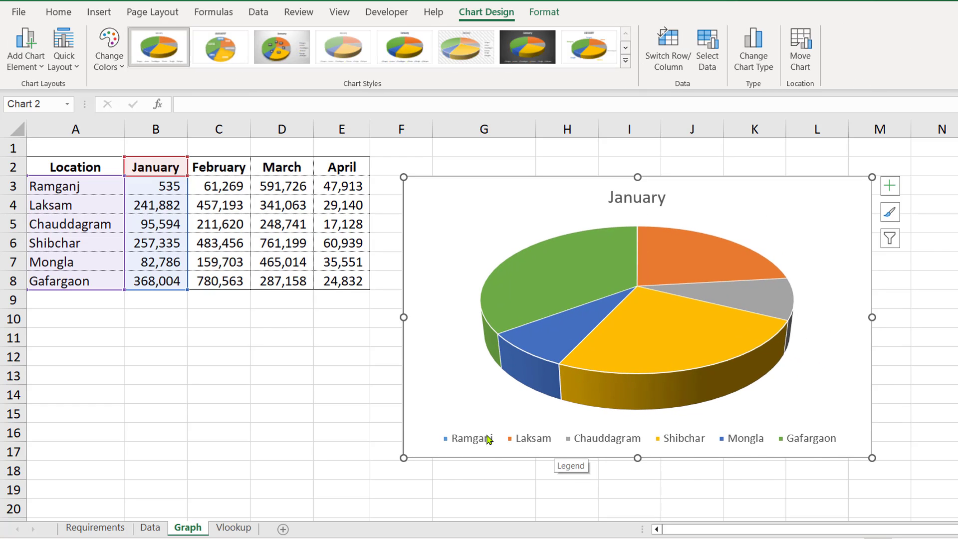
drag(695, 193, 687, 173)
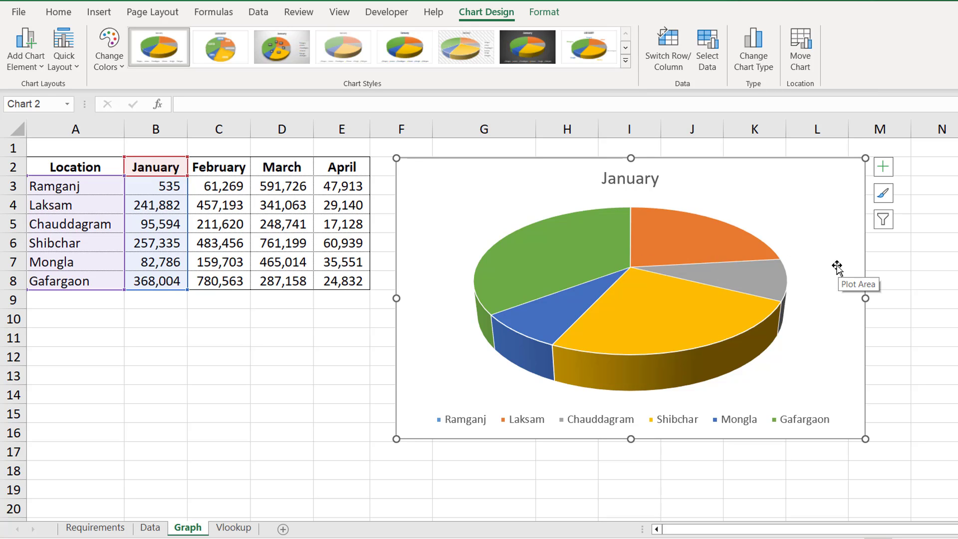
click(103, 532)
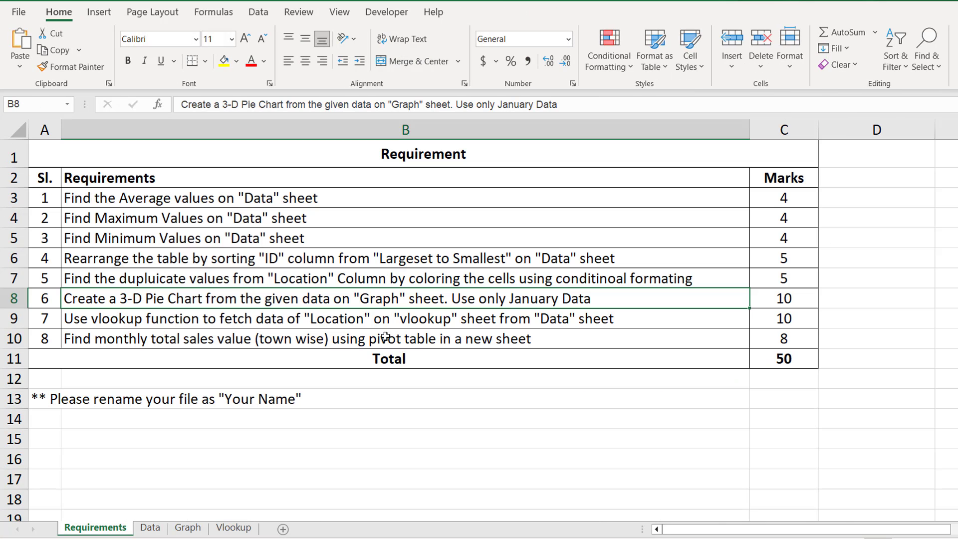
Step: Read the VLOOKUP requirement and inspect the Vlookup sheet's empty Location column beside the IDs
click(345, 322)
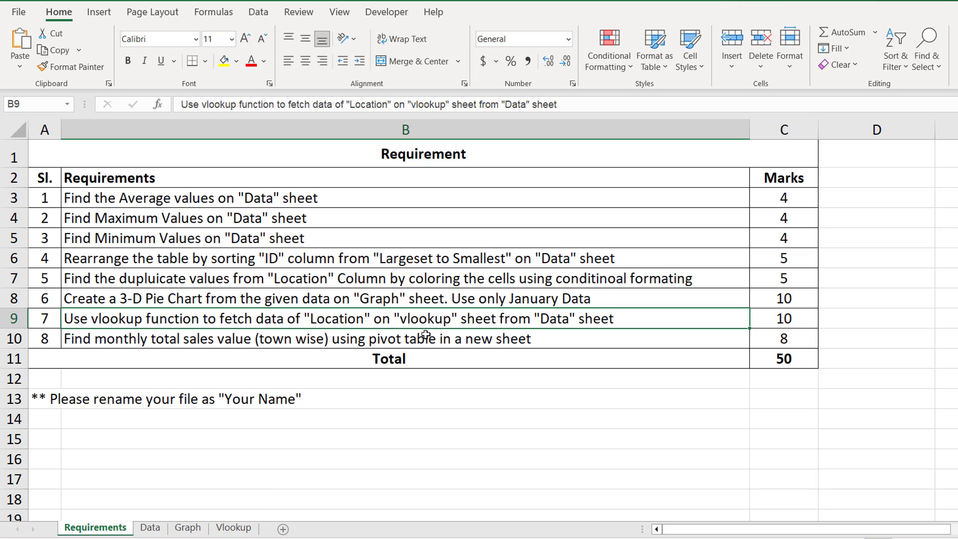
click(229, 530)
scroll(175, 225, down, 1)
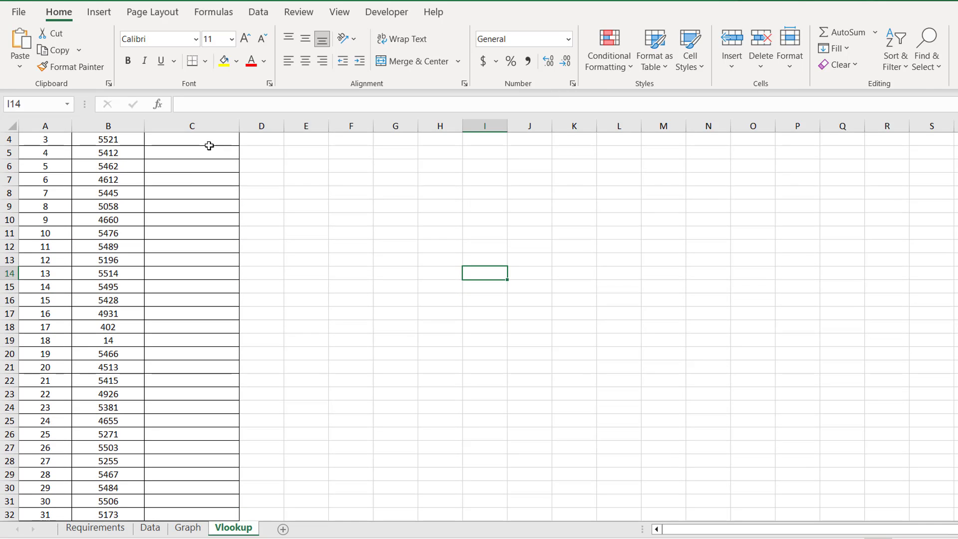
scroll(187, 195, up, 1)
click(208, 142)
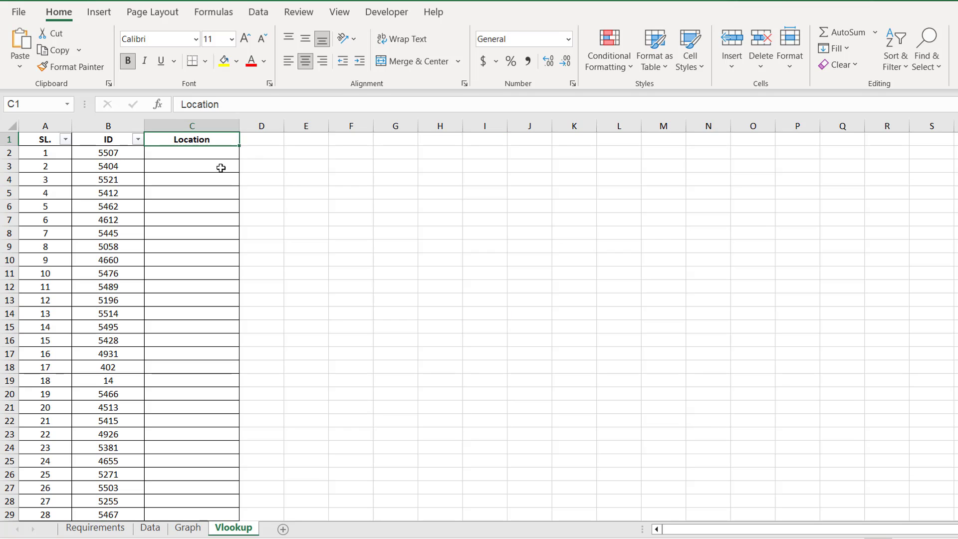
key(Down)
click(125, 153)
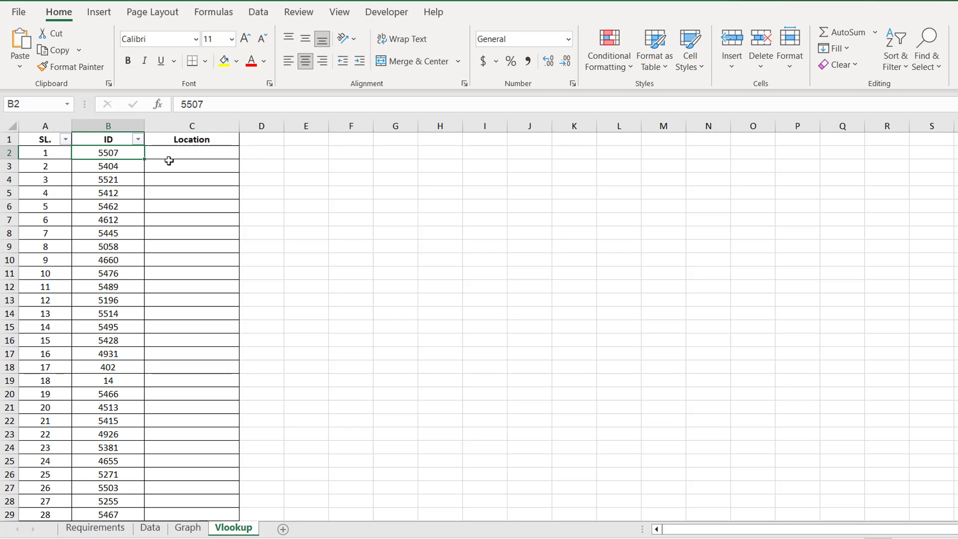
click(194, 157)
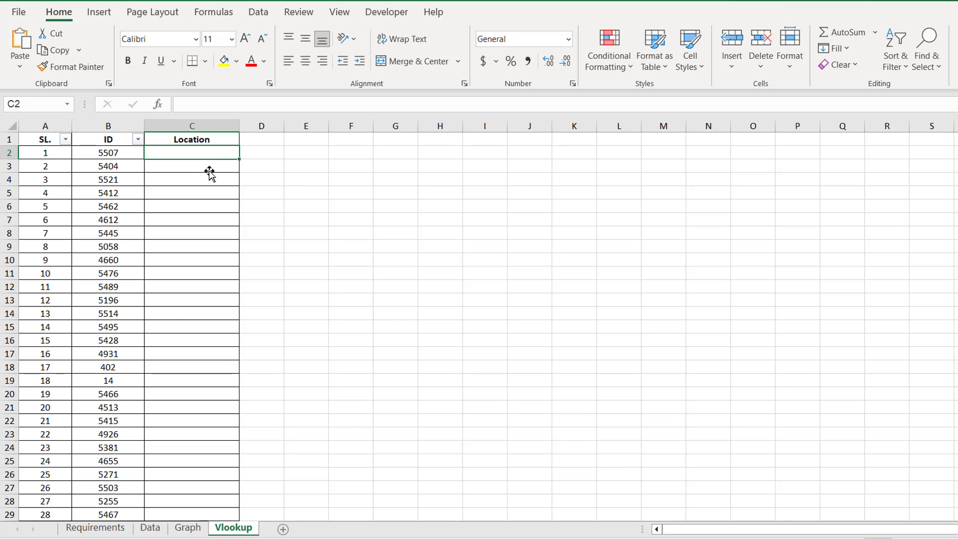
click(178, 193)
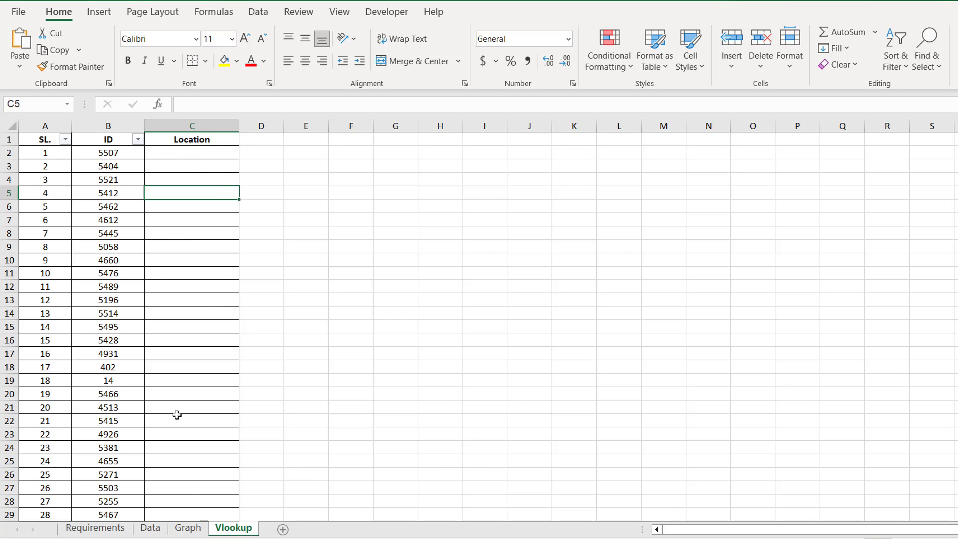
Step: Compare the Data sheet's ID and Location pairs, then select C2 on the Vlookup sheet
click(149, 528)
scroll(146, 444, up, 7)
drag(103, 154, 202, 224)
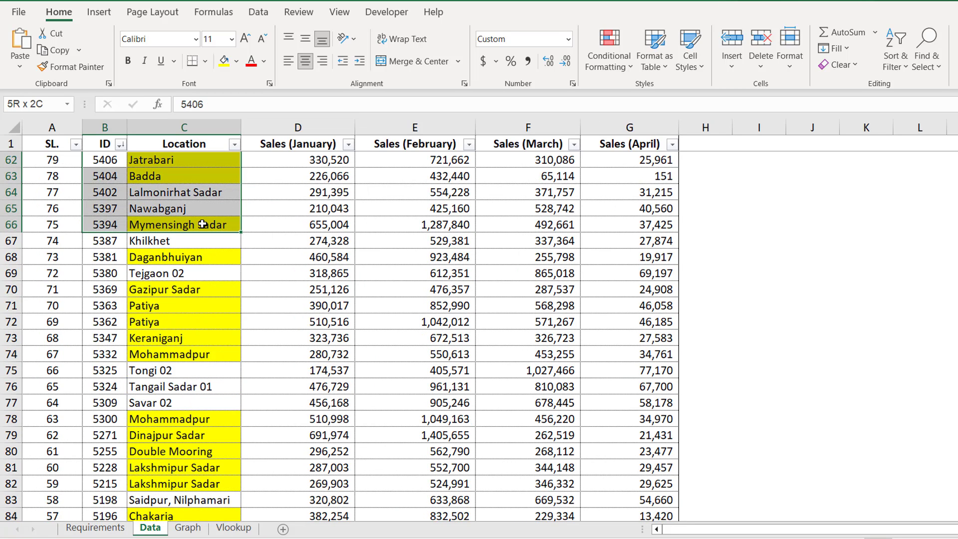
click(234, 528)
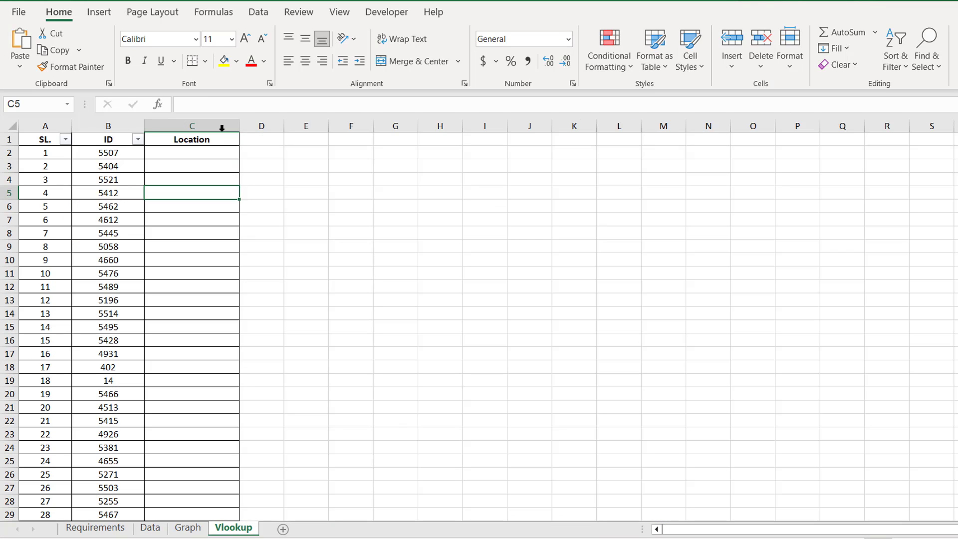
click(197, 153)
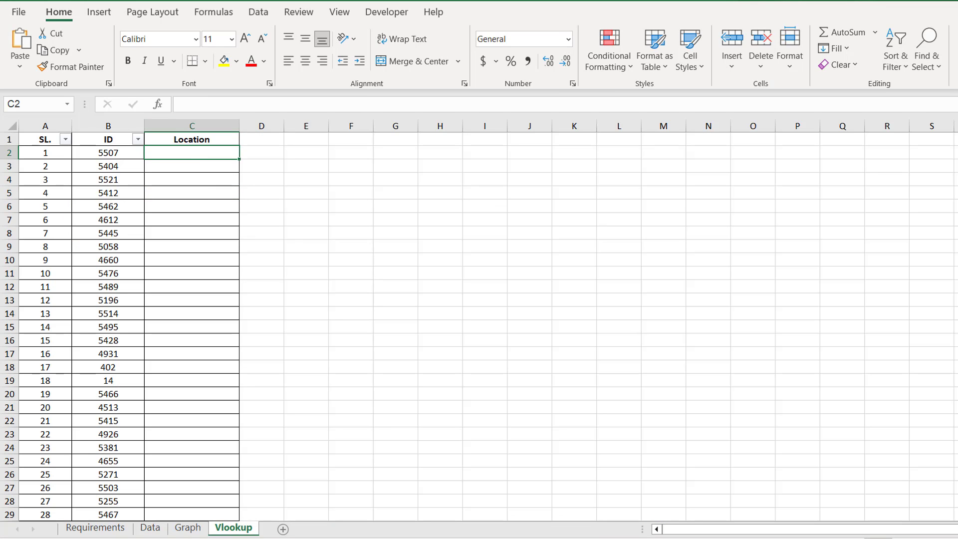
ctrl+scroll(263, 202, up, 3)
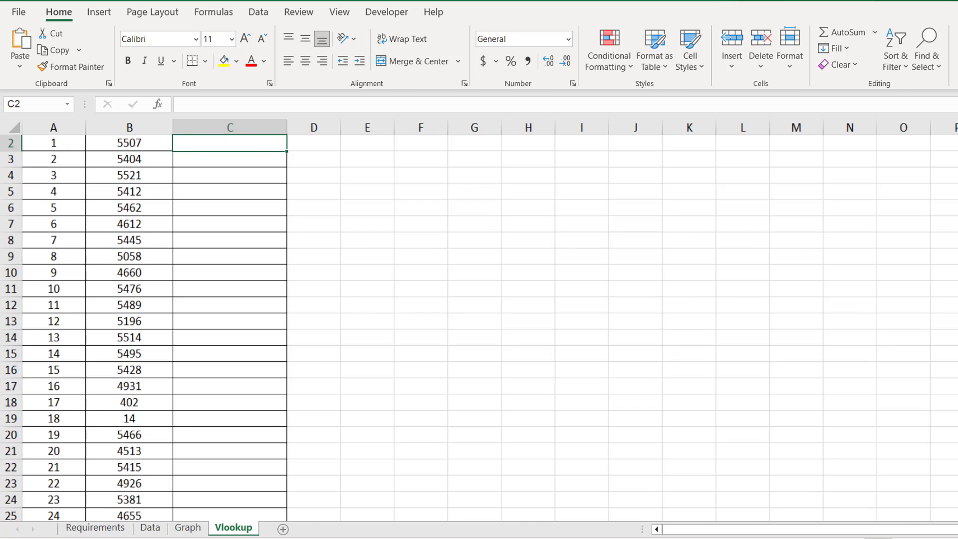
scroll(274, 181, up, 1)
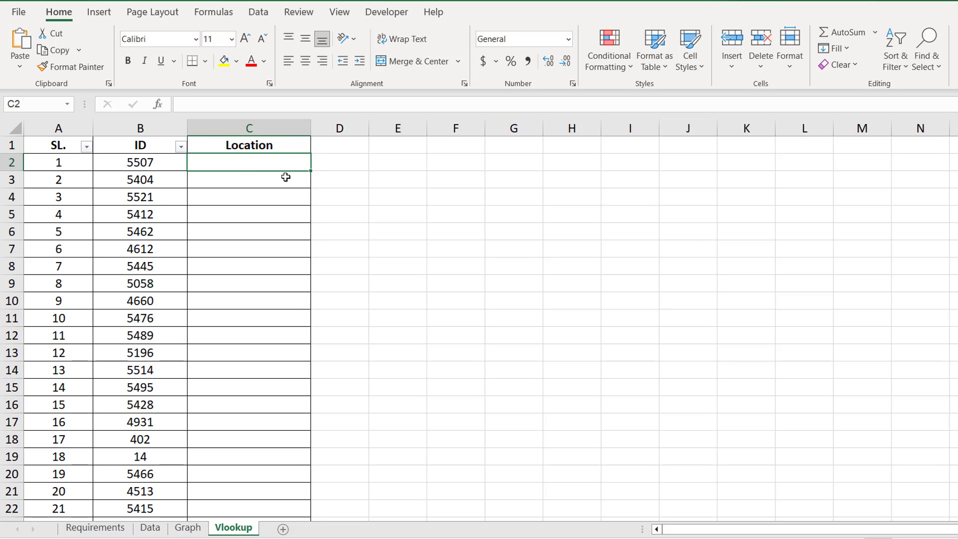
Step: Start the formula =VLOOKUP(B2, in cell C2 of the Vlookup sheet
text(=)
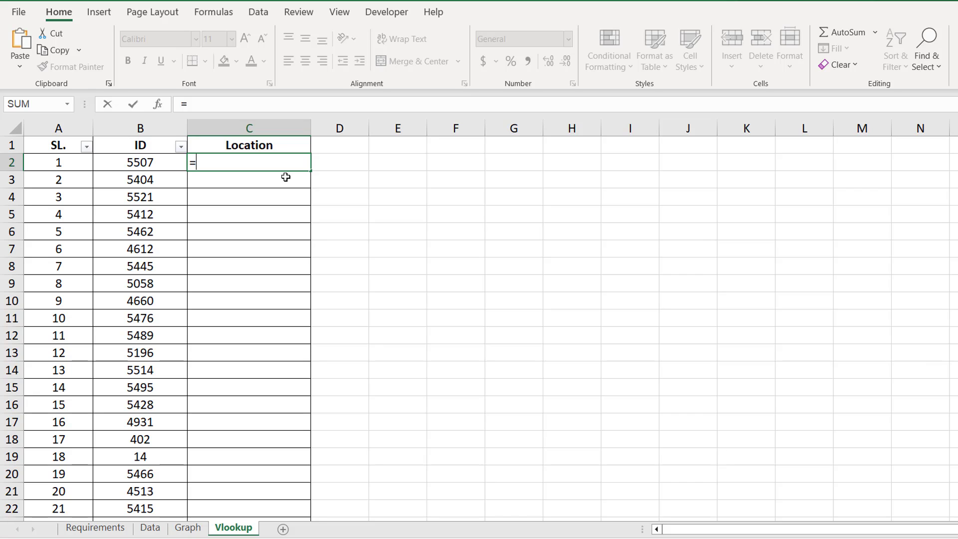
text(vlo)
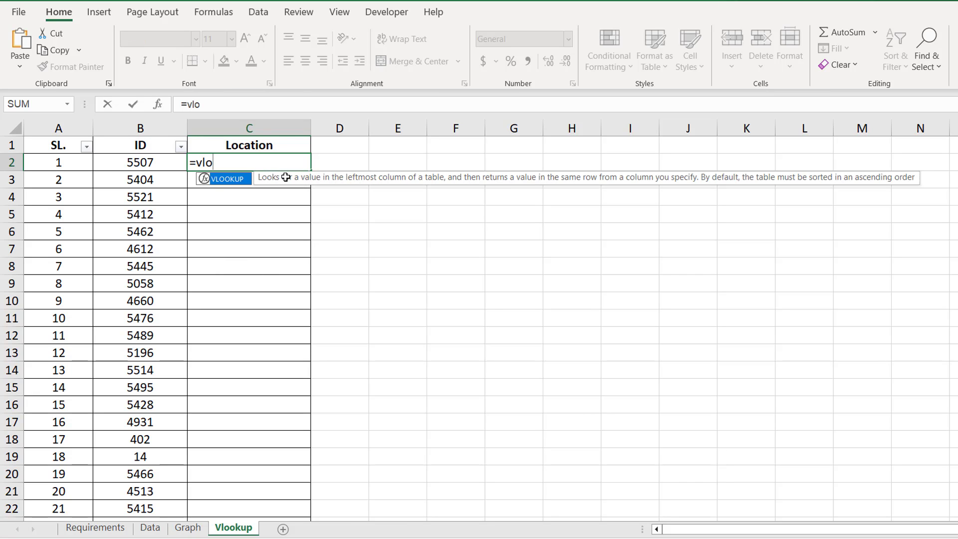
double_click(233, 179)
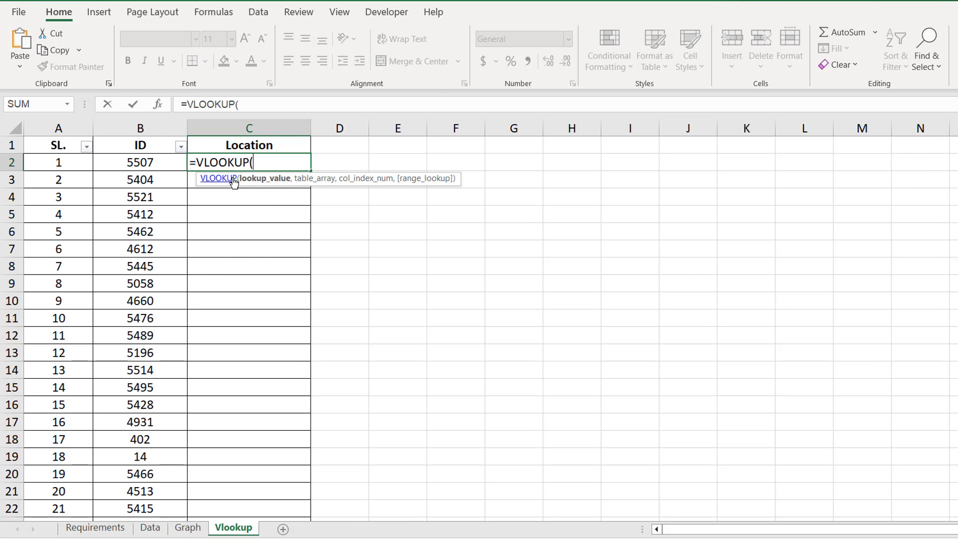
click(135, 162)
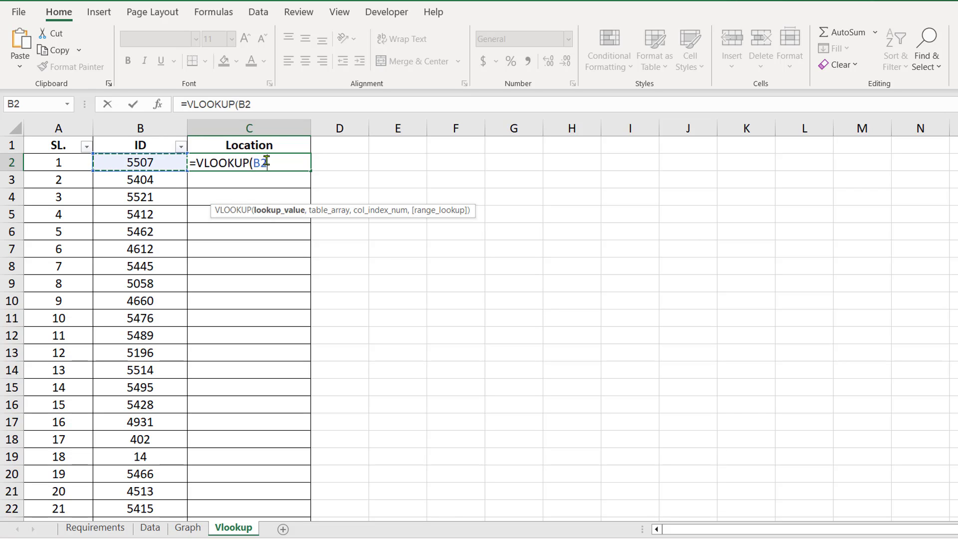
text(,)
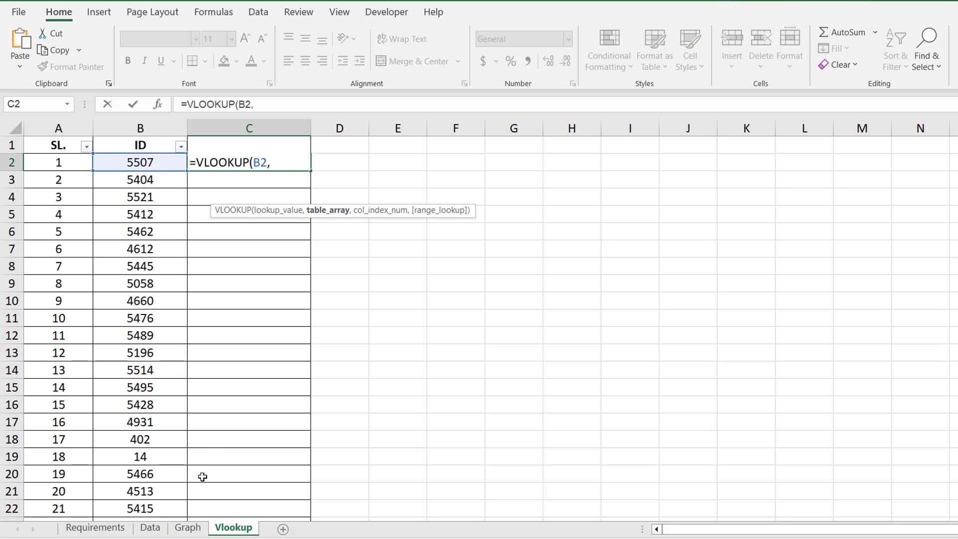
Step: Reference the Data sheet's ID and Location range B2:C140 as the lookup table
click(152, 530)
scroll(75, 319, up, 1)
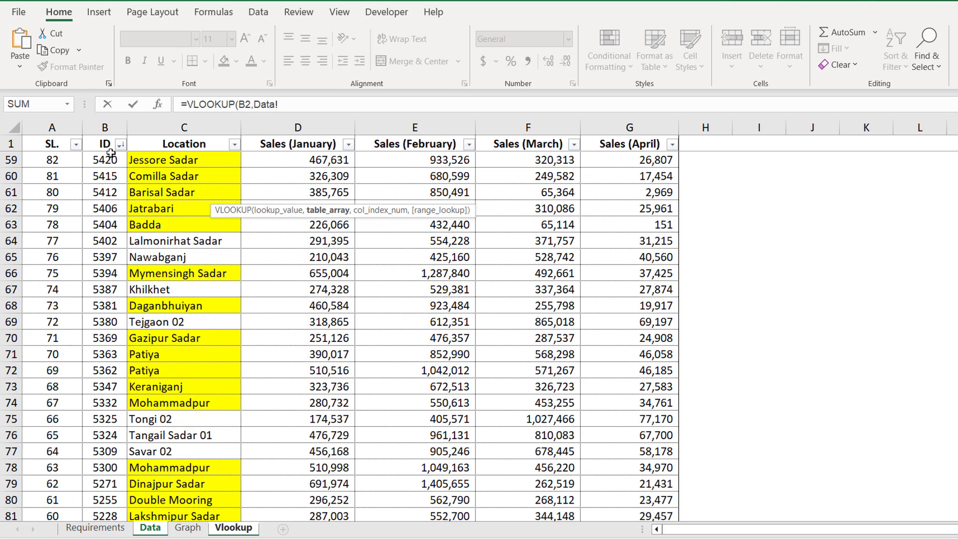
scroll(105, 145, up, 3)
drag(112, 123, 178, 126)
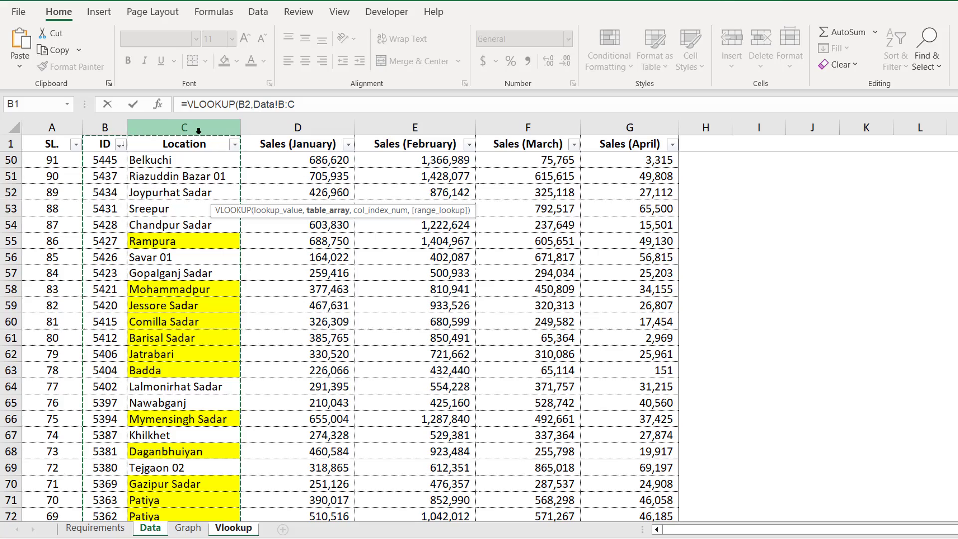
scroll(118, 305, down, 7)
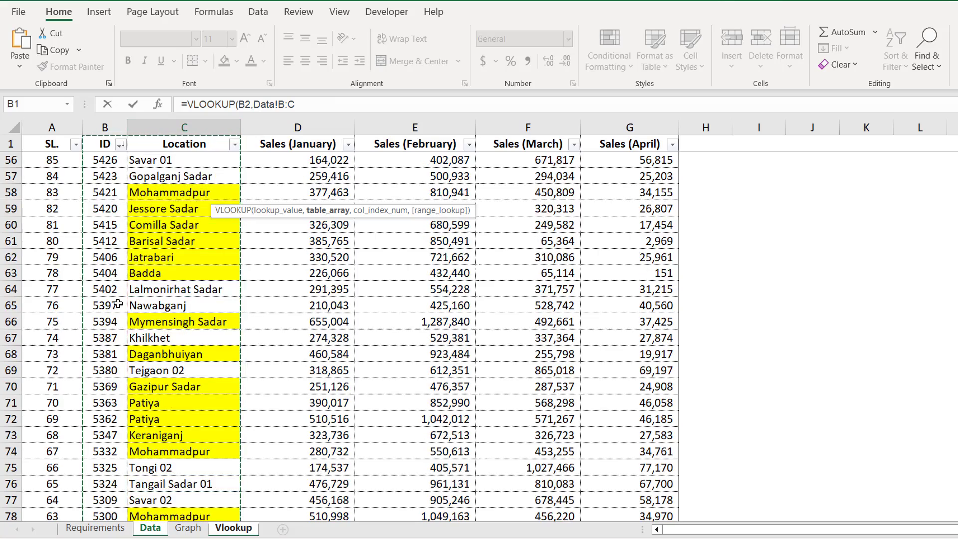
scroll(117, 305, up, 18)
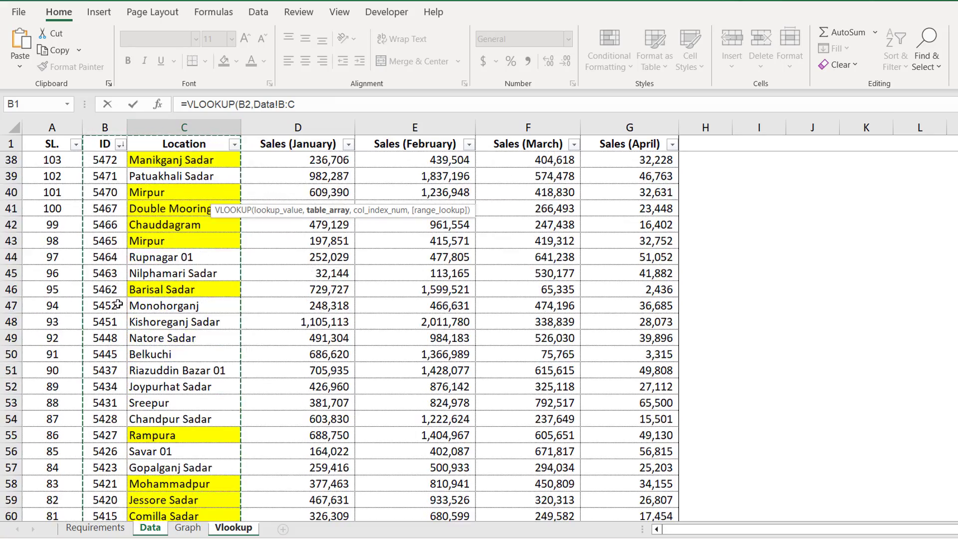
scroll(114, 278, up, 4)
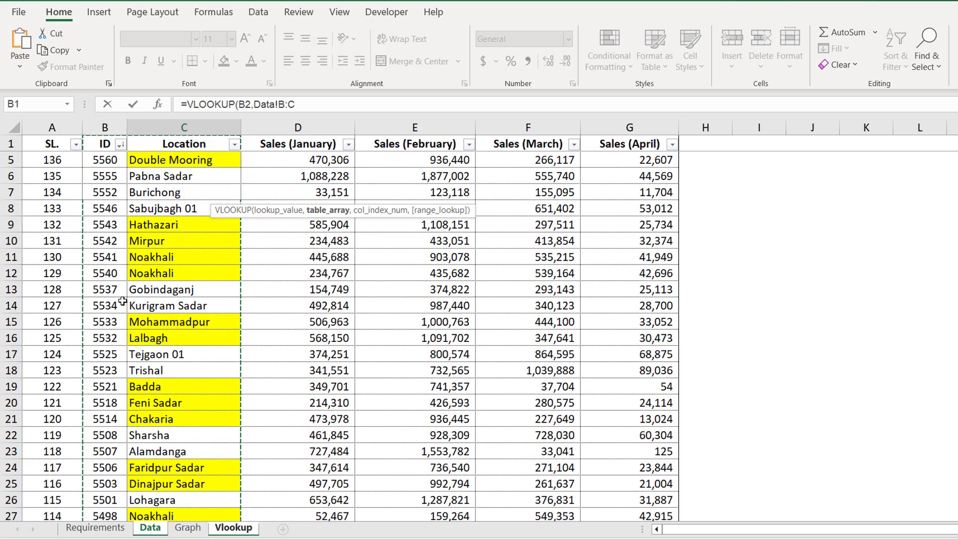
scroll(122, 301, up, 1)
click(103, 144)
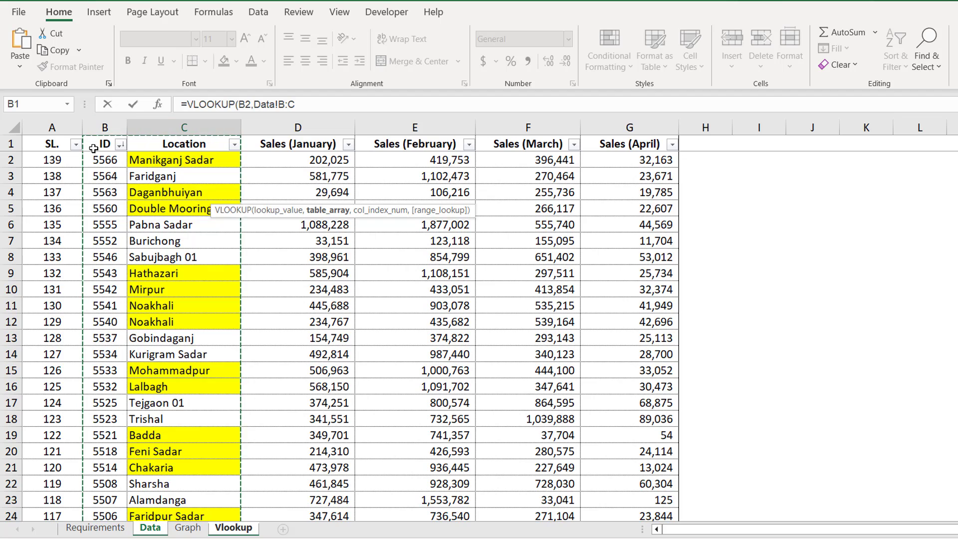
key(Down)
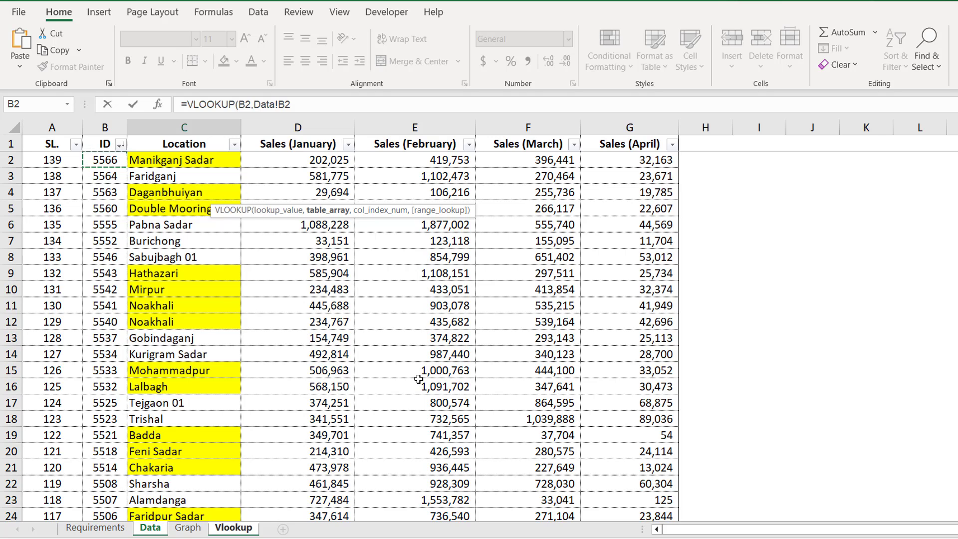
key(shift+Right)
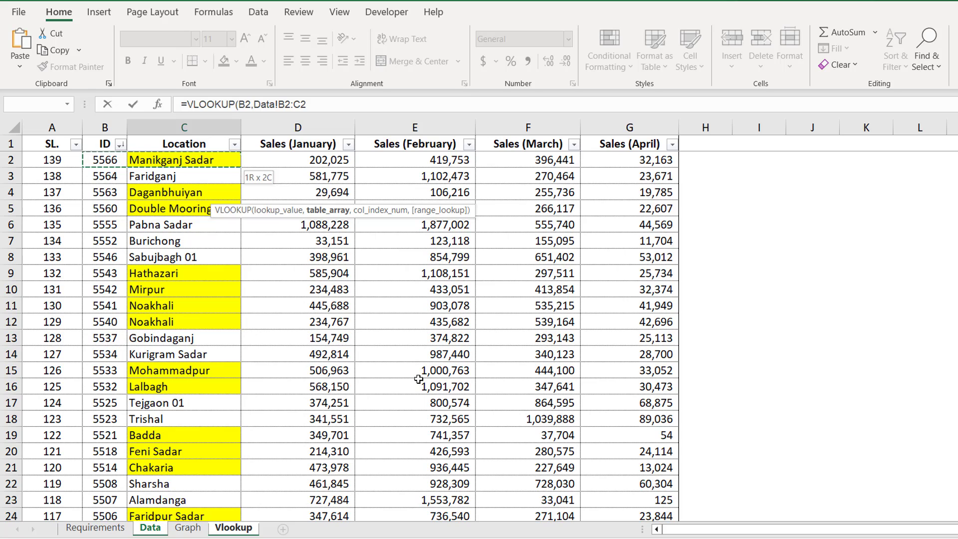
key(ctrl+shift+Down)
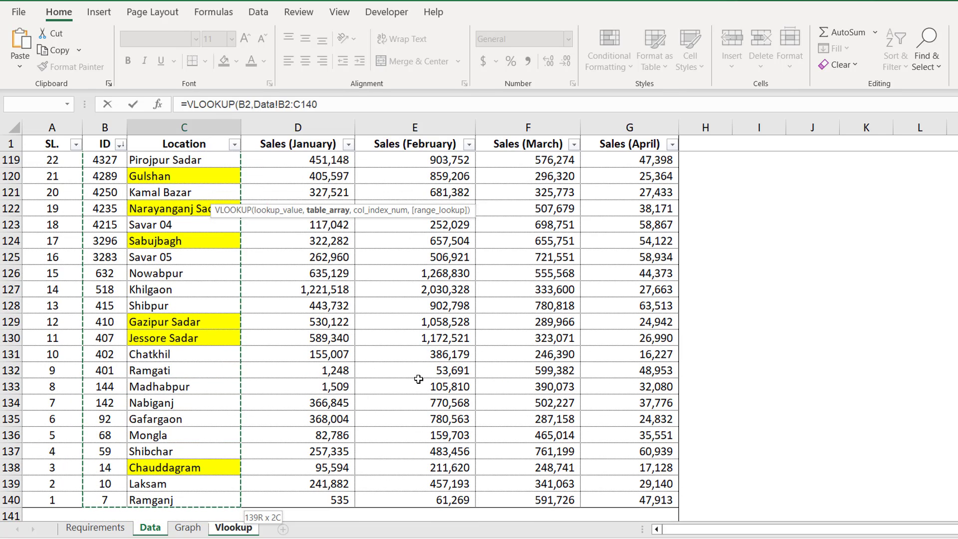
Step: Complete the lookup with column index 2 and FALSE exact match, and enter it
click(336, 102)
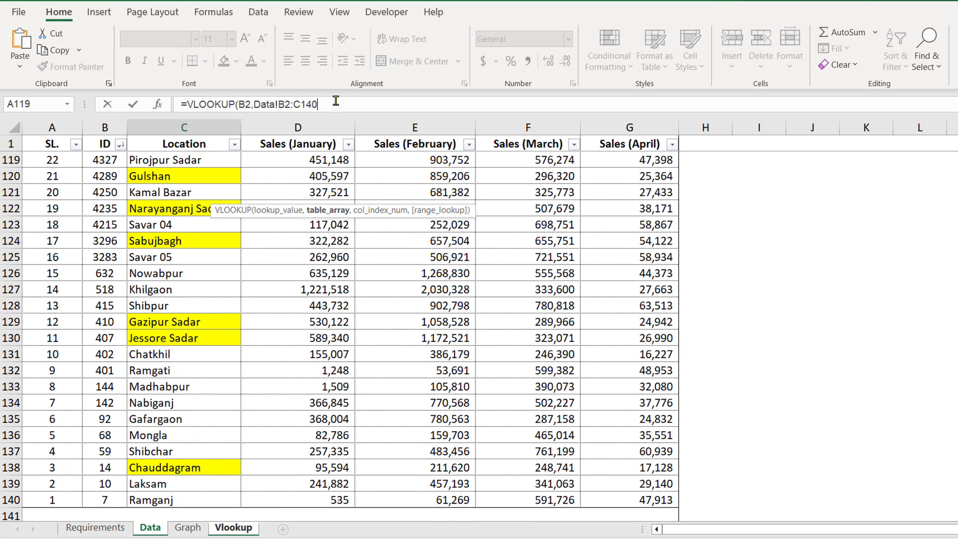
text(,)
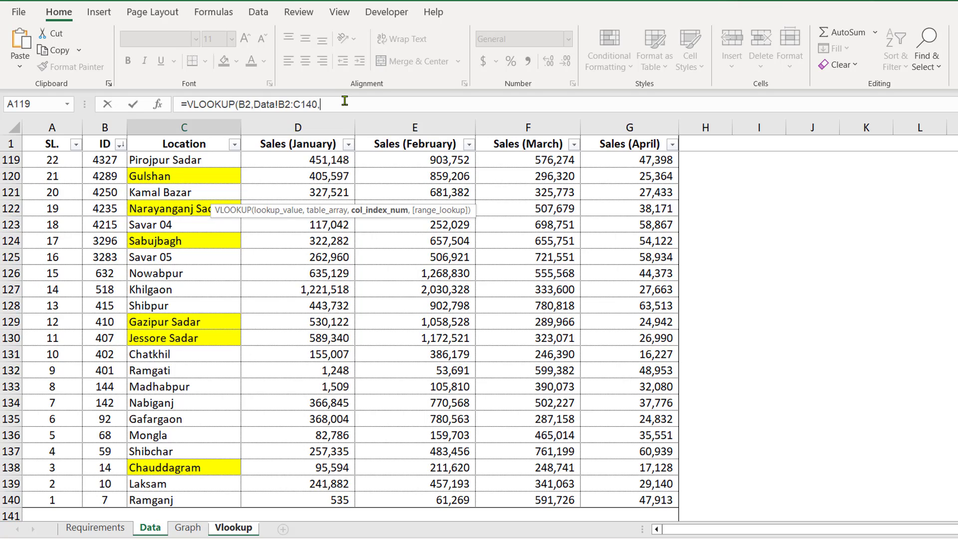
click(227, 528)
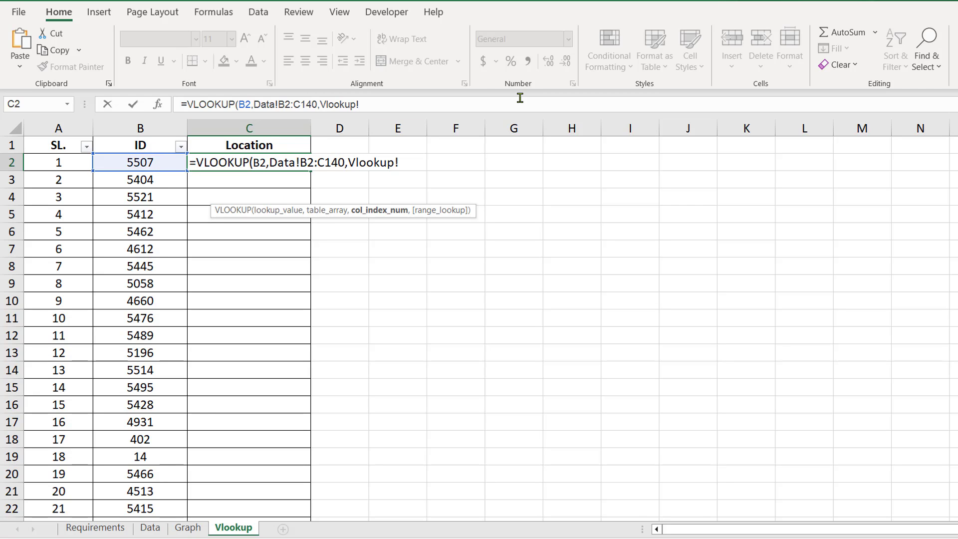
click(151, 529)
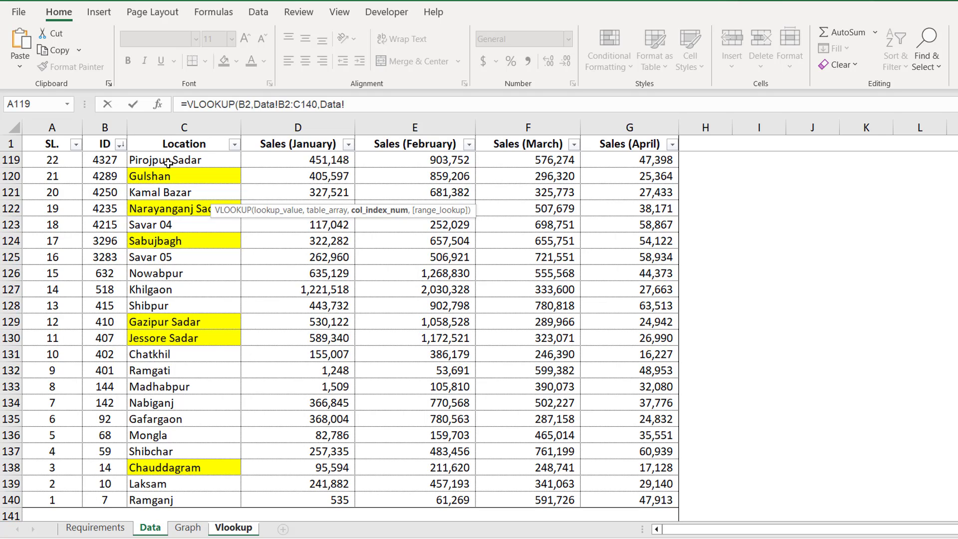
key(BackSpace)
key(BackSpace)
key(BackSpace)
key(BackSpace)
key(BackSpace)
text(2,)
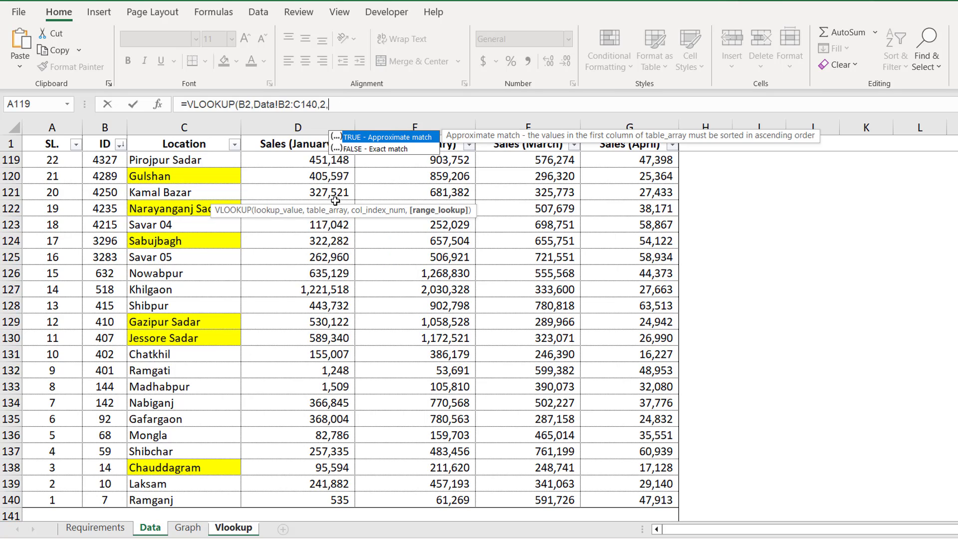
double_click(395, 149)
key(Return)
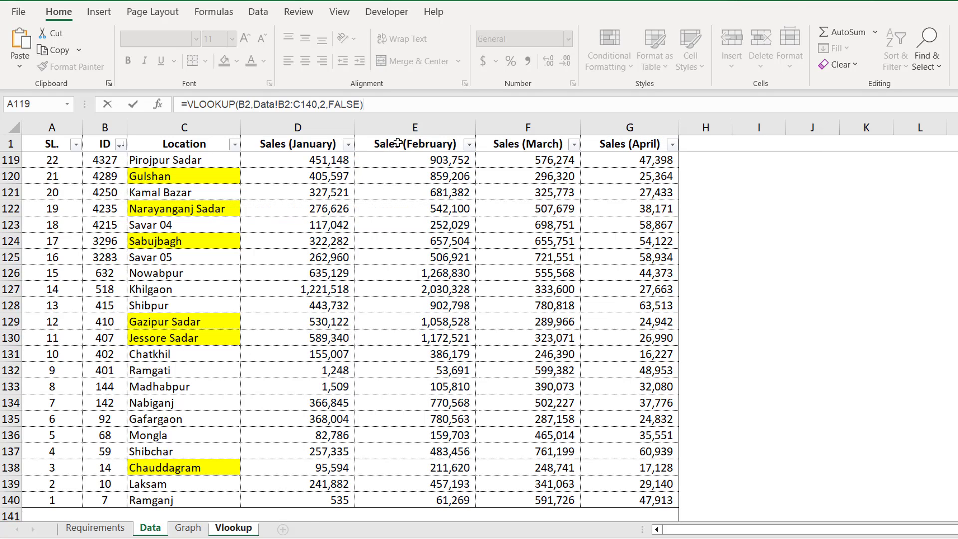
Step: Copy C2's VLOOKUP formula down the entire Location column
click(299, 163)
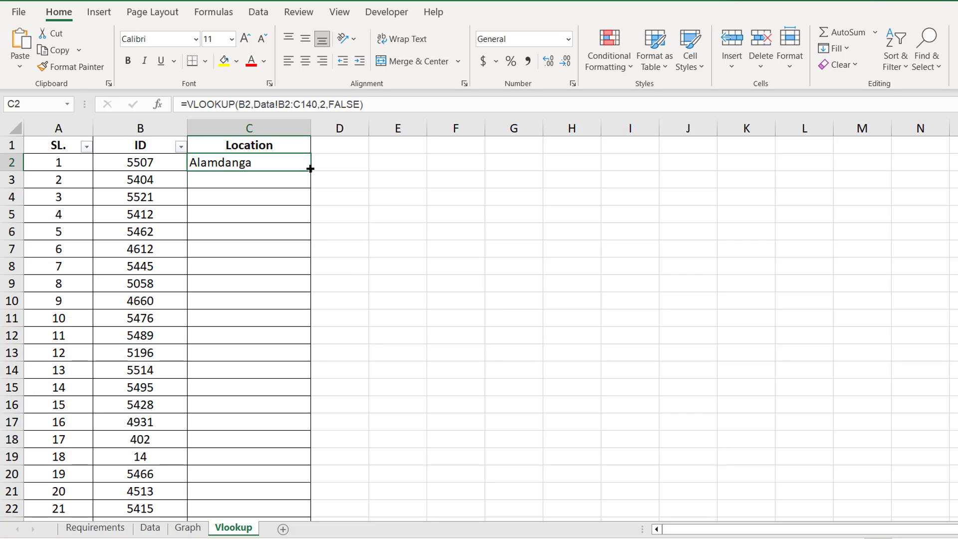
double_click(311, 169)
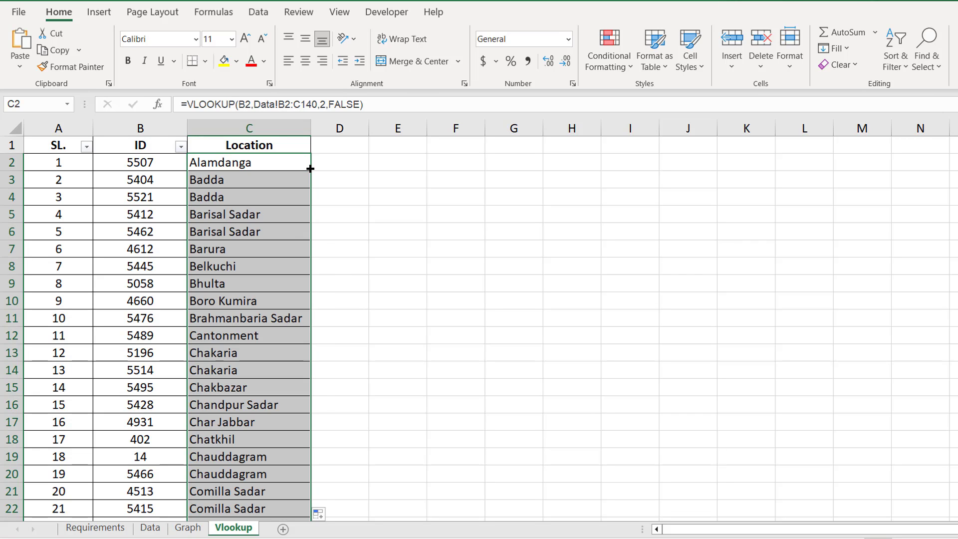
click(141, 180)
Step: Browse the Requirements, Vlookup and Graph sheets, ending on the Data sheet's Location column
click(72, 530)
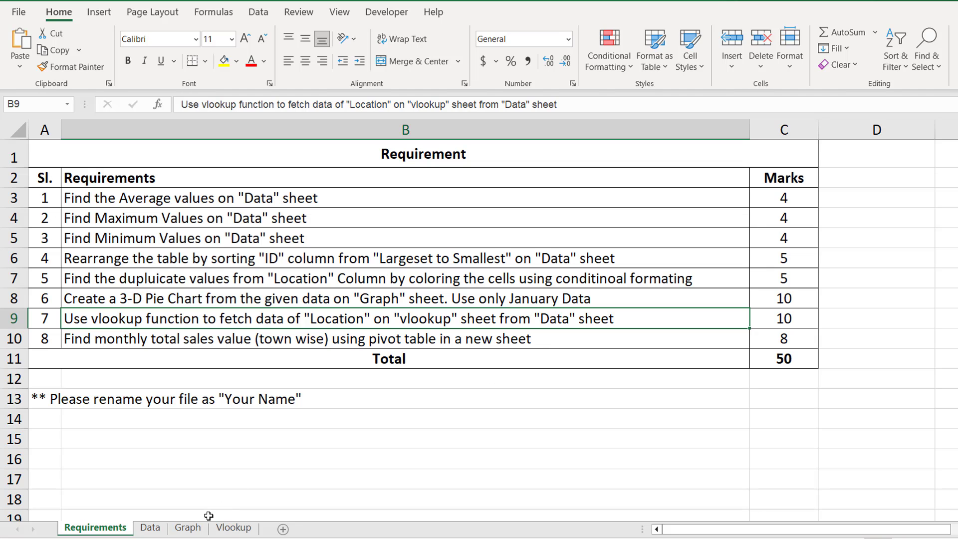
click(152, 529)
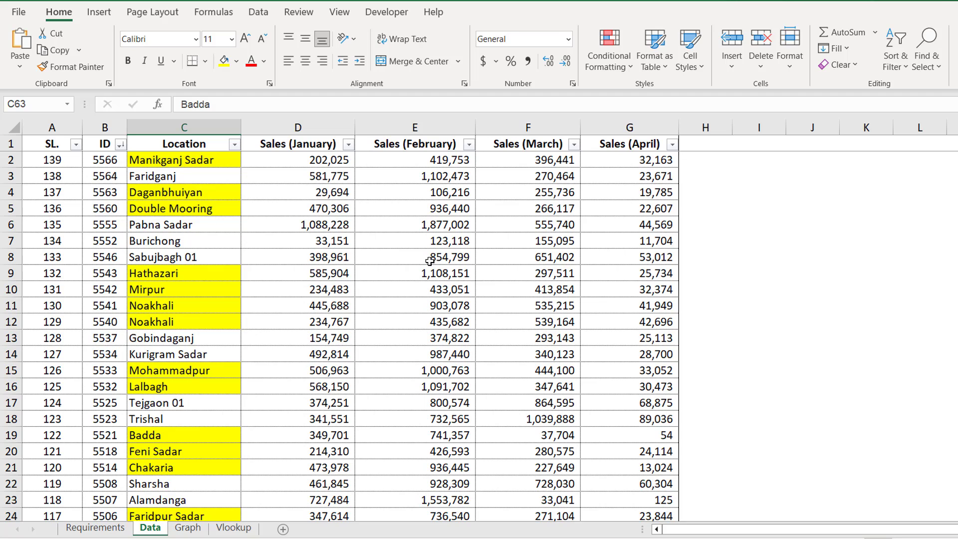
click(239, 531)
click(188, 528)
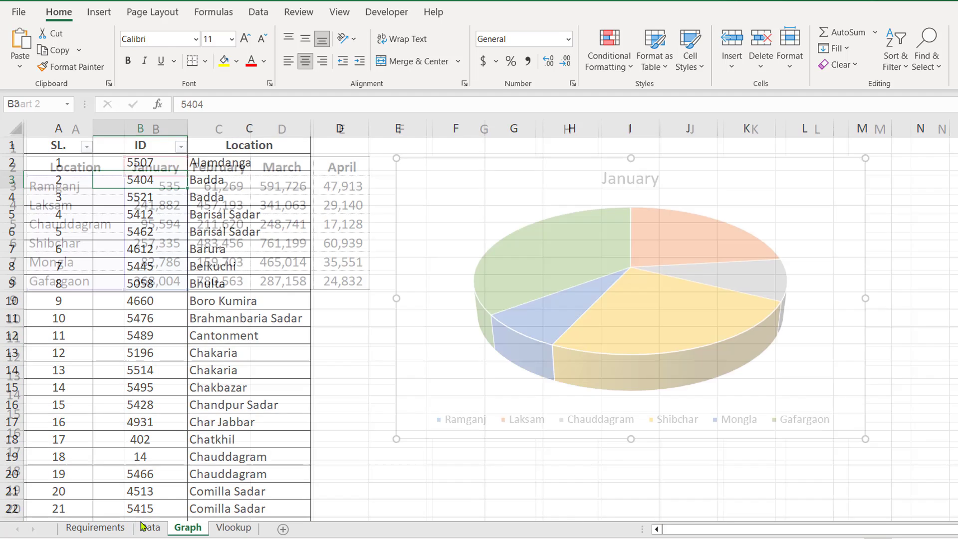
click(150, 529)
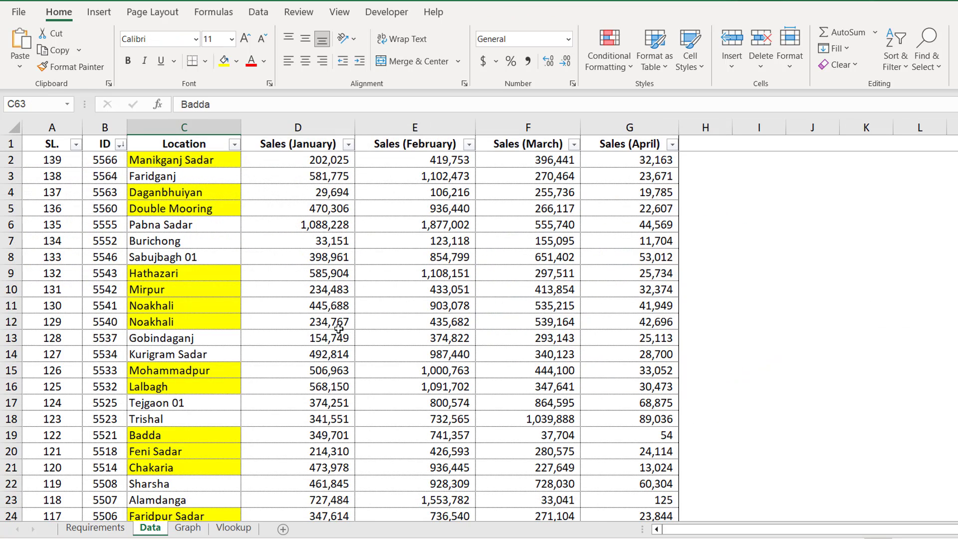
click(198, 131)
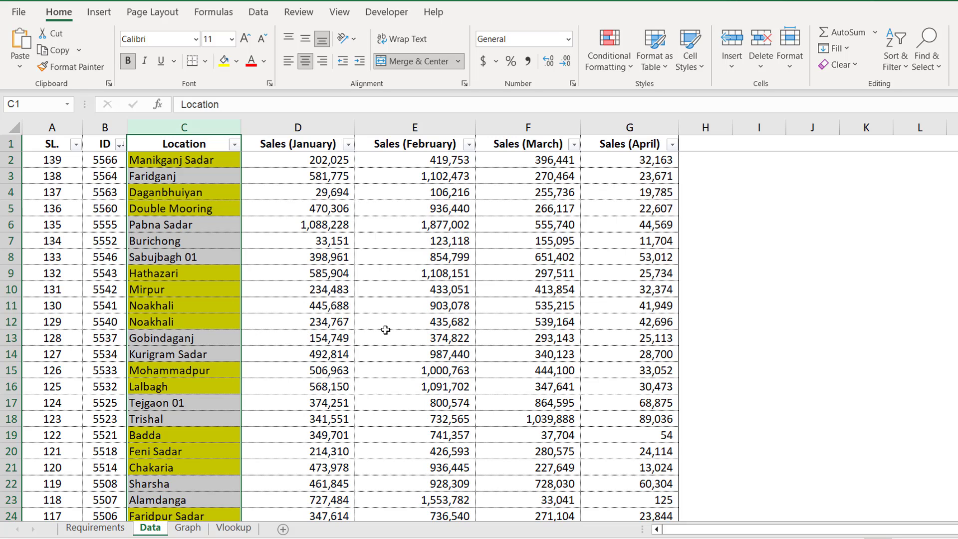
Step: Build an empty PivotTable from Data!$A$1:$G$140 on a new worksheet, Sheet1
click(318, 306)
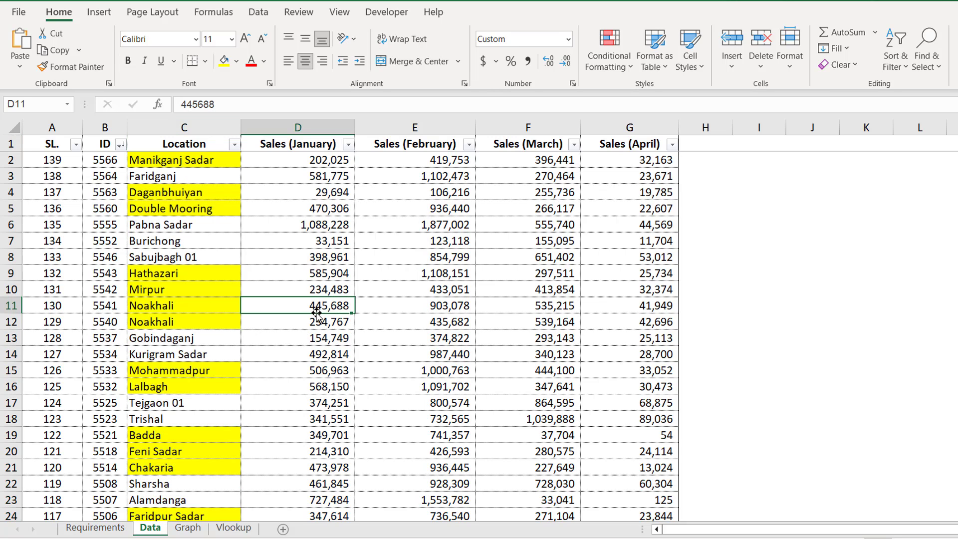
key(ctrl+a)
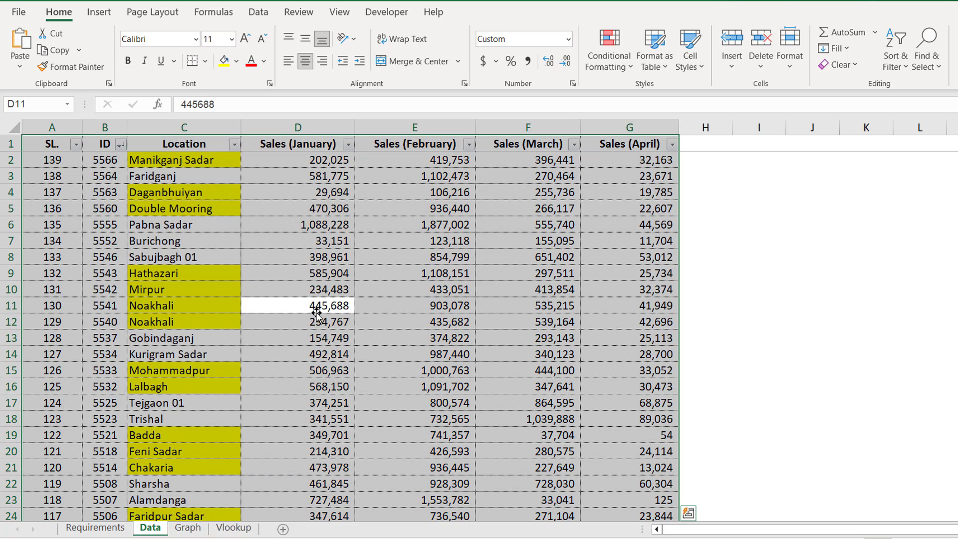
click(101, 13)
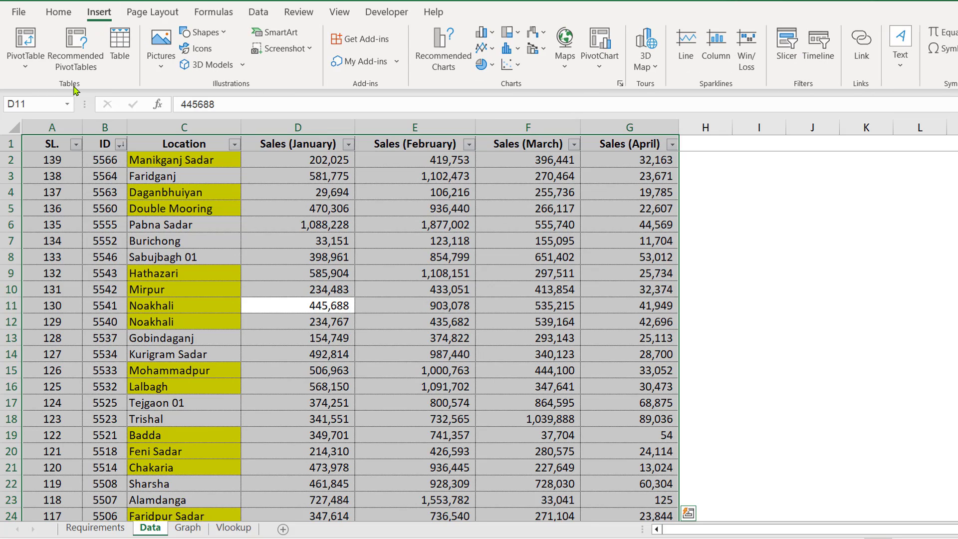
click(25, 42)
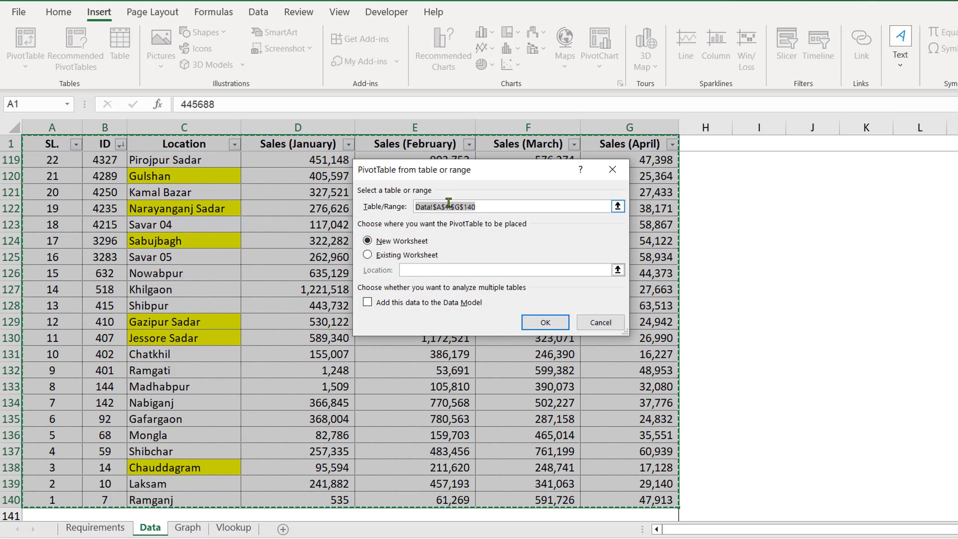
drag(464, 170, 407, 169)
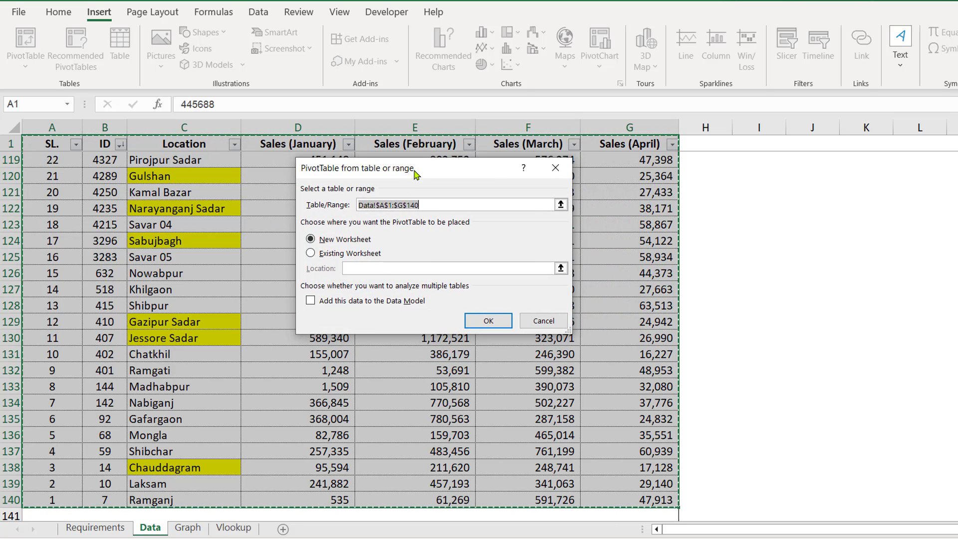
click(343, 243)
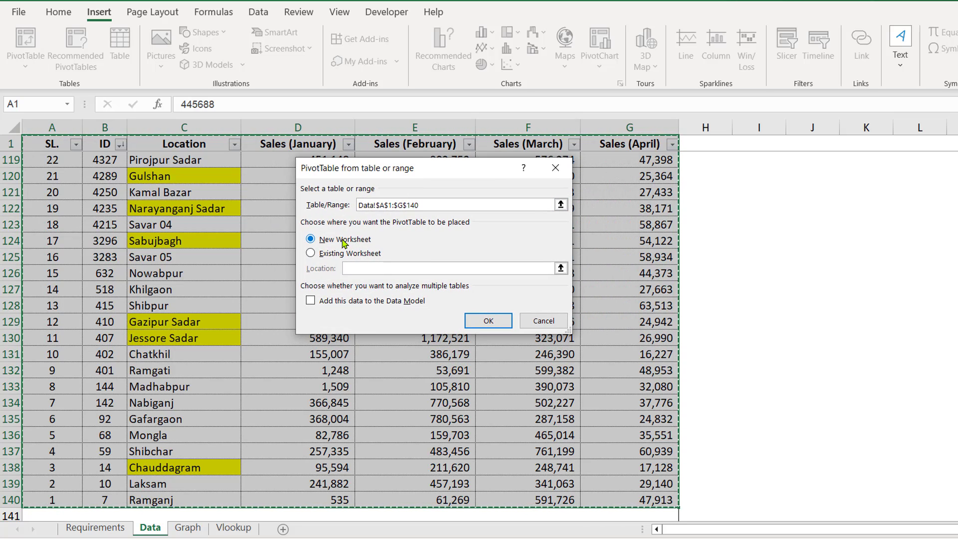
click(488, 321)
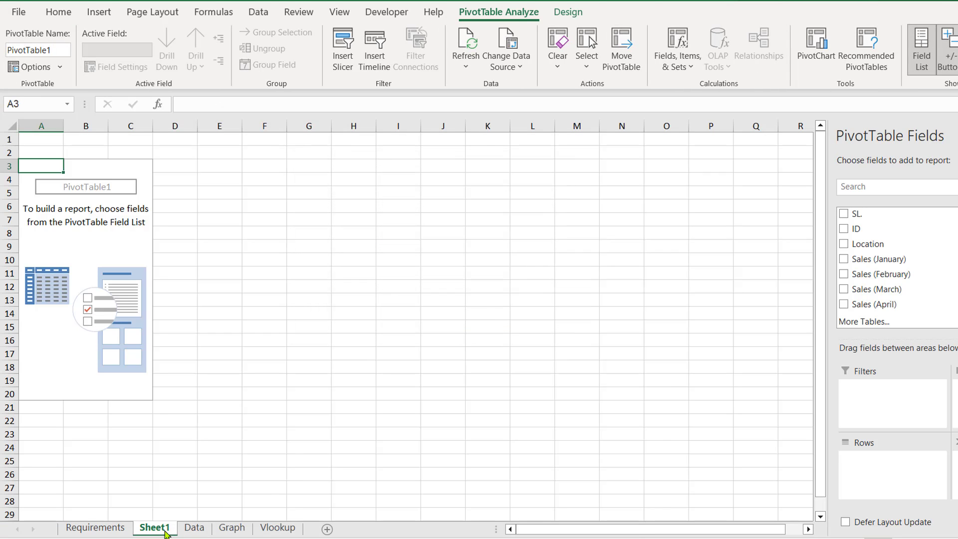
click(80, 246)
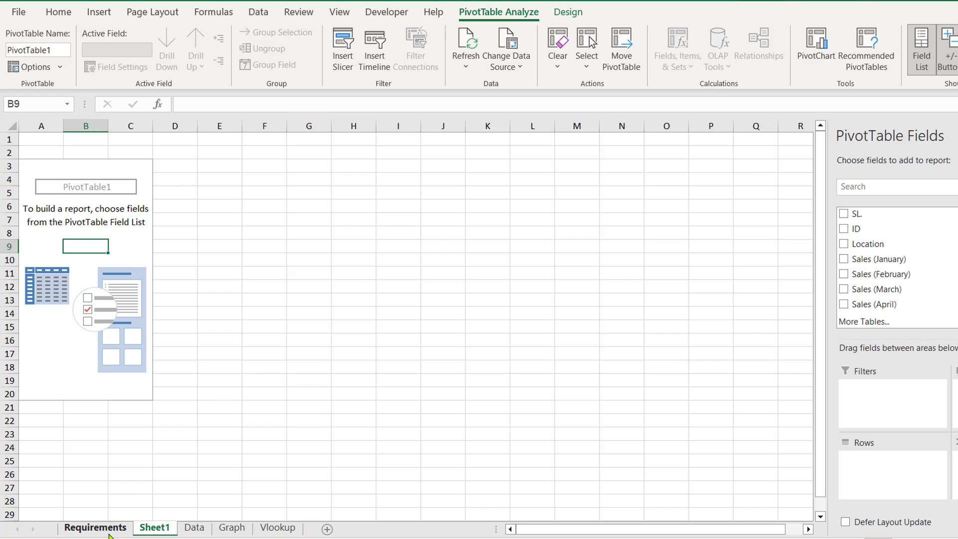
click(124, 526)
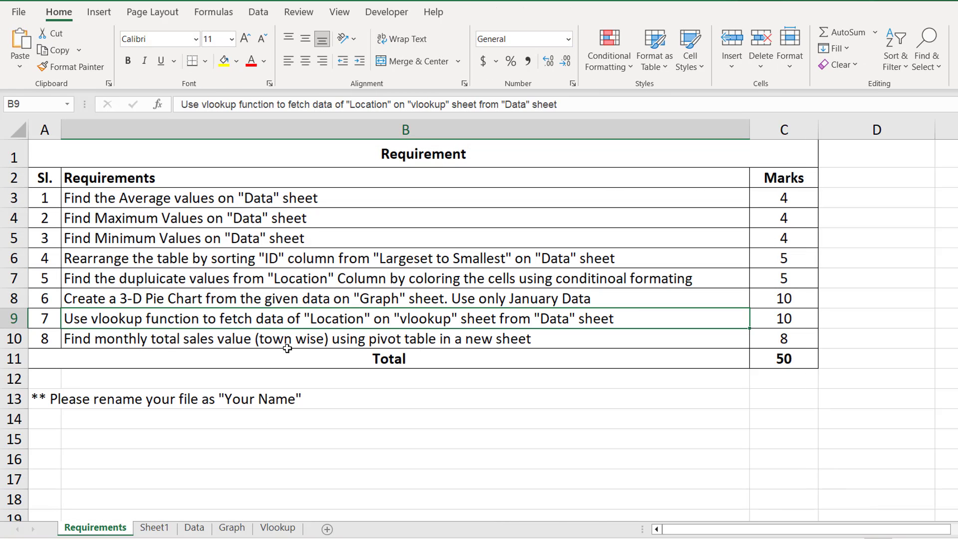
click(123, 337)
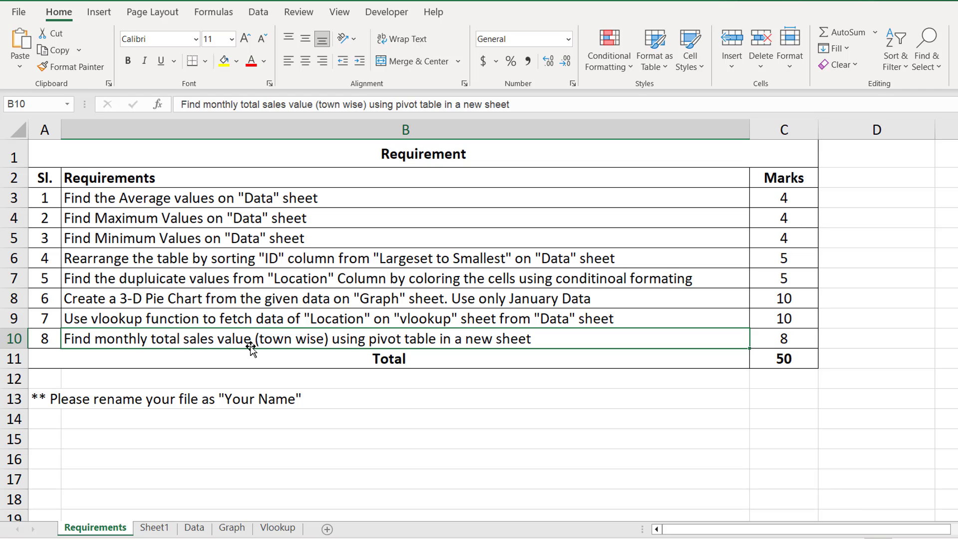
click(195, 527)
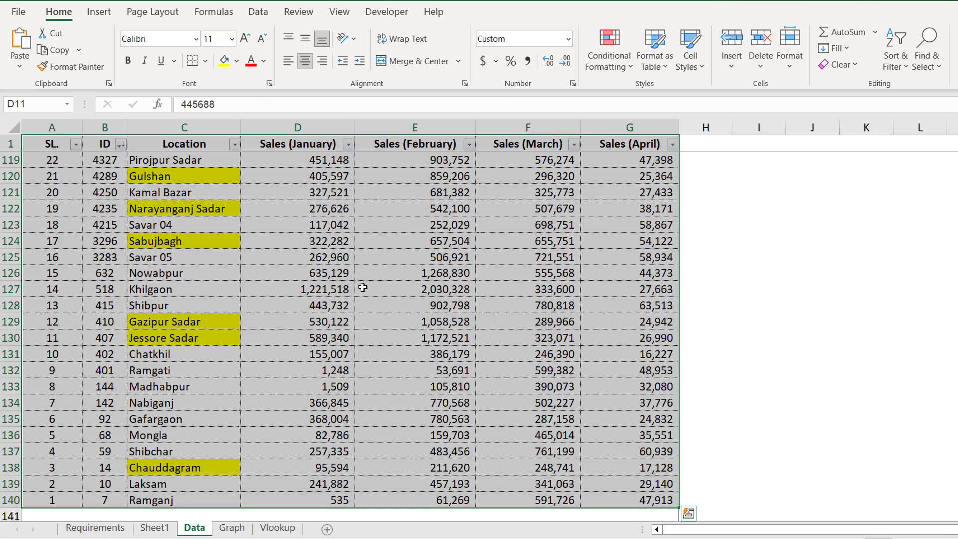
click(325, 147)
click(460, 170)
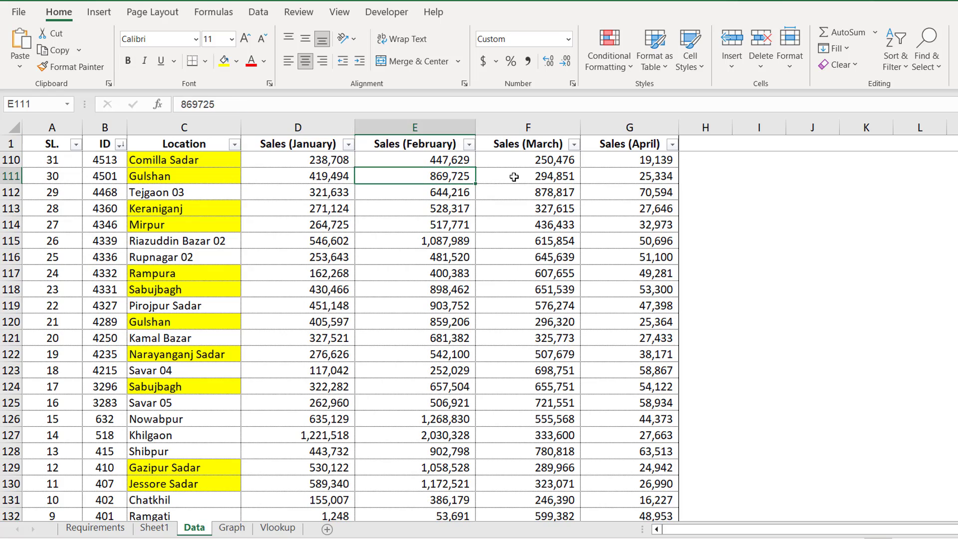
click(481, 172)
click(649, 173)
click(702, 165)
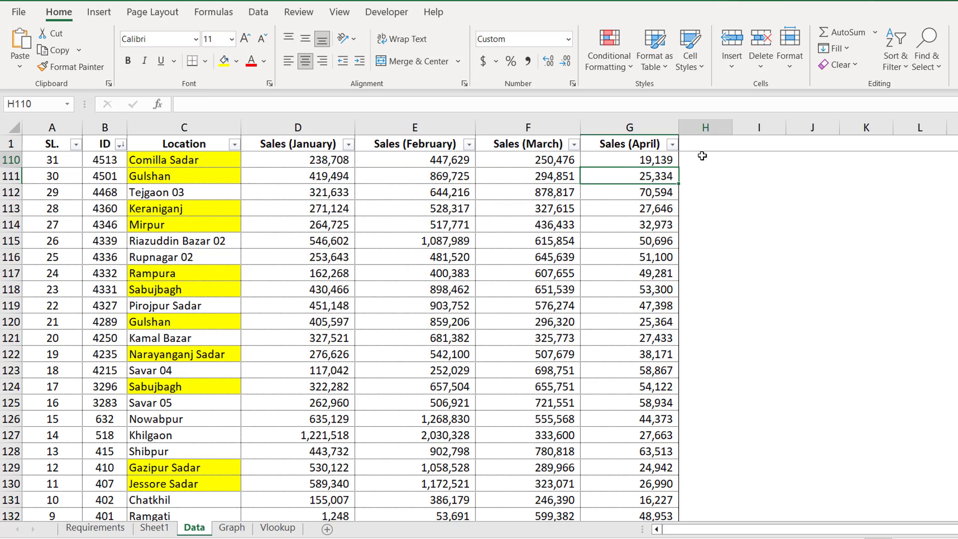
click(190, 163)
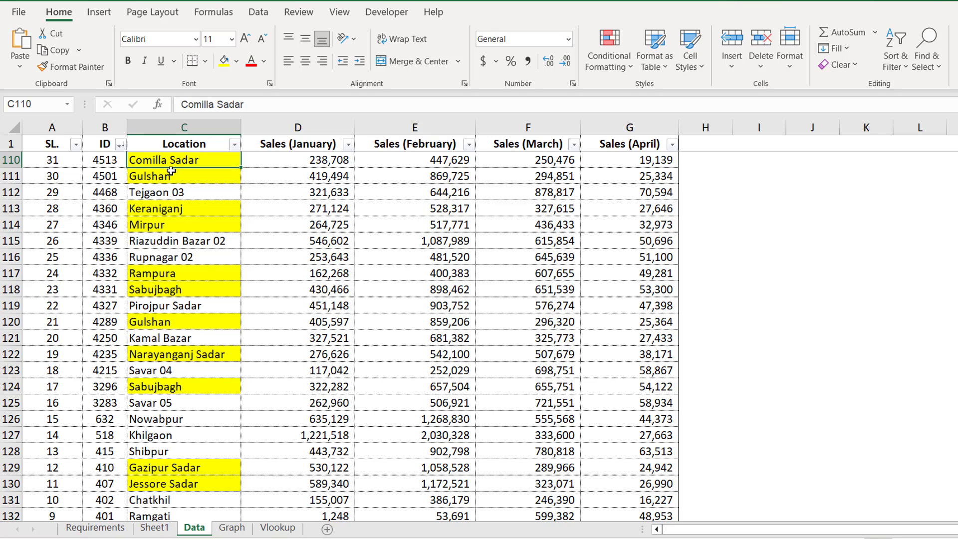
drag(171, 172, 175, 323)
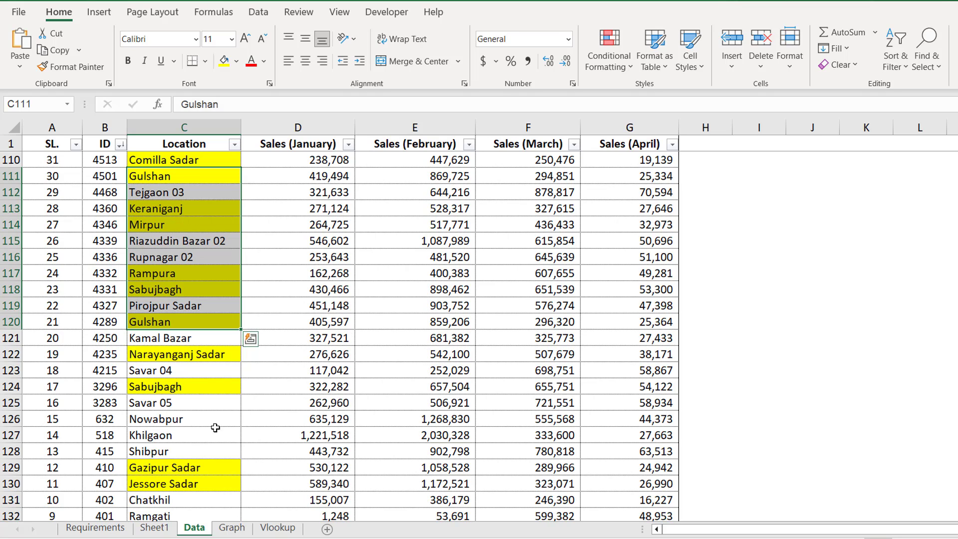
click(154, 527)
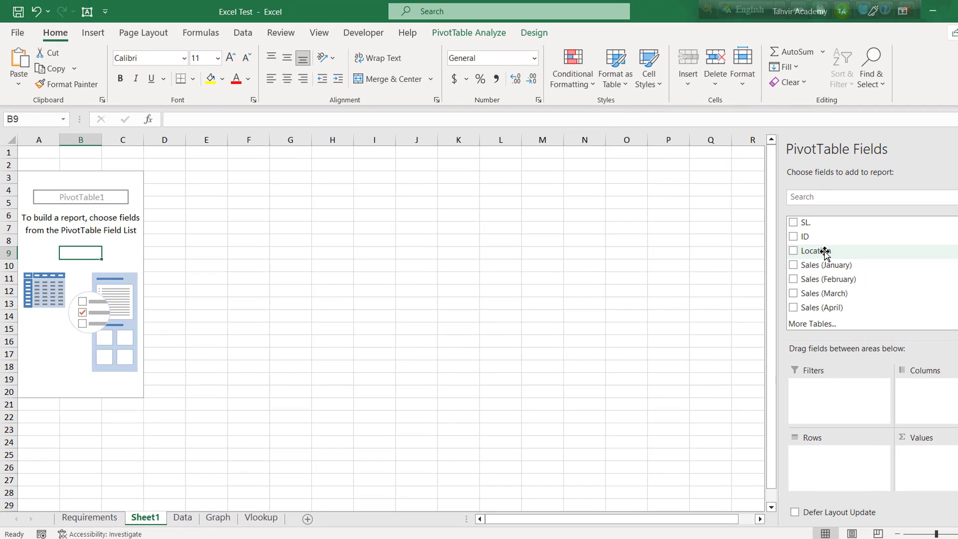
Step: Put the Location field in Rows so each town, starting with Alamdanga, is a row label
drag(875, 246, 834, 460)
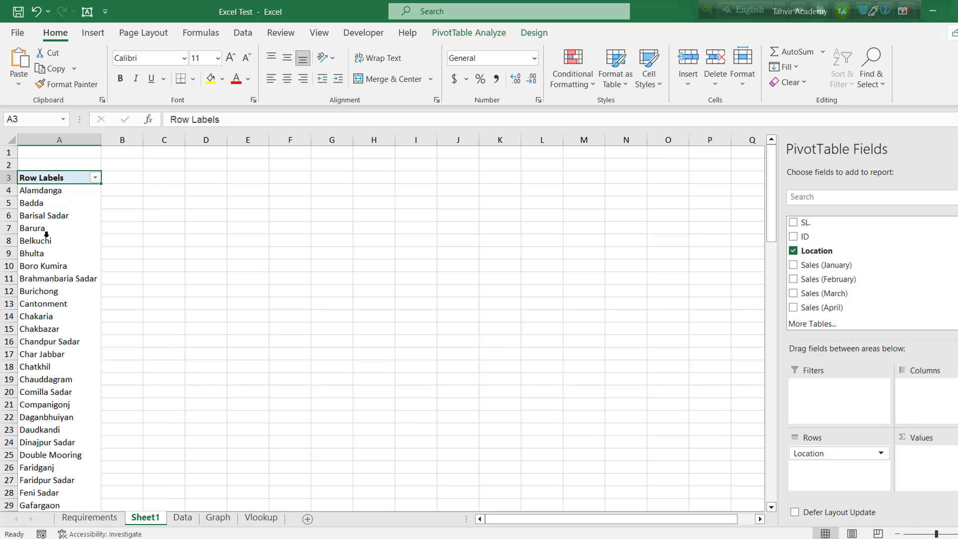
click(50, 215)
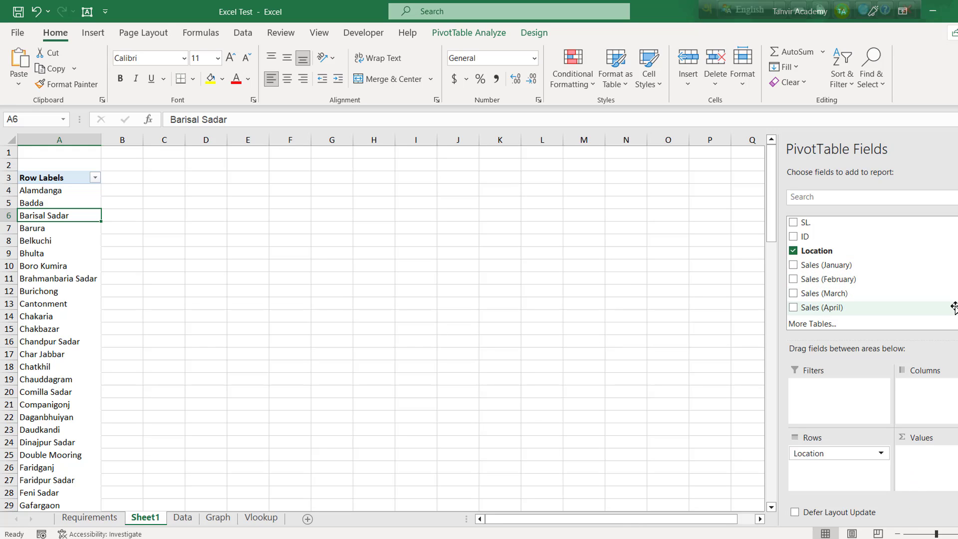
mouse_move(801, 258)
mouse_down()
mouse_move(847, 318)
mouse_move(855, 308)
mouse_up()
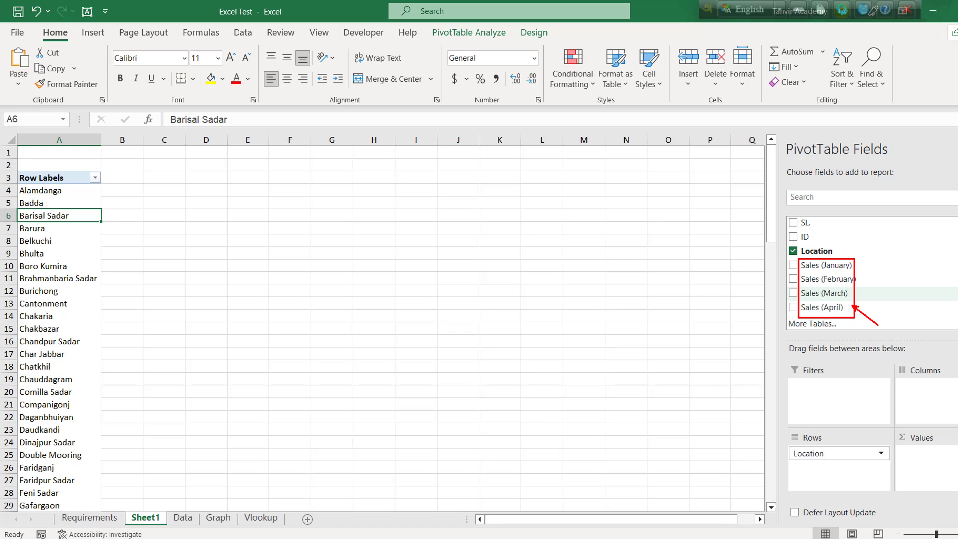
key(Escape)
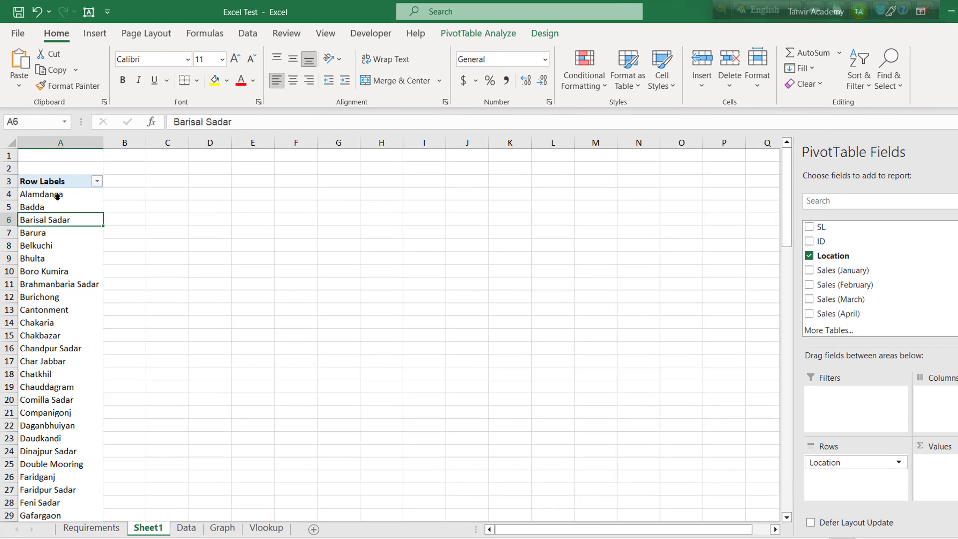
click(63, 192)
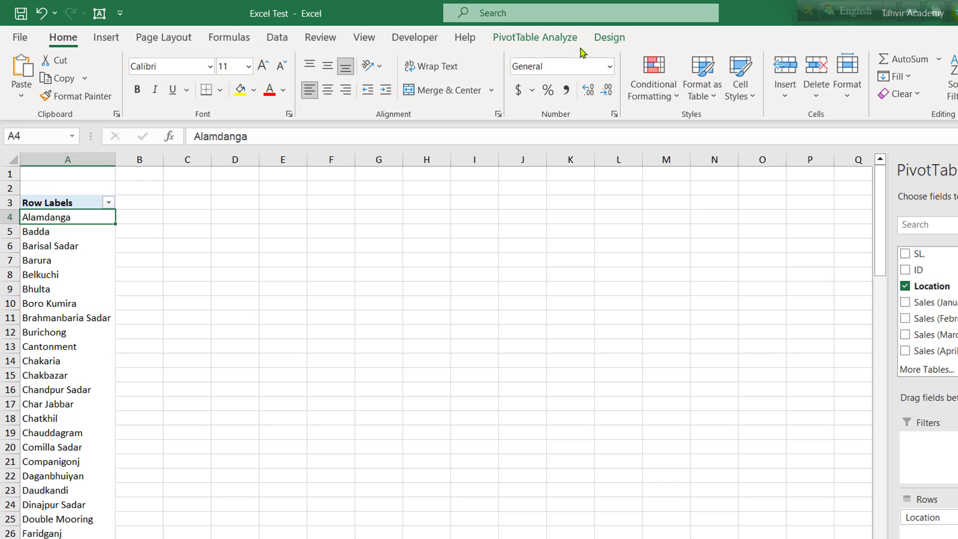
click(543, 45)
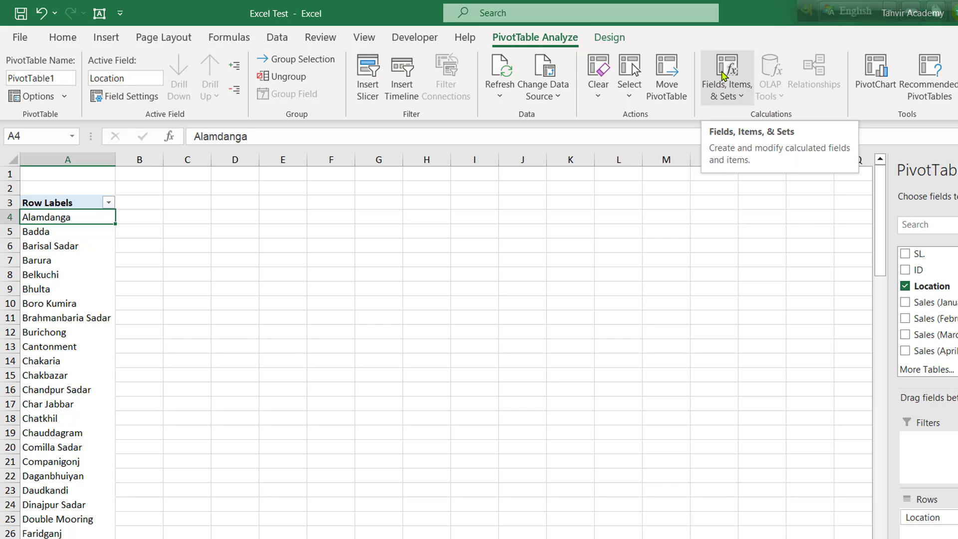
Step: Create a calculated field named Total as =SUM of the January, February, March and April sales
click(724, 76)
click(719, 117)
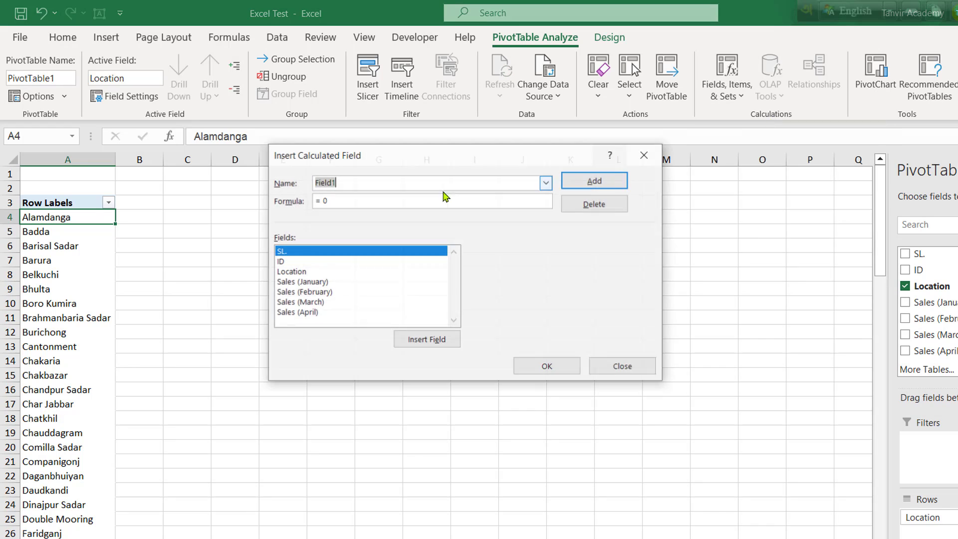
drag(426, 158, 358, 207)
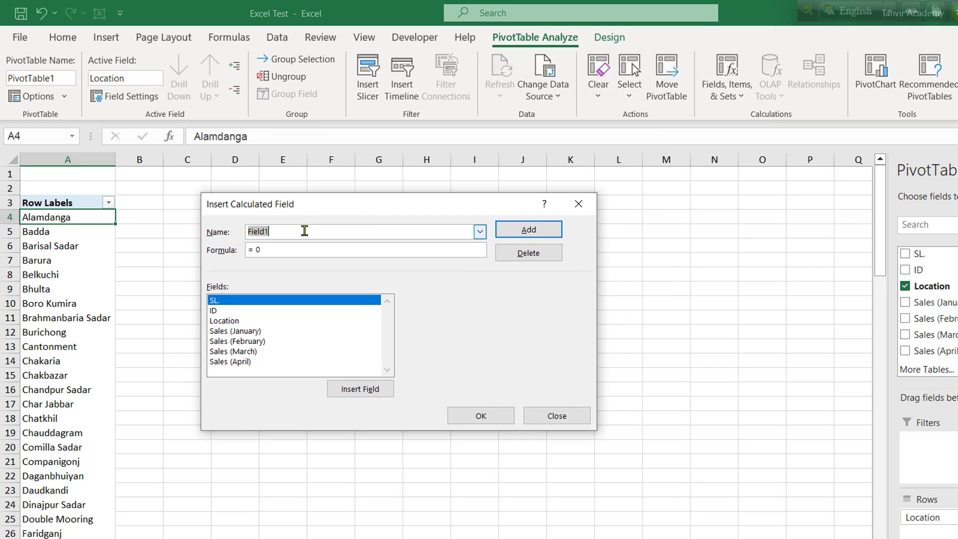
text(Total)
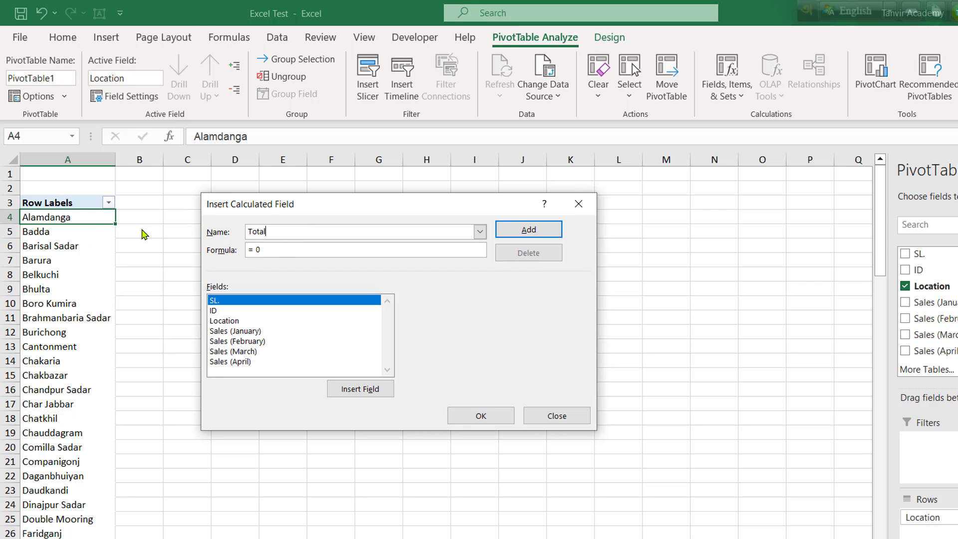
click(265, 252)
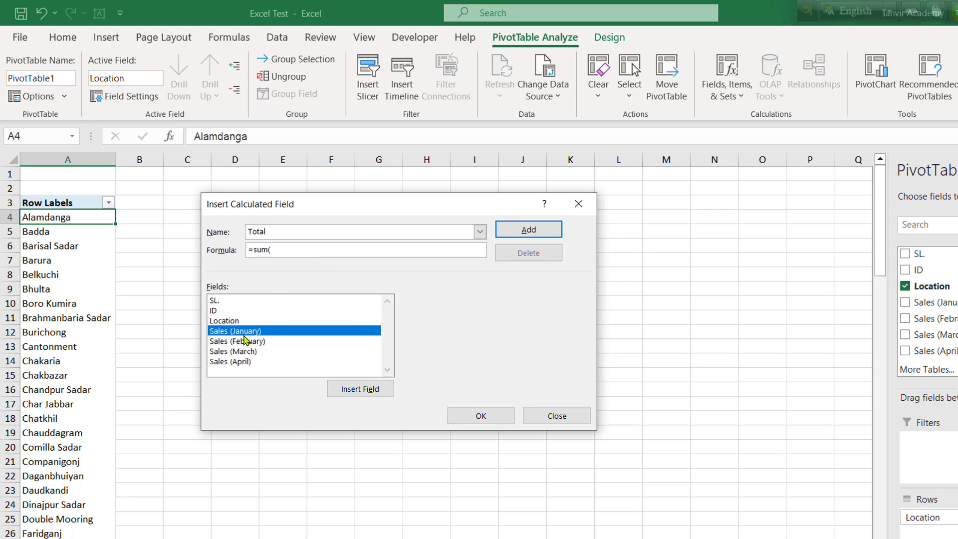
double_click(246, 332)
text(,)
double_click(257, 342)
text(,)
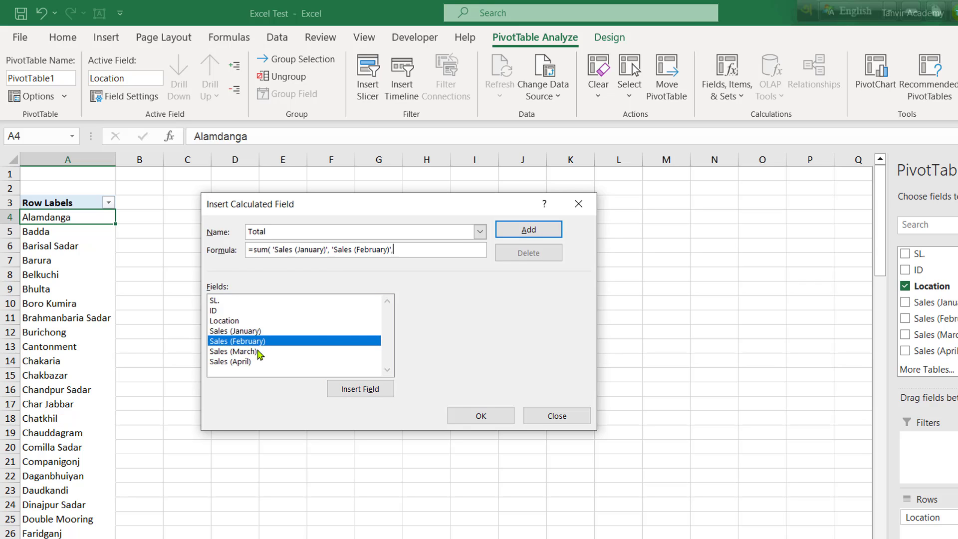
double_click(259, 352)
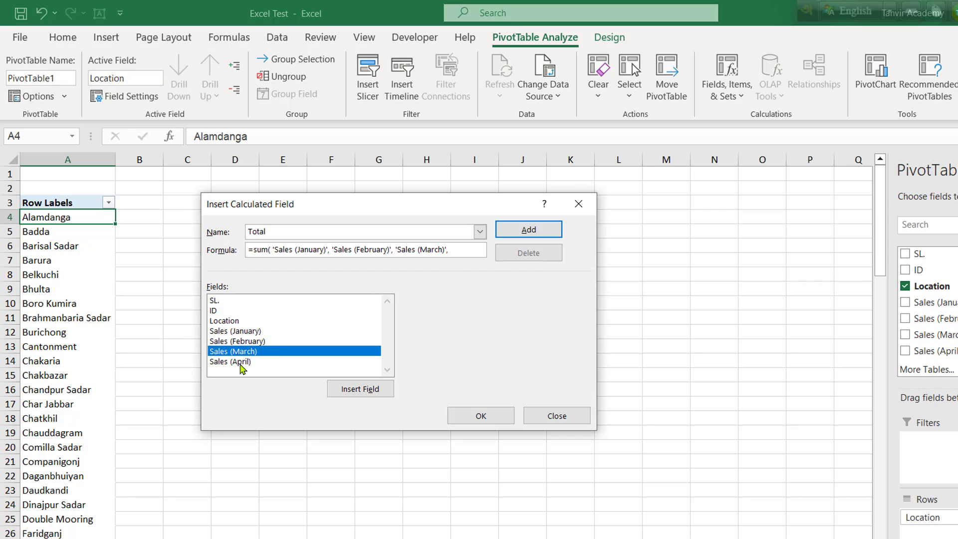
double_click(241, 362)
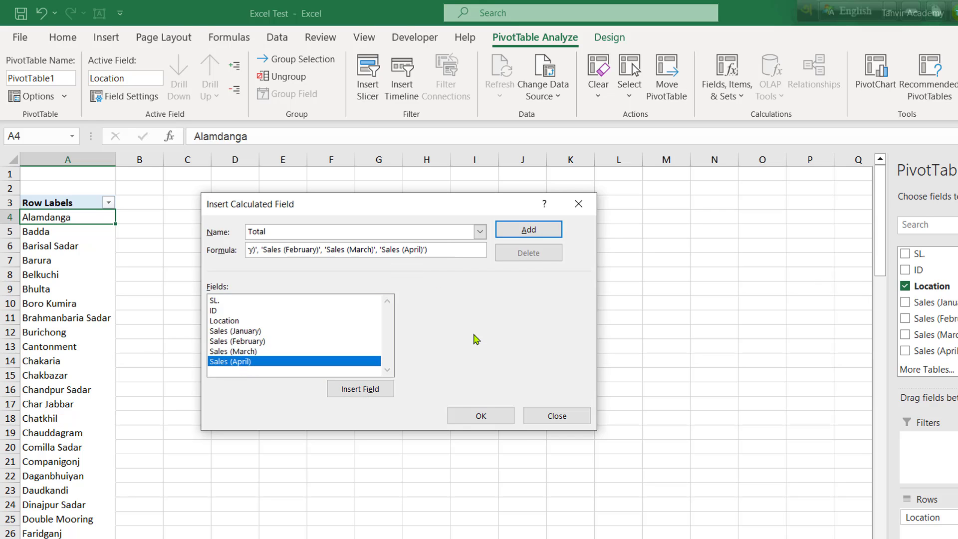
click(482, 418)
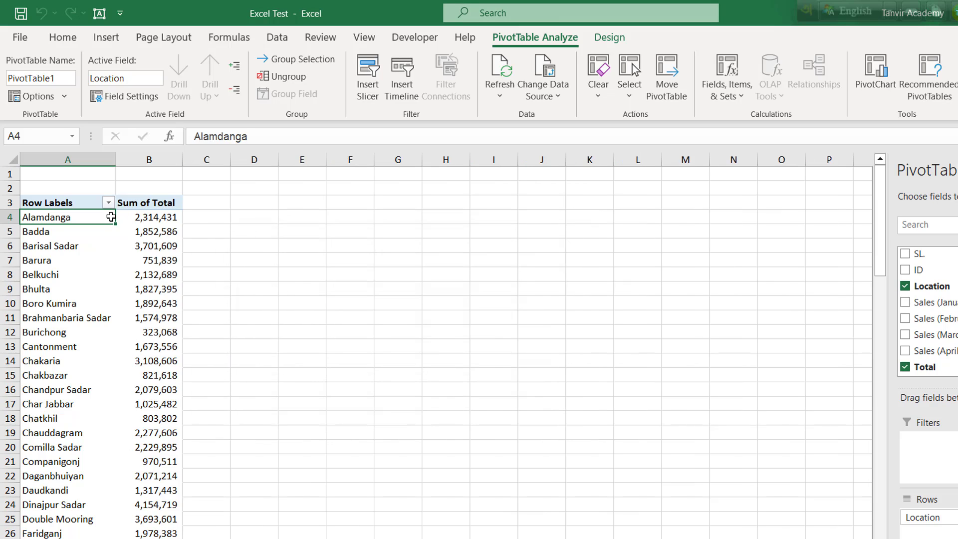
Step: Go through the eight requirements, their 50-mark total and the file-renaming note
click(170, 220)
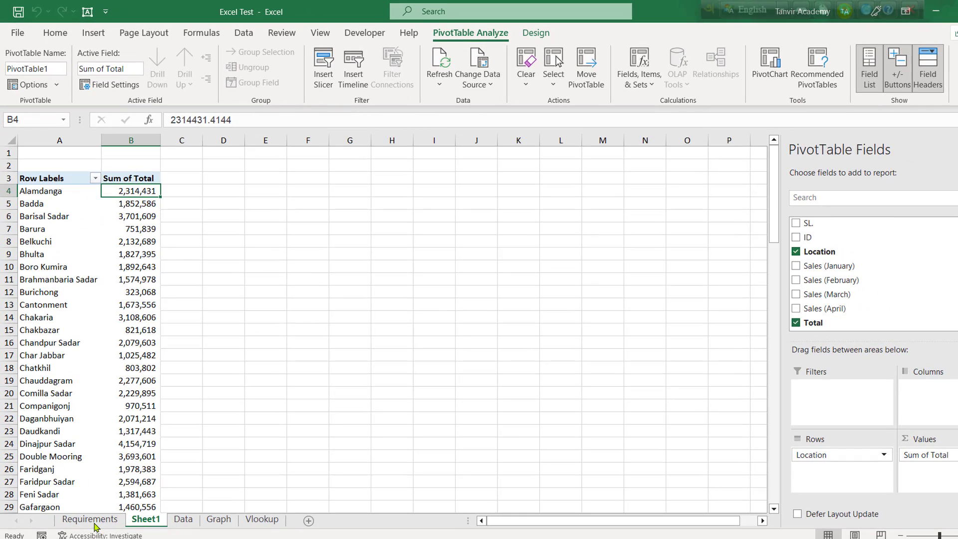
click(95, 524)
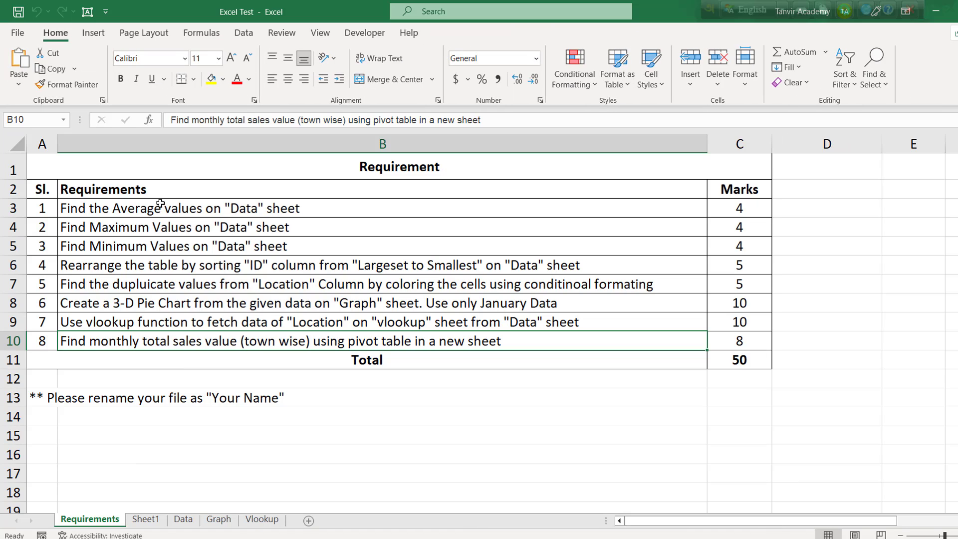
drag(152, 203, 569, 342)
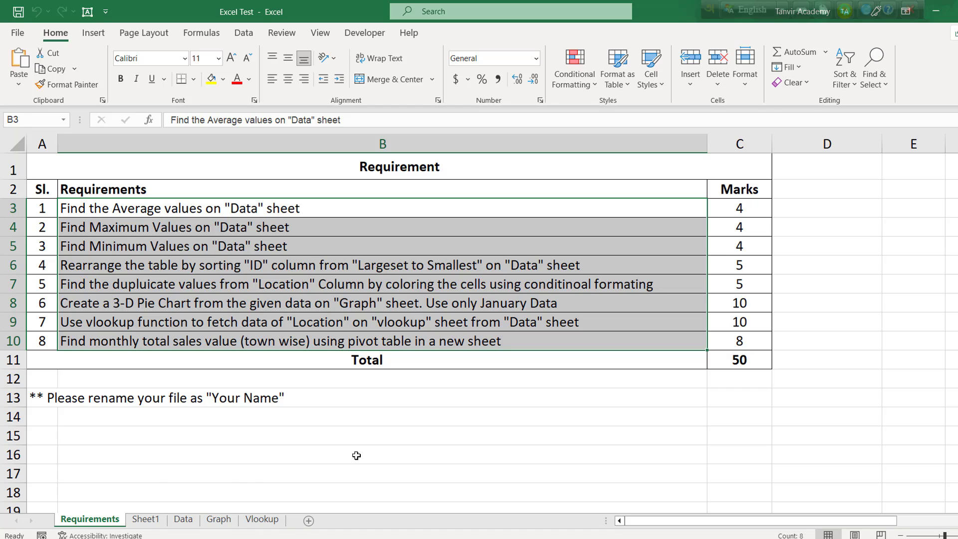
click(356, 491)
drag(171, 207, 215, 298)
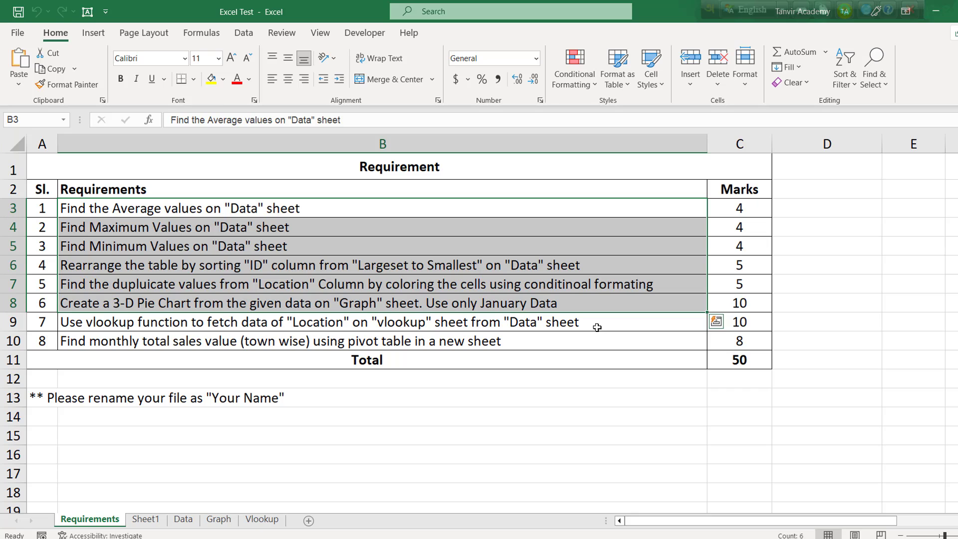
click(498, 341)
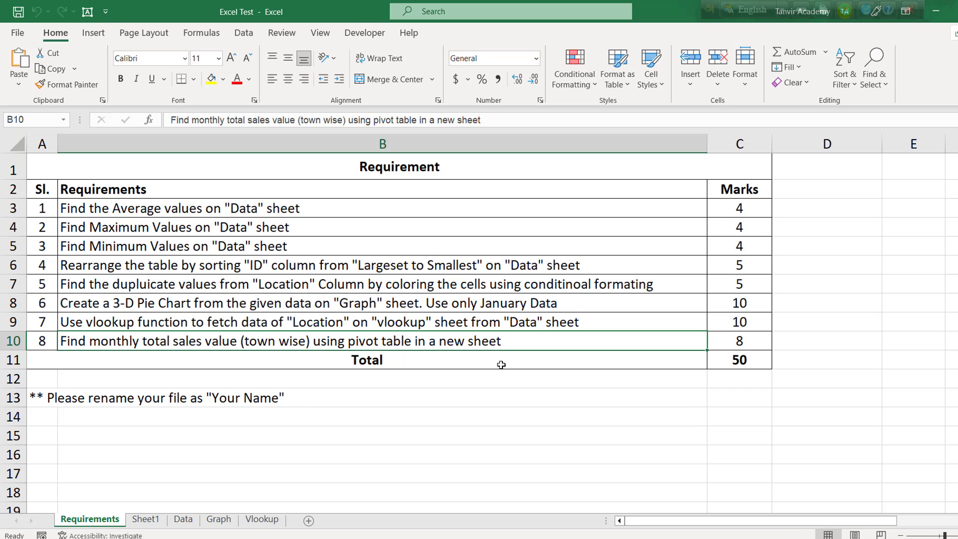
click(485, 322)
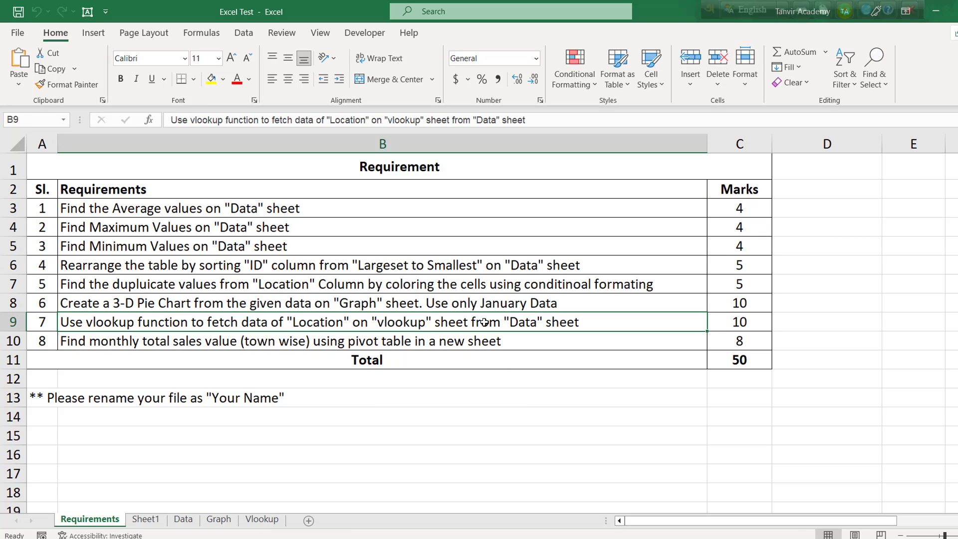
drag(327, 282, 448, 332)
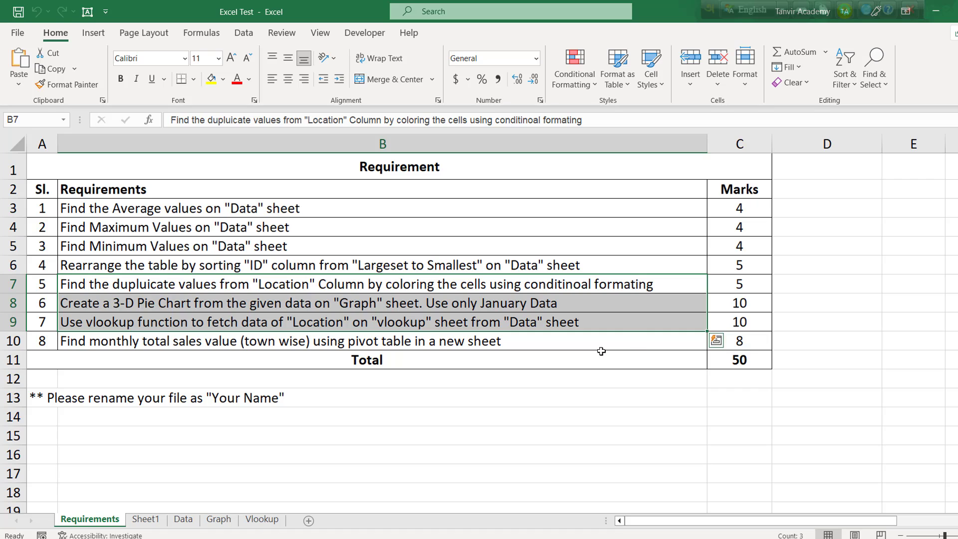
click(739, 367)
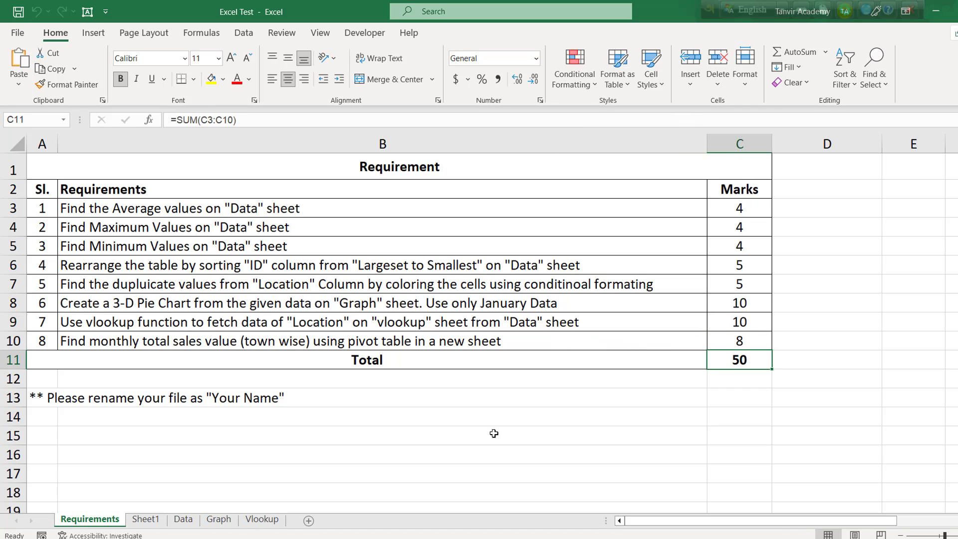
click(140, 398)
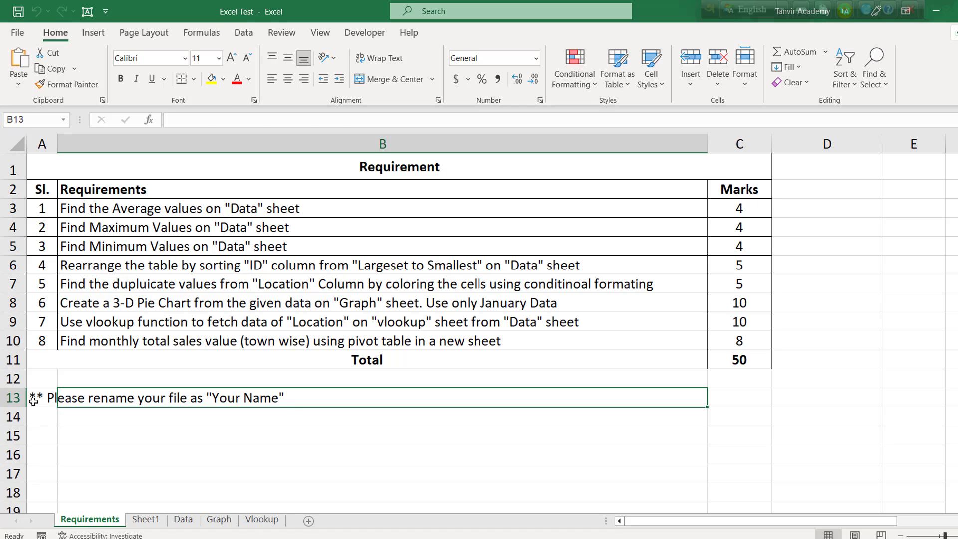
click(9, 398)
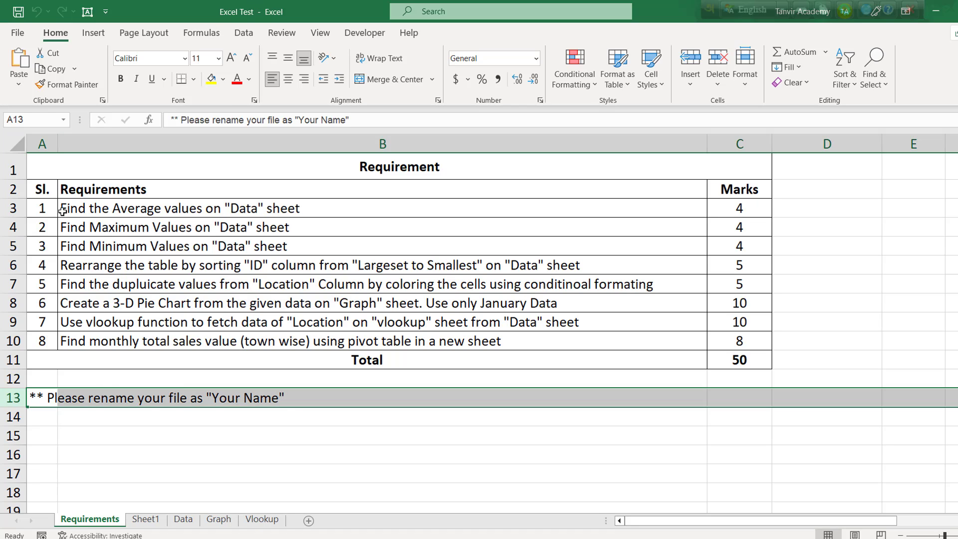
drag(42, 189, 660, 360)
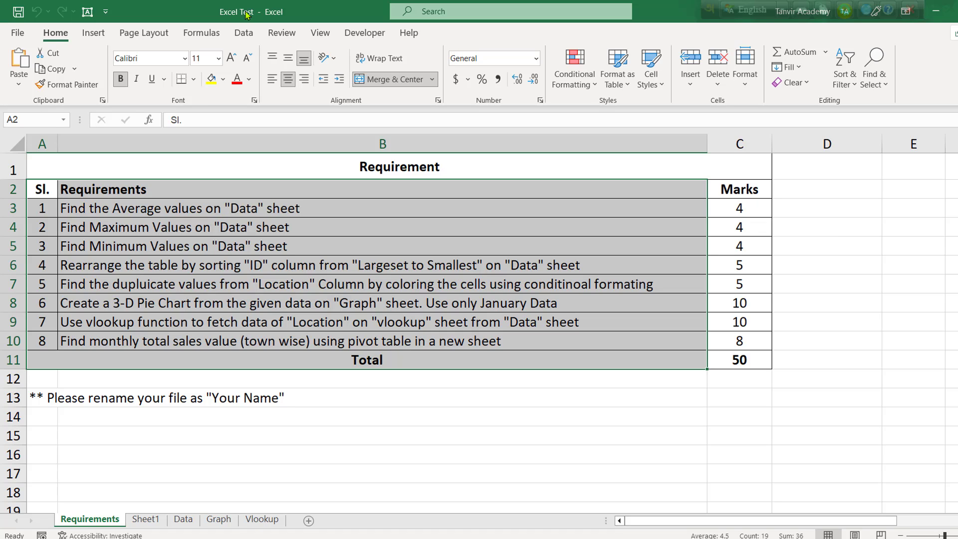
Step: Save a copy of the workbook to the Desktop, named with the test-taker's full name
click(17, 32)
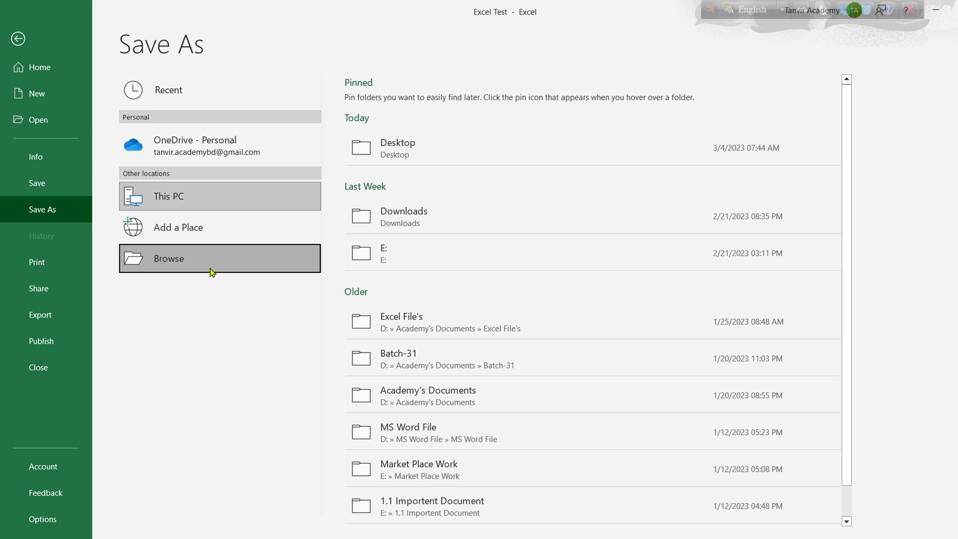
click(211, 269)
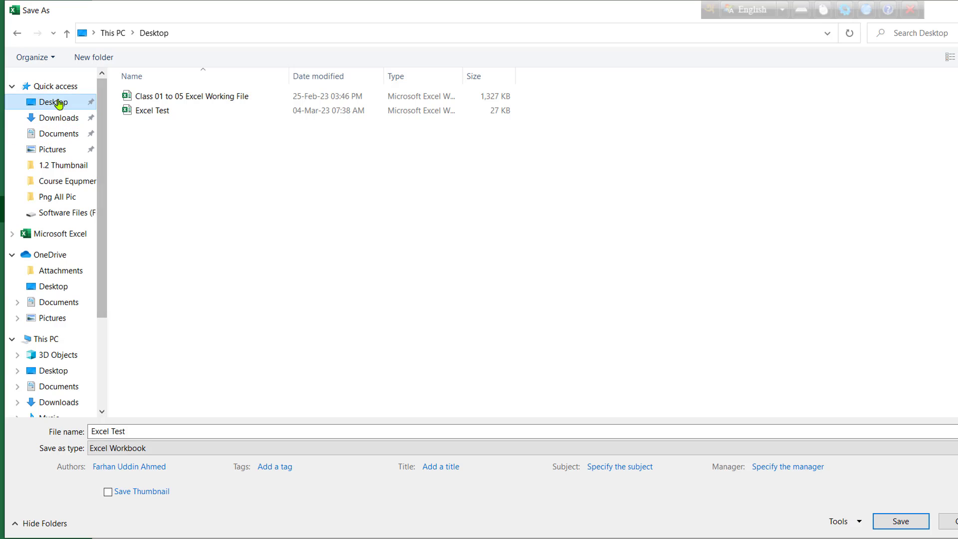
drag(118, 431, 189, 446)
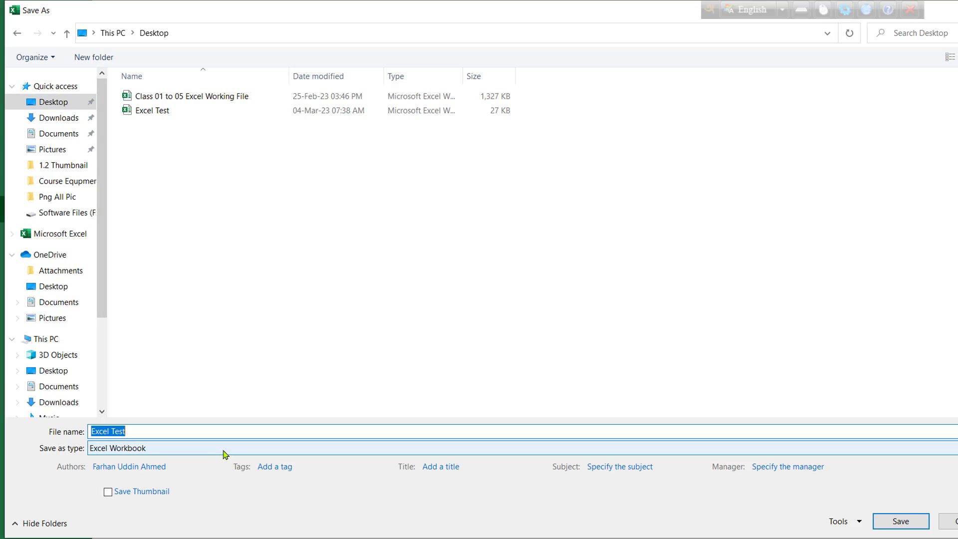
click(901, 521)
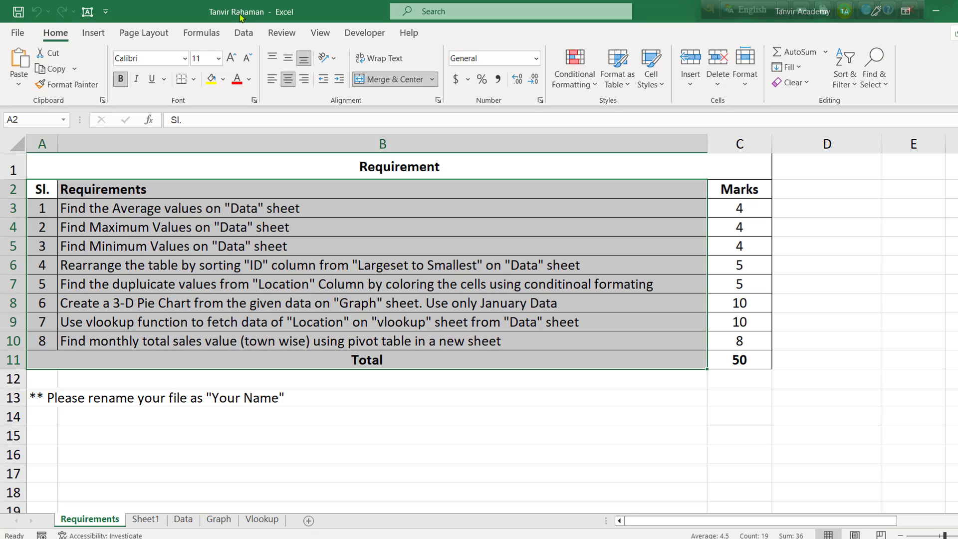
click(418, 417)
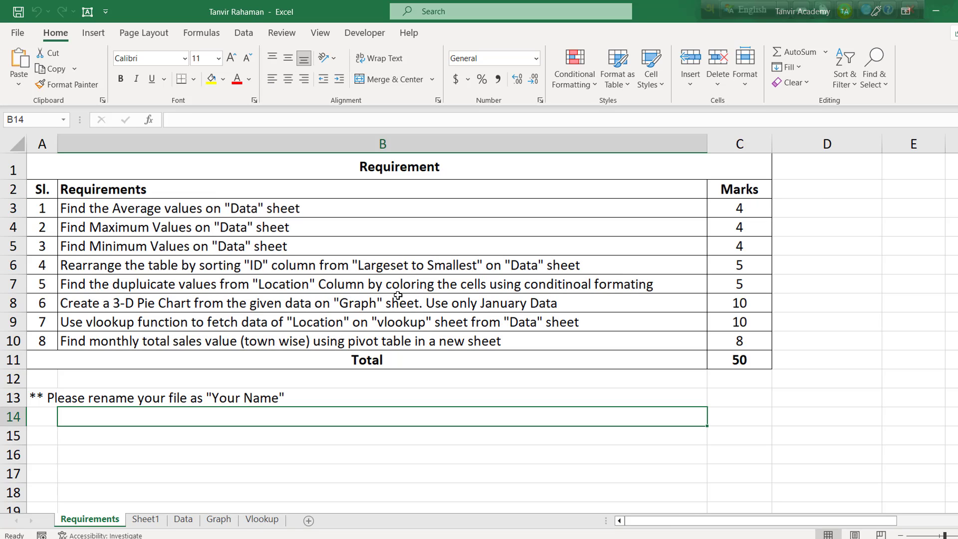